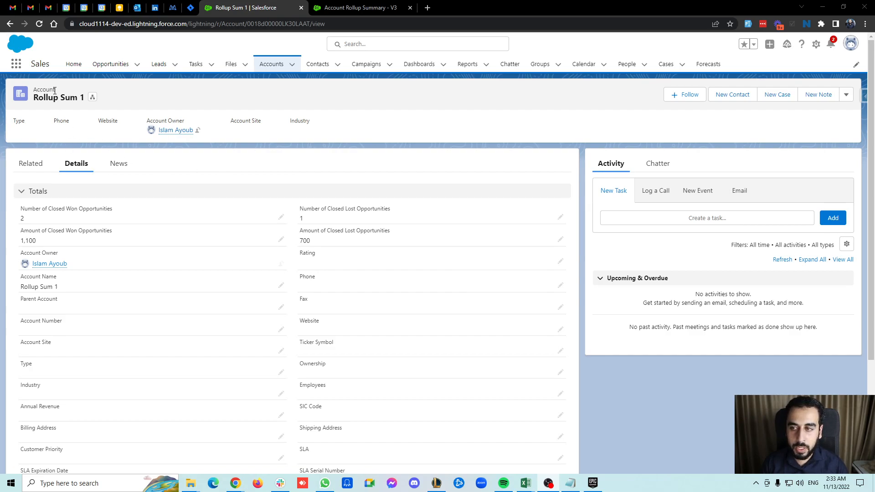
# Examine the closed won and closed lost opportunity totals on the Rollup Sum 1 account record
pyautogui.moveTo(54, 91); pyautogui.dragTo(33, 90)
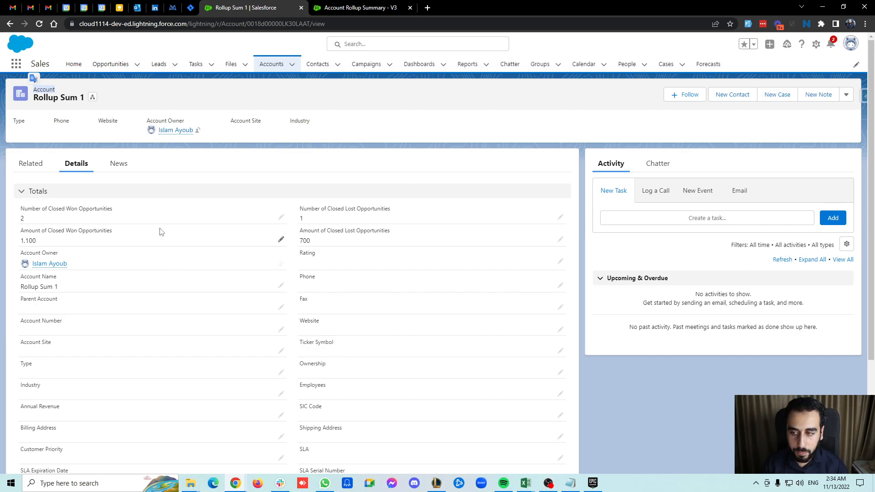
pyautogui.moveTo(77, 210); pyautogui.dragTo(21, 218)
pyautogui.click(52, 209)
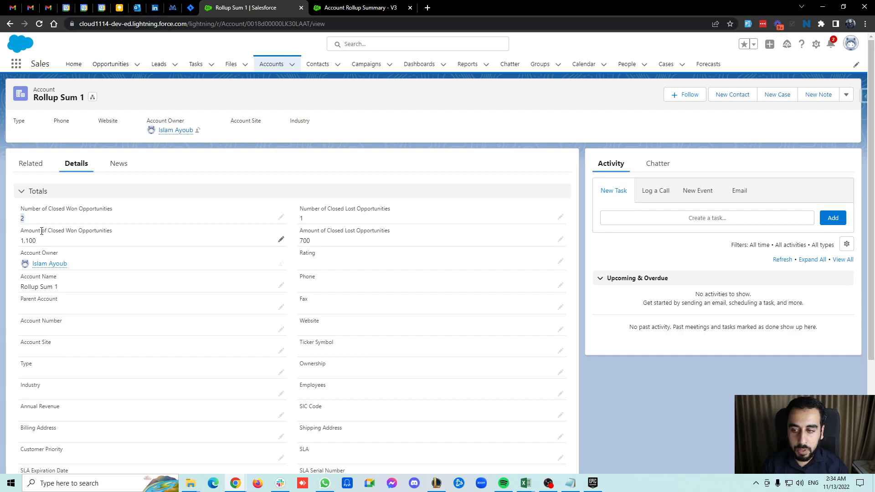
pyautogui.moveTo(41, 231); pyautogui.dragTo(21, 246)
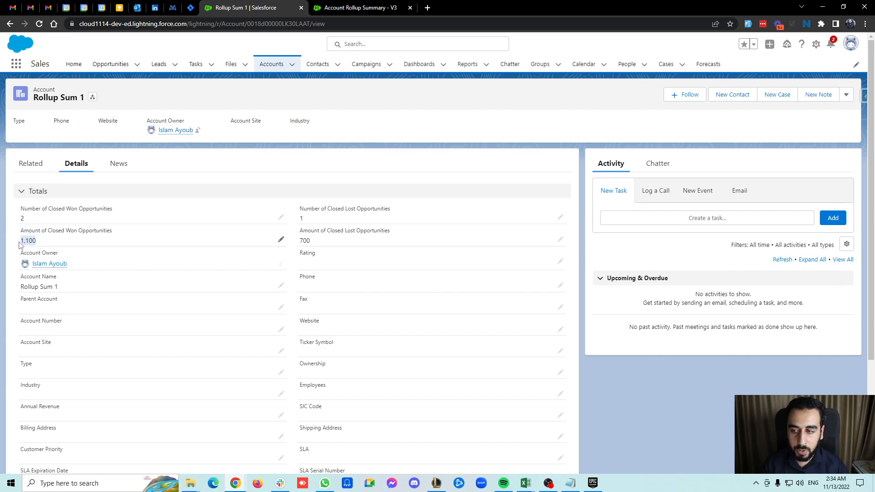
pyautogui.click(108, 238)
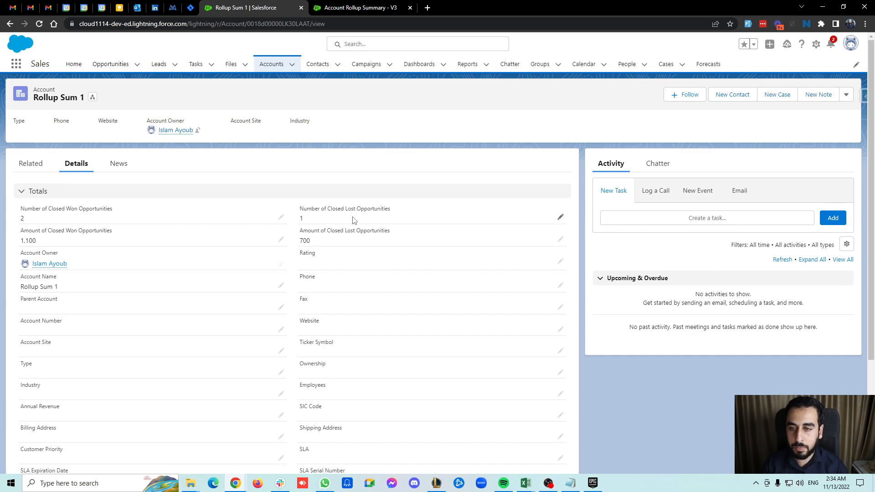
# Review the schedule and the object filter settings of the Start element in the Account Rollup Summary flow
pyautogui.click(358, 9)
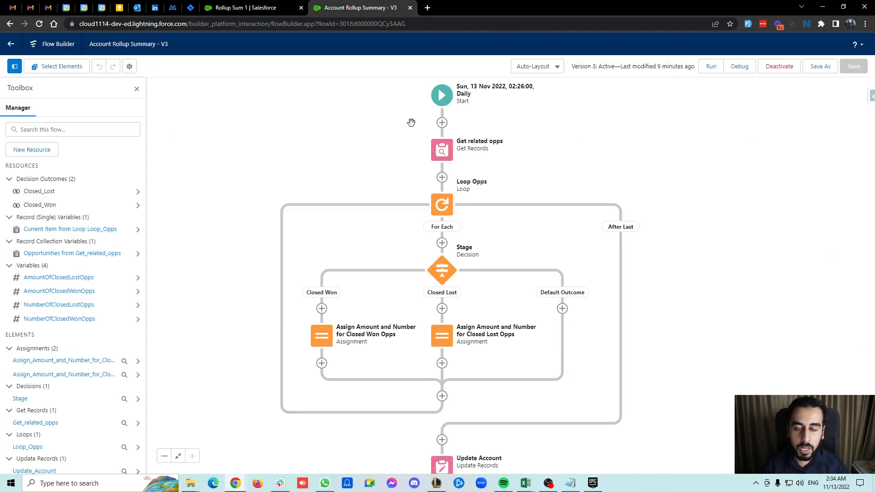
pyautogui.click(446, 101)
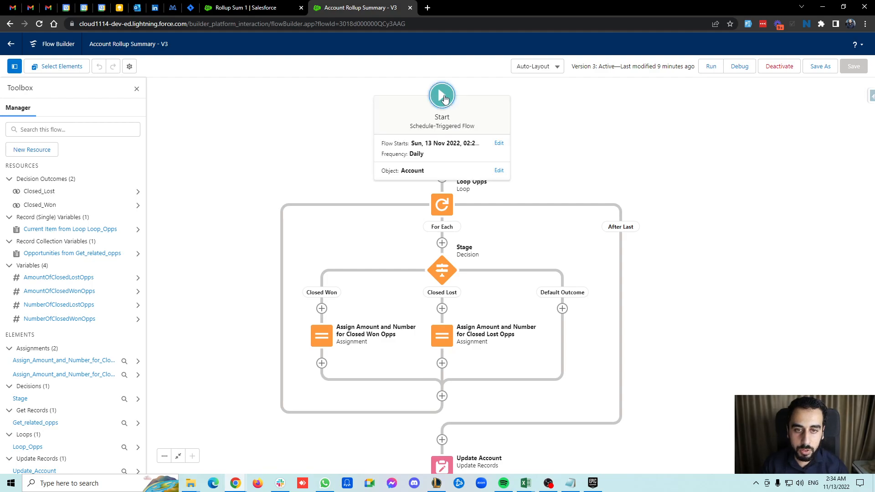
pyautogui.click(441, 147)
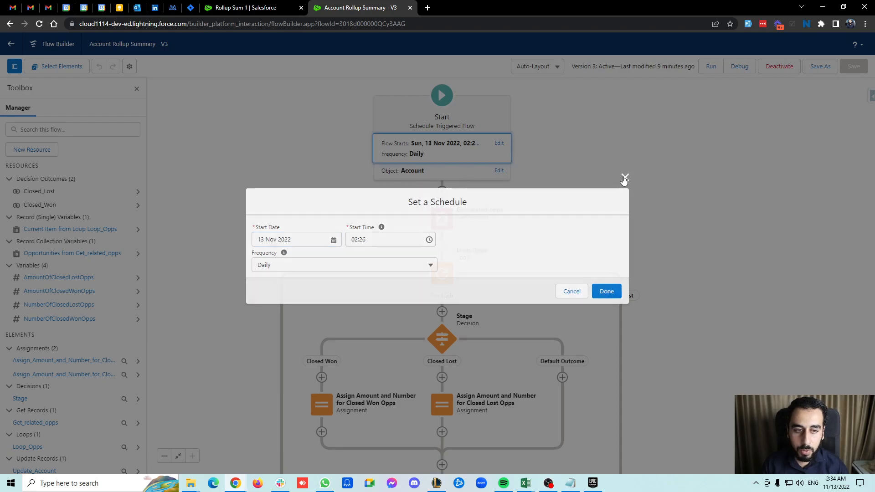
pyautogui.click(624, 177)
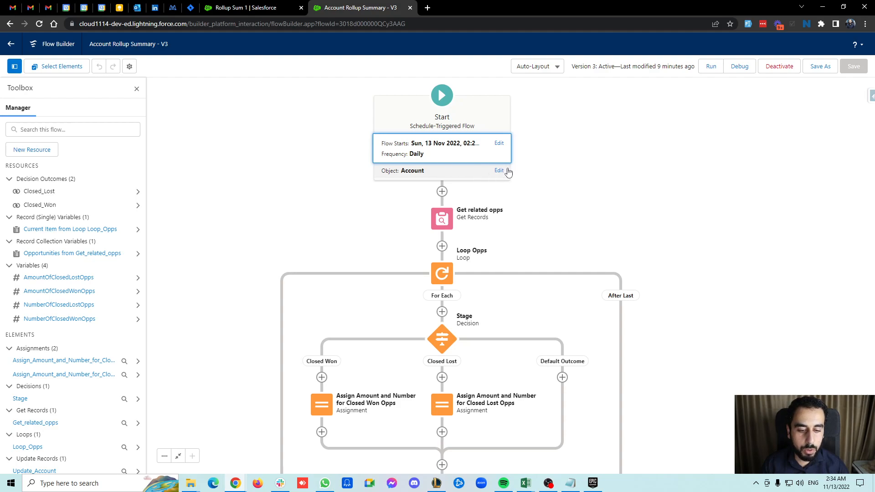
pyautogui.click(436, 177)
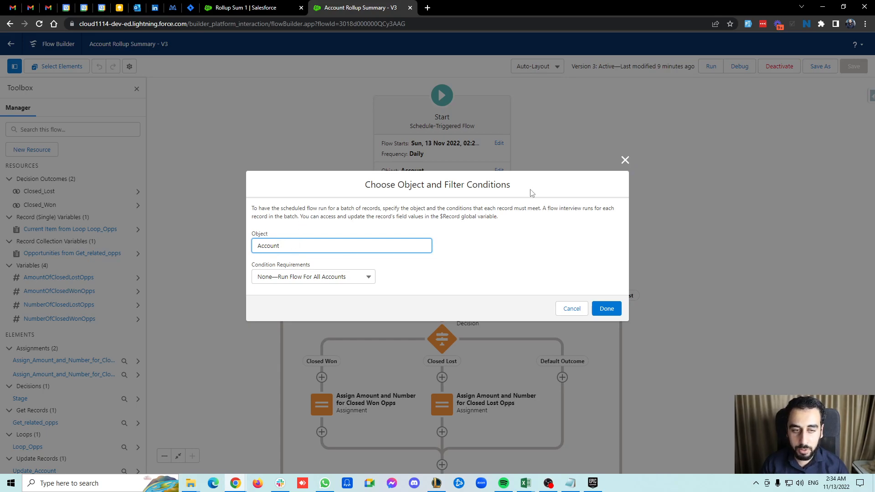
pyautogui.click(624, 161)
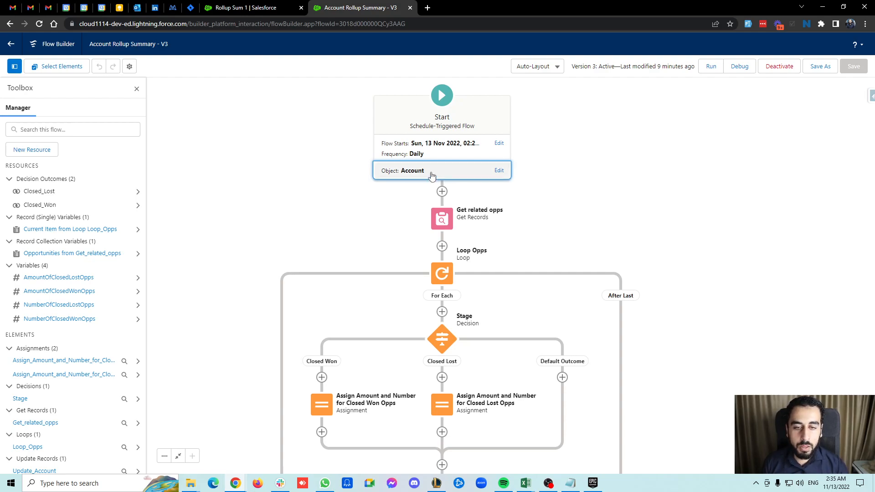
# Review the object, filter condition and stored fields of the Get related opps element
pyautogui.doubleClick(444, 219)
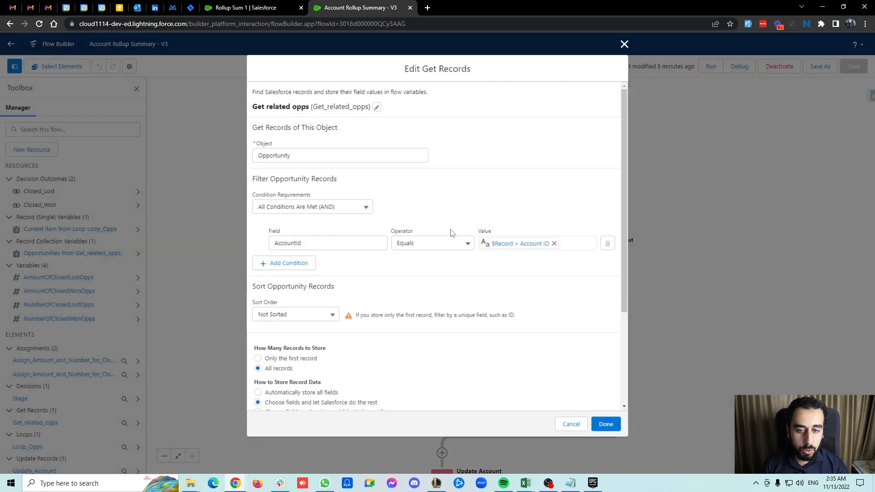
pyautogui.scroll(-2, 461, 328)
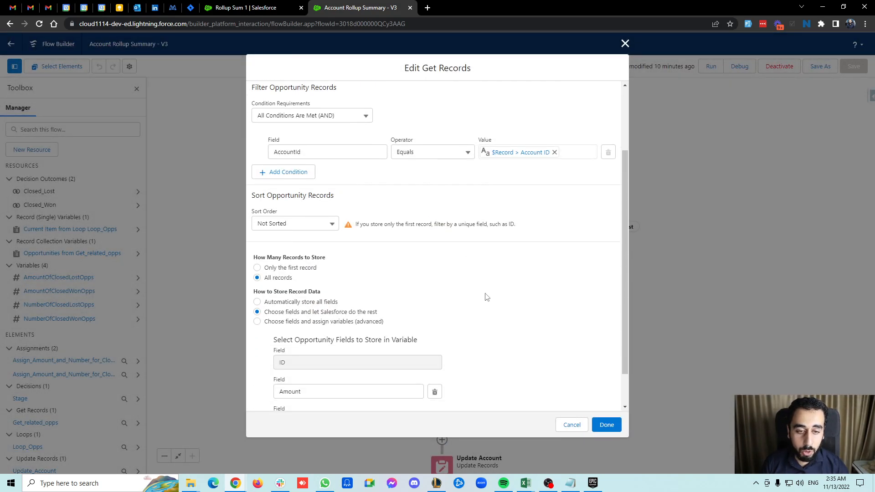
pyautogui.scroll(-1, 492, 305)
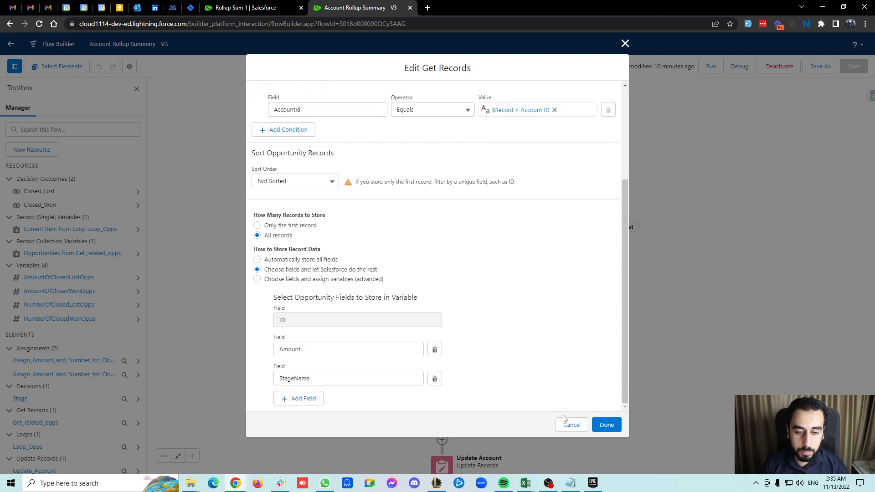
pyautogui.scroll(3, 521, 348)
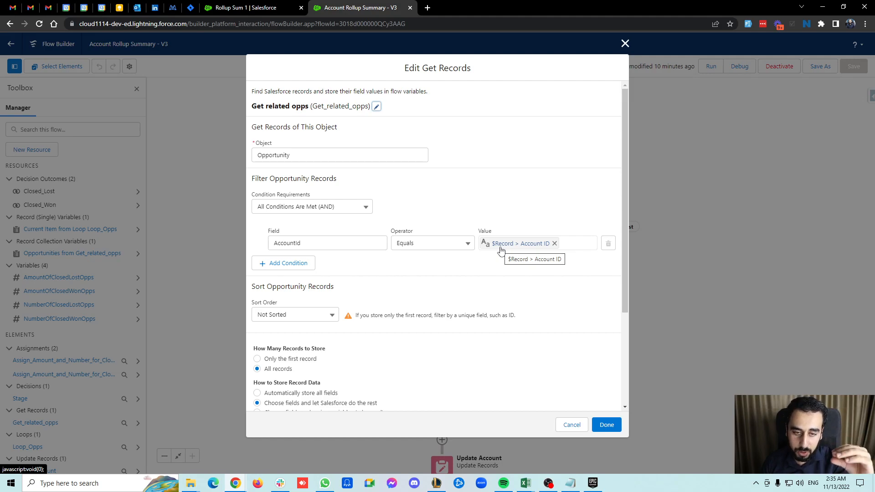
pyautogui.click(624, 43)
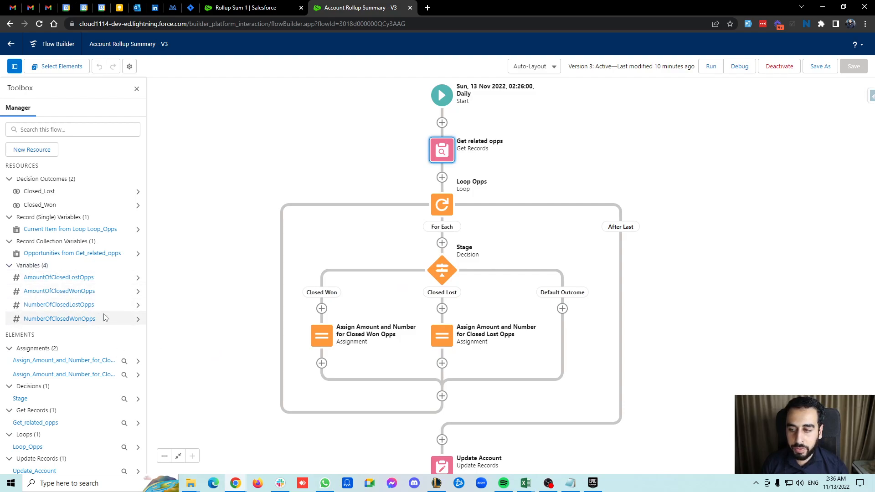
# Review the variable assignments in the Closed Won and Closed Lost assignment elements, leaving both unchanged
pyautogui.doubleClick(321, 337)
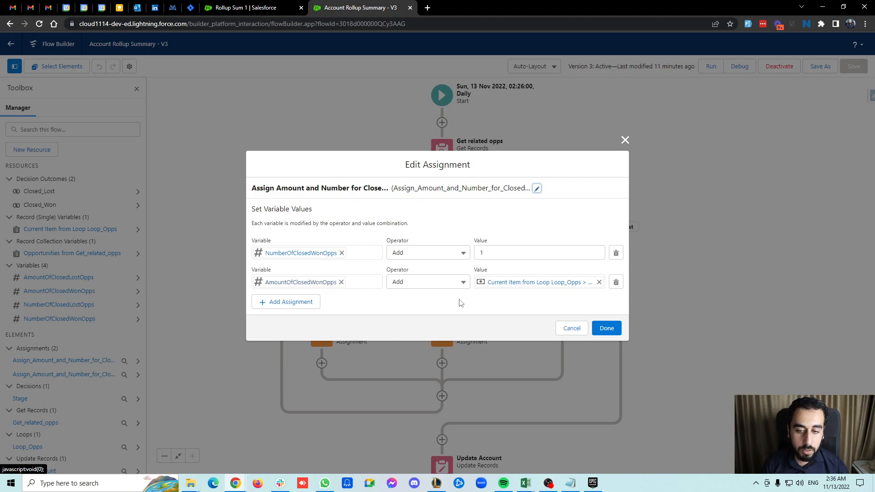
pyautogui.click(575, 328)
pyautogui.click(441, 336)
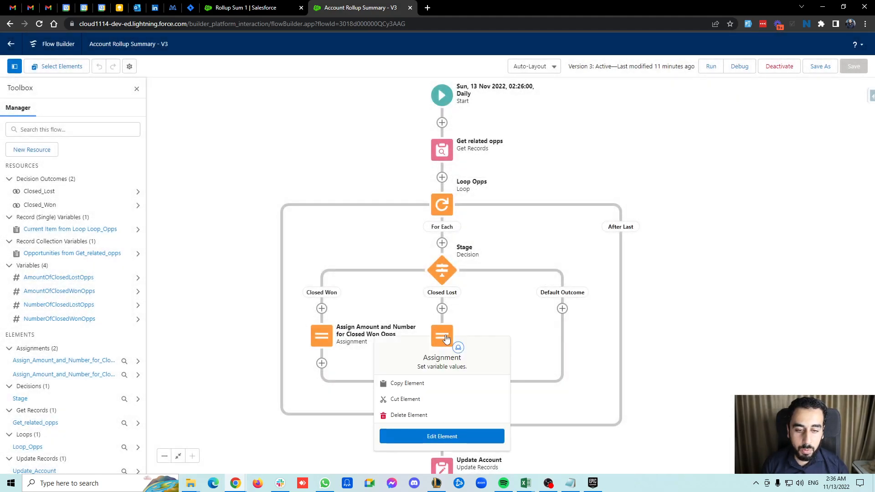
pyautogui.click(441, 433)
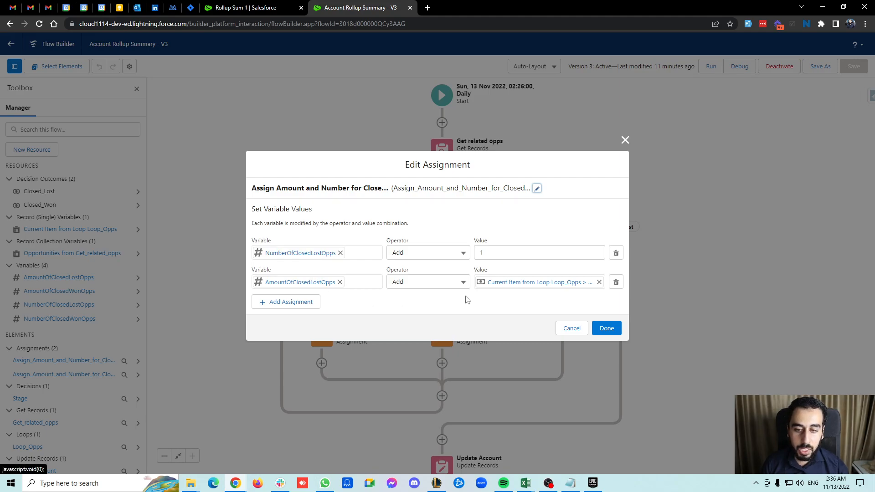
pyautogui.click(572, 328)
# Review the field values that the Update Account element sets on the account record
pyautogui.click(422, 389)
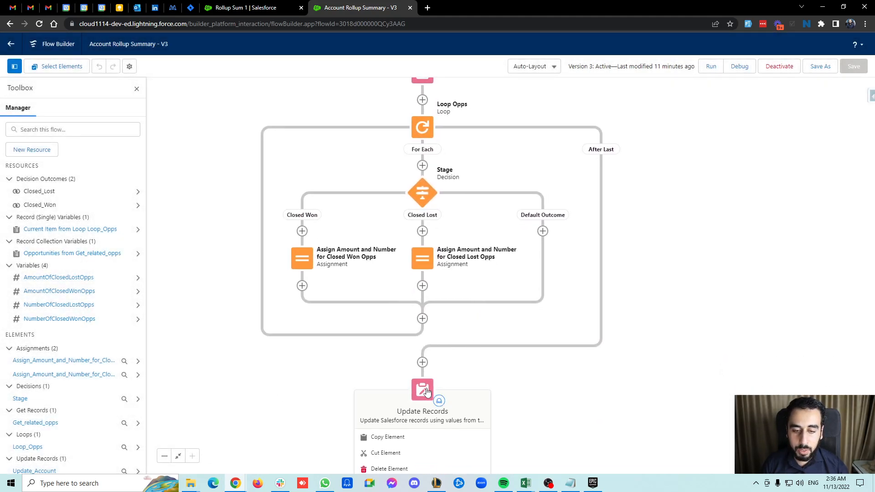
pyautogui.click(391, 435)
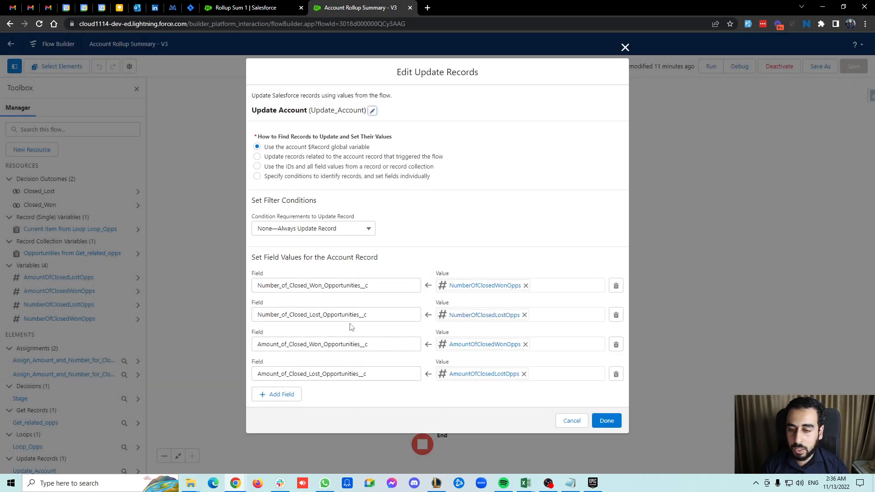
pyautogui.click(572, 419)
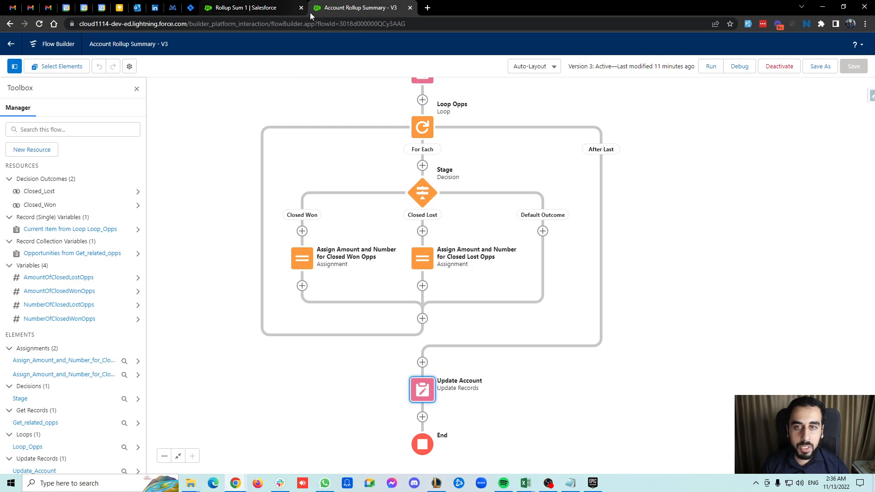
# Create a new Schedule-Triggered Flow from the Flows setup page, opened separately from the existing flow
pyautogui.middleClick(19, 48)
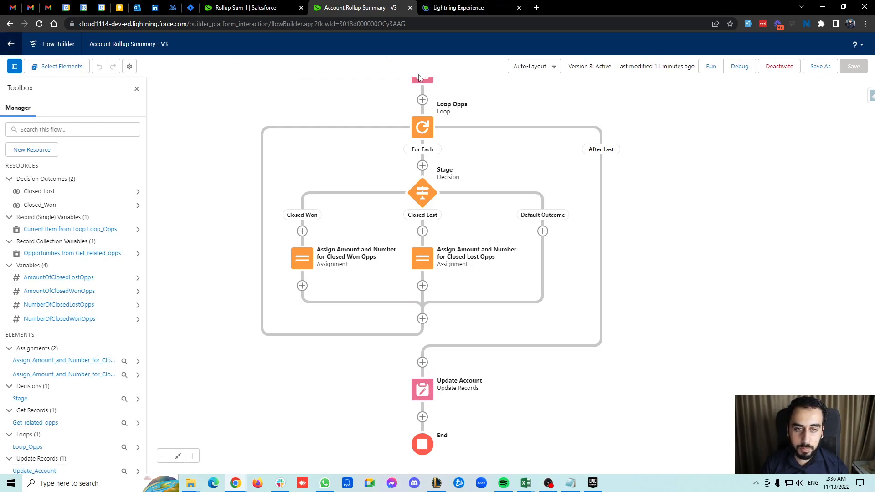
pyautogui.scroll(3, 539, 128)
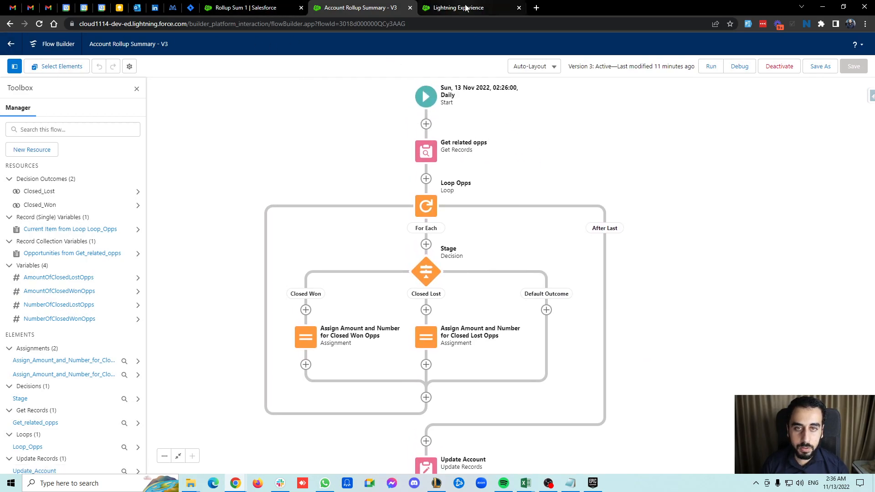
pyautogui.click(460, 8)
pyautogui.click(838, 96)
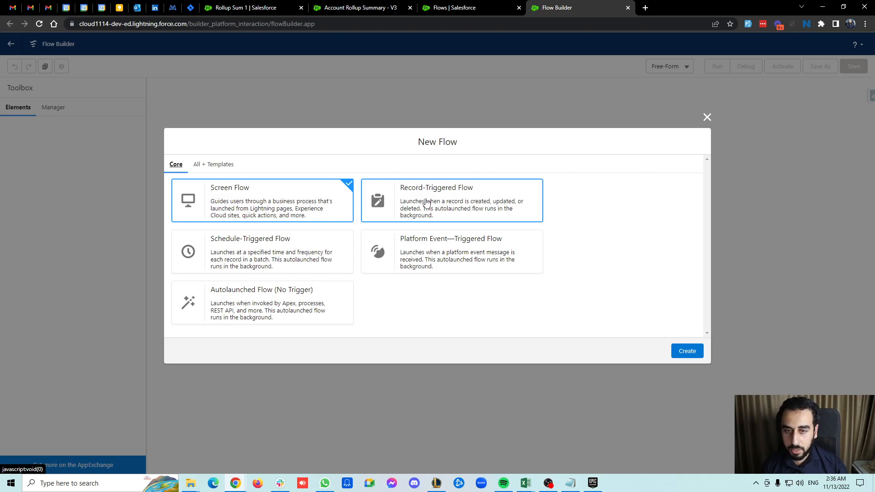
pyautogui.click(263, 260)
pyautogui.click(687, 351)
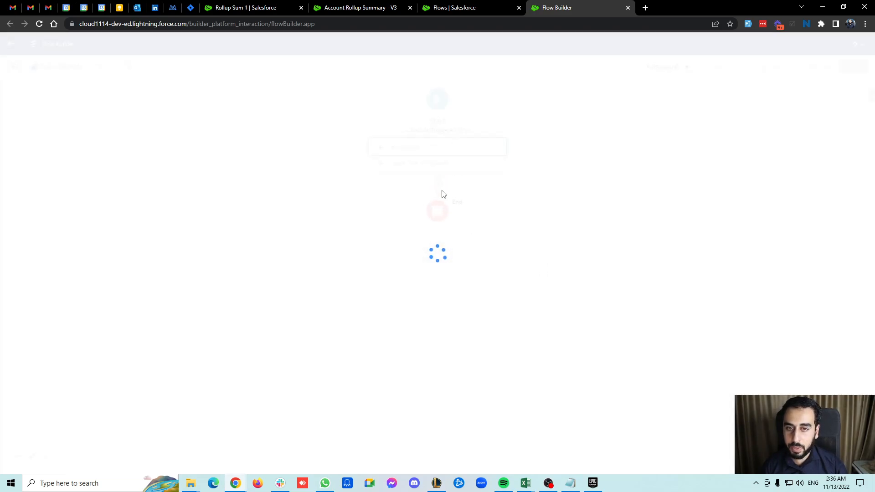
# Set the new flow's schedule to start on 13 Nov 2022 at 23:45
pyautogui.click(420, 153)
pyautogui.click(299, 238)
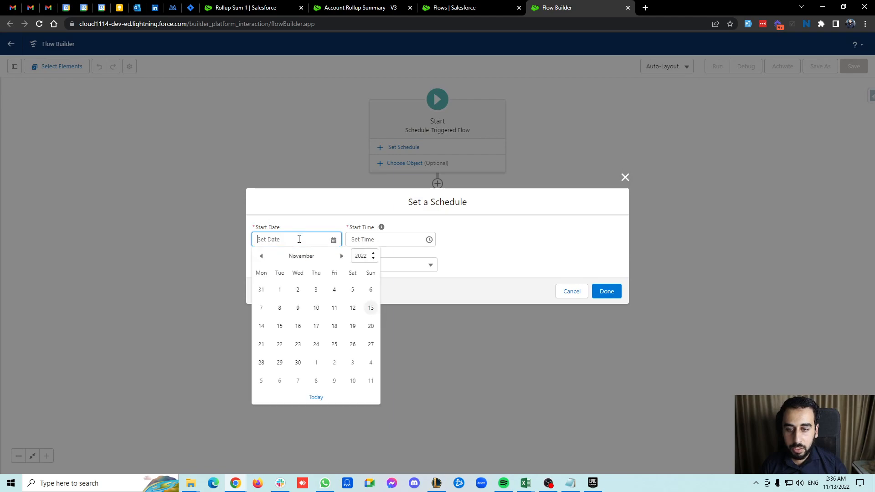
pyautogui.click(371, 308)
pyautogui.click(385, 240)
pyautogui.scroll(-20, 390, 291)
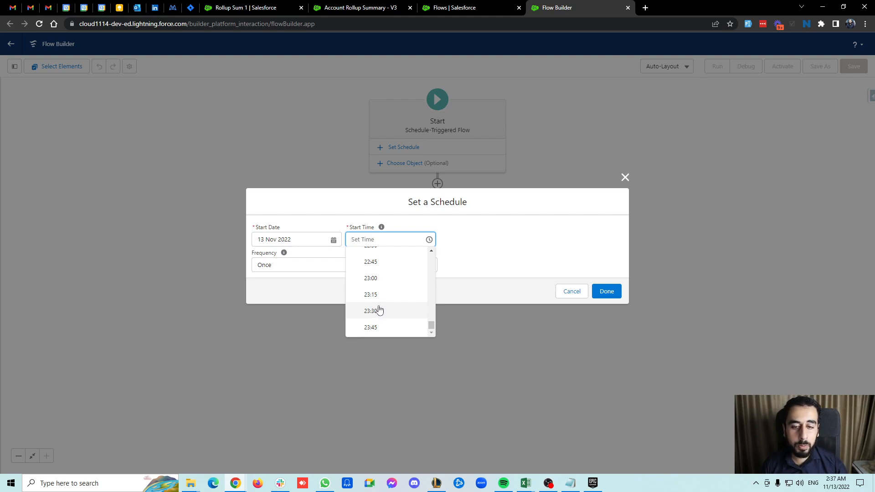
pyautogui.click(394, 330)
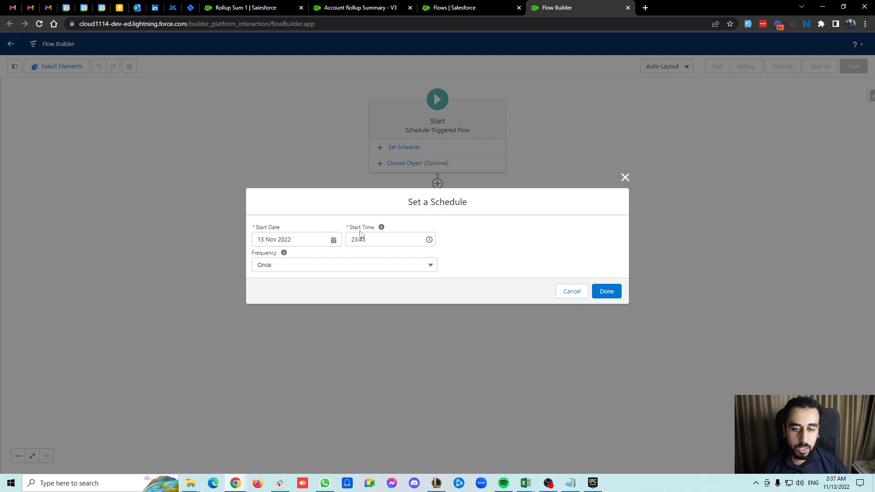
# Check the organization's default time zone on the Company Information setup page
pyautogui.moveTo(383, 230)
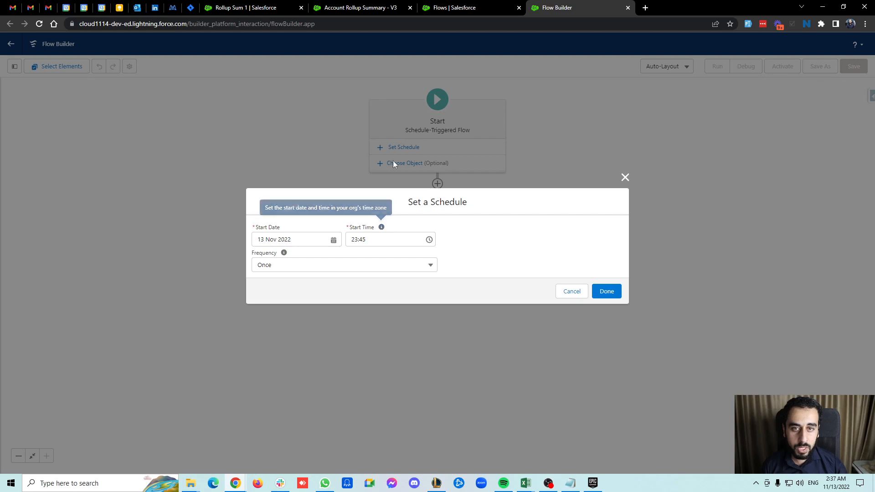
pyautogui.click(463, 11)
pyautogui.click(61, 88)
pyautogui.write('c')
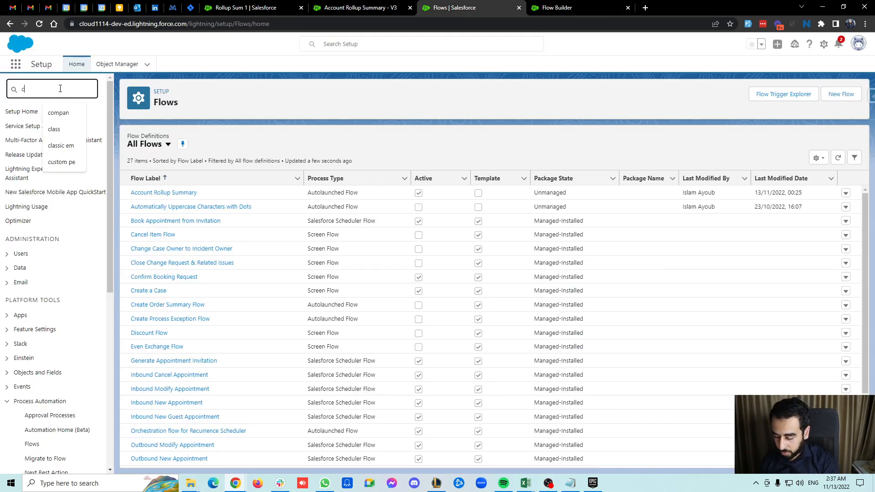
pyautogui.write('ompany')
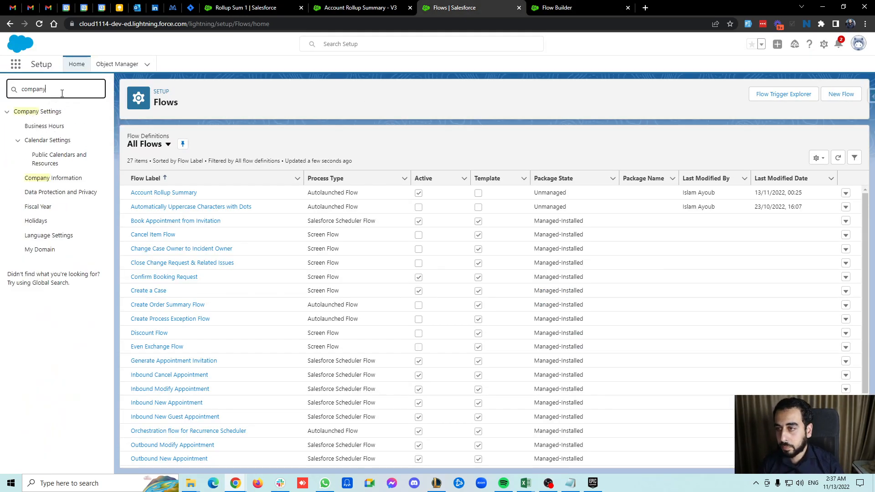
pyautogui.click(53, 178)
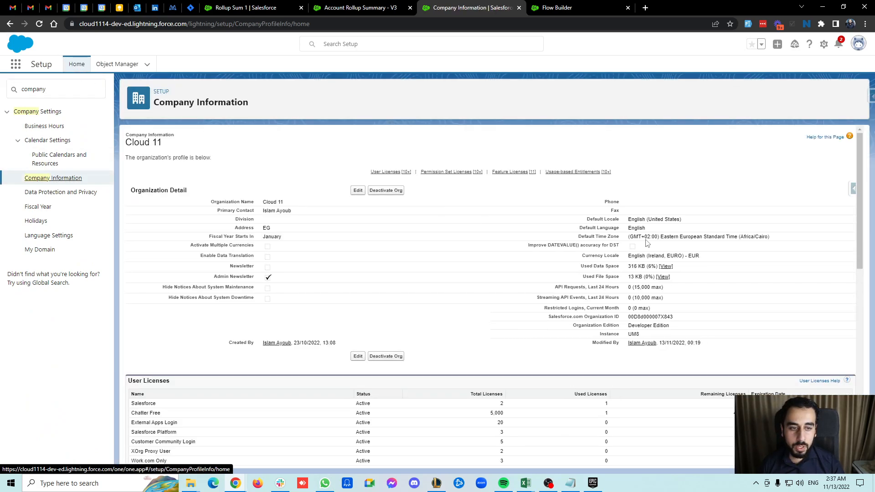
pyautogui.moveTo(578, 237); pyautogui.dragTo(773, 245)
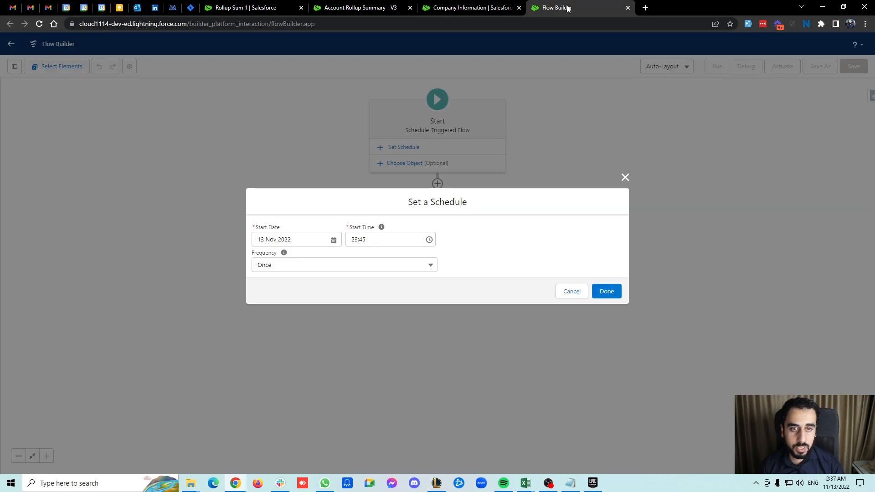
# Return to the new flow's schedule, set its frequency to Daily and apply the schedule
pyautogui.click(560, 8)
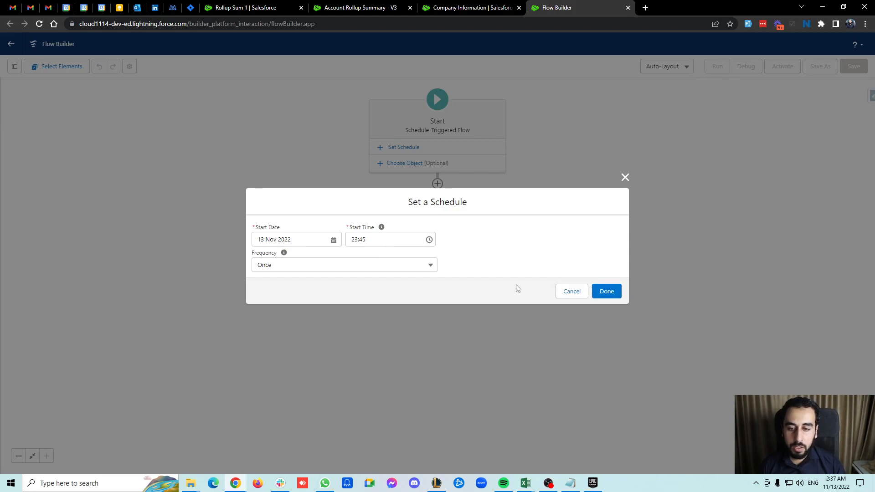
pyautogui.click(291, 268)
pyautogui.click(287, 296)
pyautogui.click(601, 291)
# Set Account as the scheduled flow's object, with no filter conditions
pyautogui.click(428, 178)
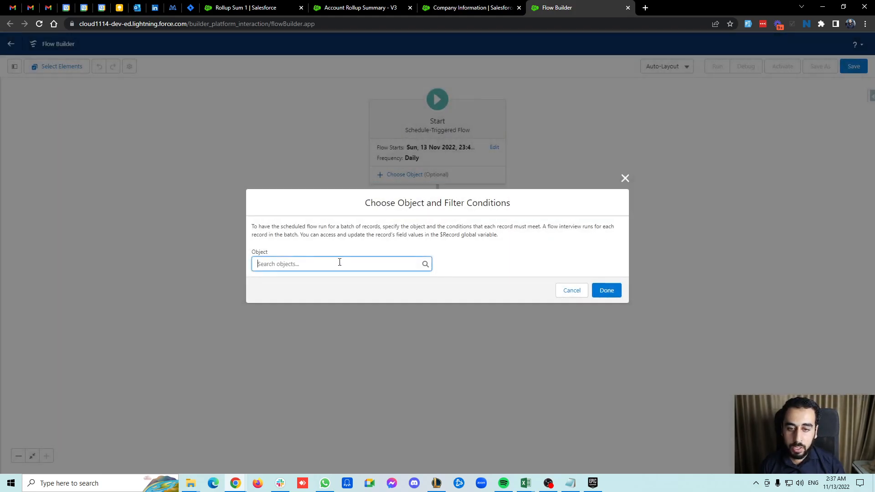
pyautogui.write('acc')
pyautogui.click(289, 304)
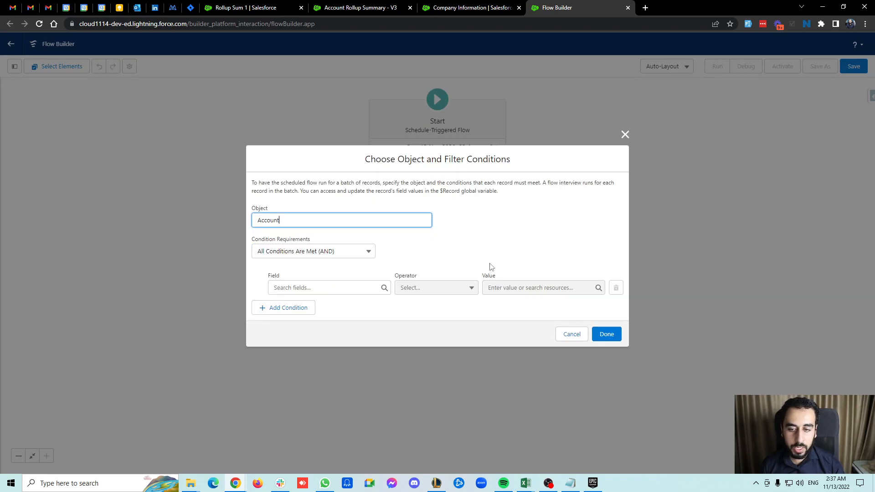
pyautogui.click(335, 258)
pyautogui.click(289, 271)
pyautogui.click(605, 308)
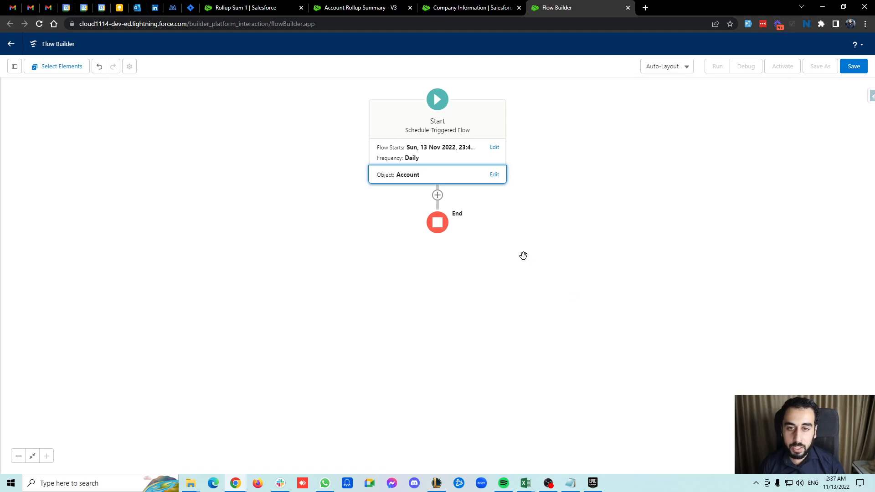
# Add a Get Records element after Start, labelled "Get related Opps", that retrieves Opportunity records
pyautogui.click(437, 195)
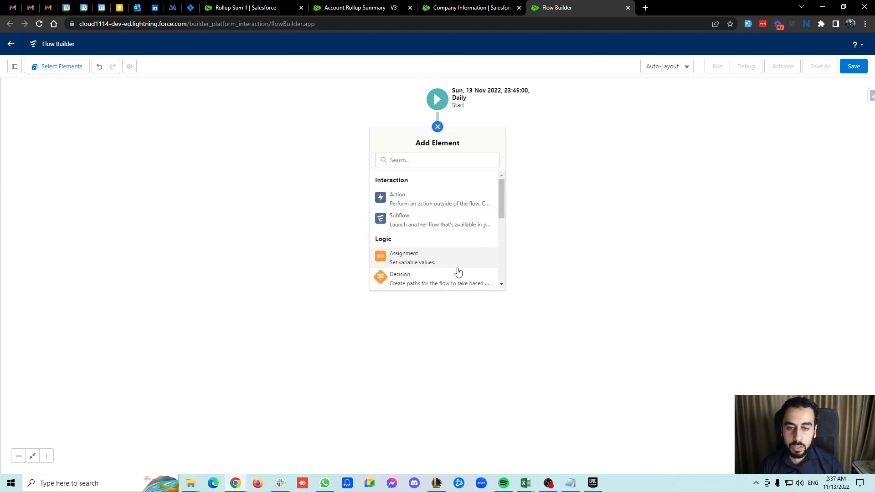
pyautogui.scroll(-5, 458, 272)
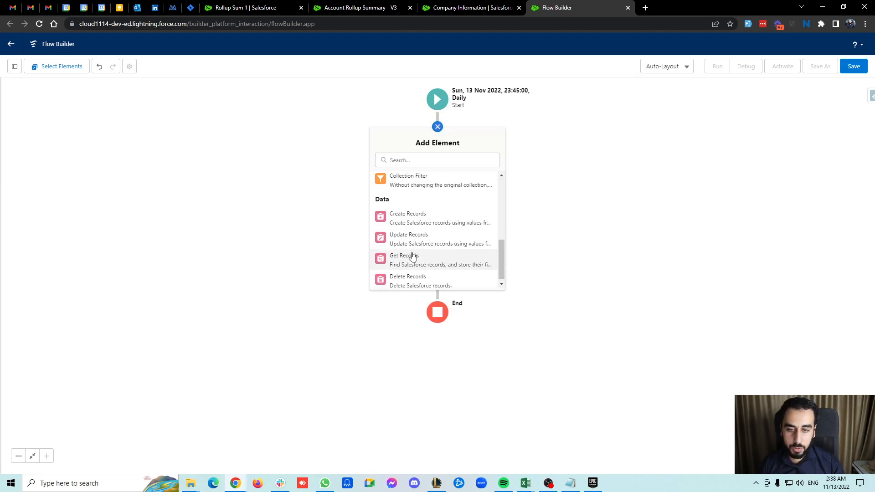
pyautogui.click(412, 257)
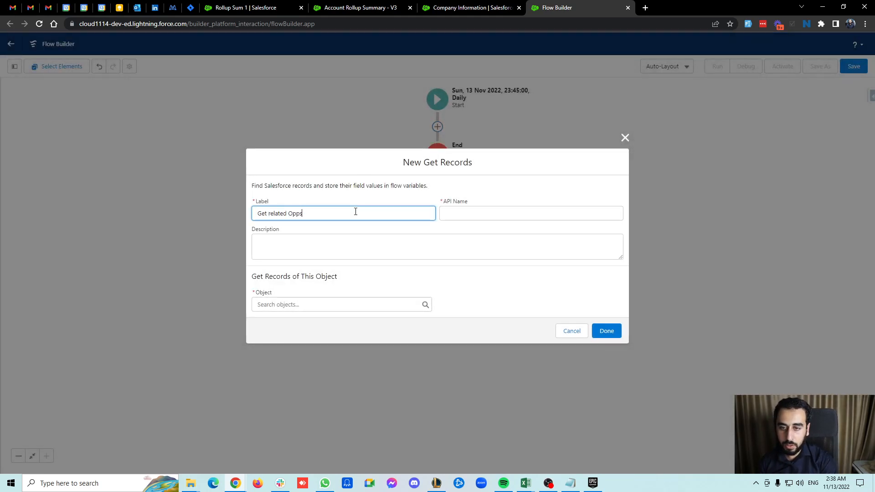
pyautogui.click(325, 303)
pyautogui.write('opp')
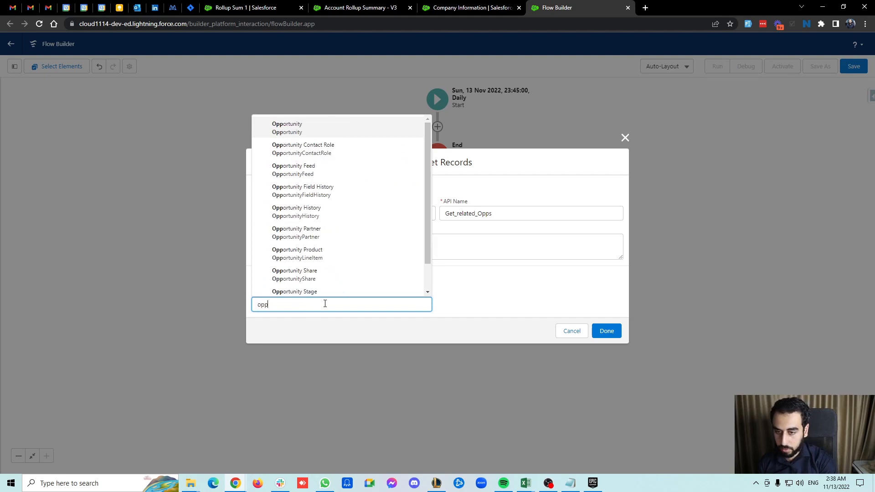
pyautogui.click(297, 127)
# Filter the opportunities so that AccountId equals $Record > Account ID
pyautogui.click(318, 297)
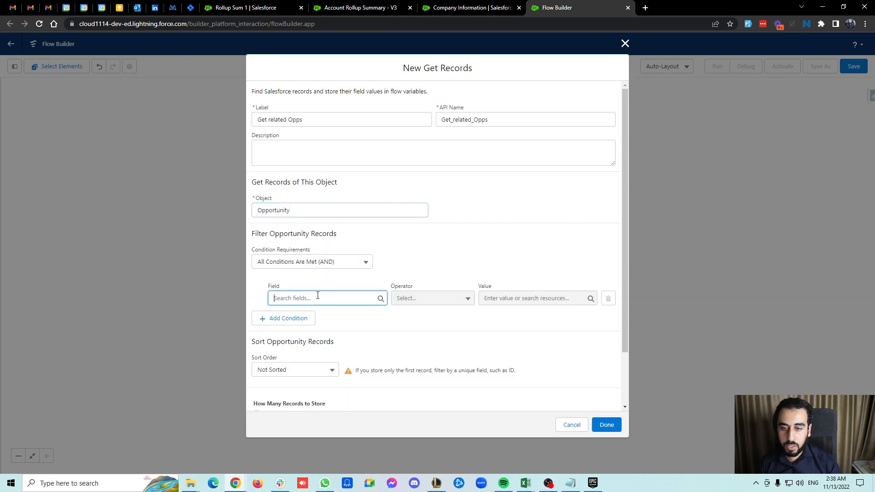
pyautogui.write('accou')
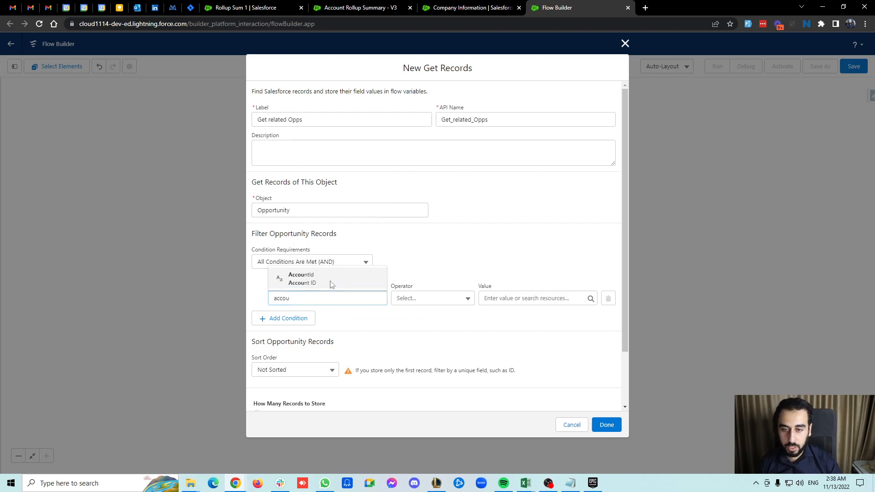
pyautogui.click(319, 280)
pyautogui.click(527, 297)
pyautogui.write('rec')
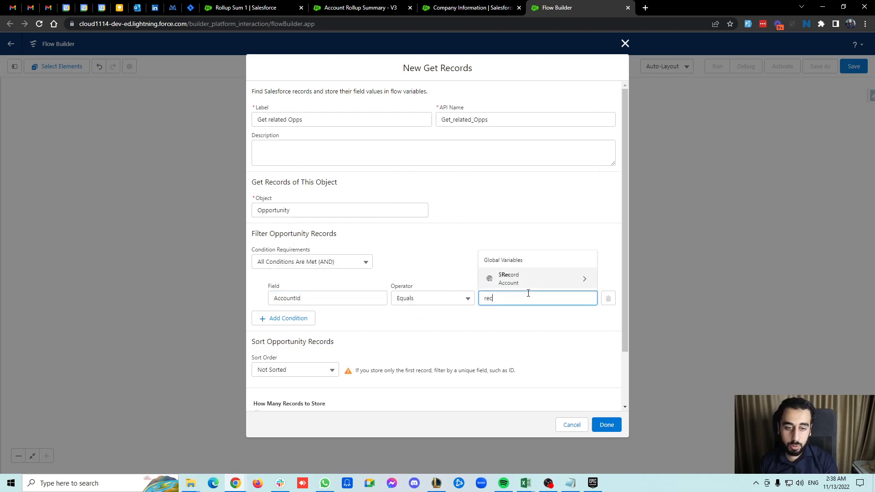
pyautogui.press('Return')
pyautogui.write('id')
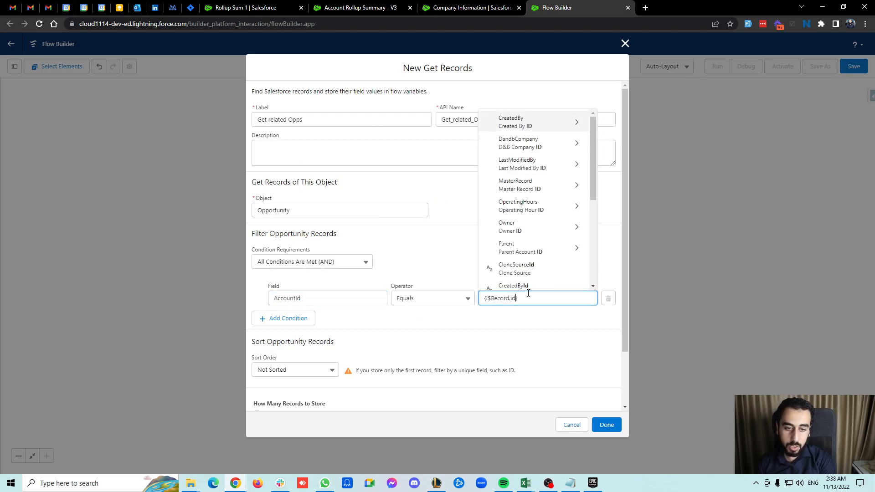
pyautogui.scroll(-2, 531, 269)
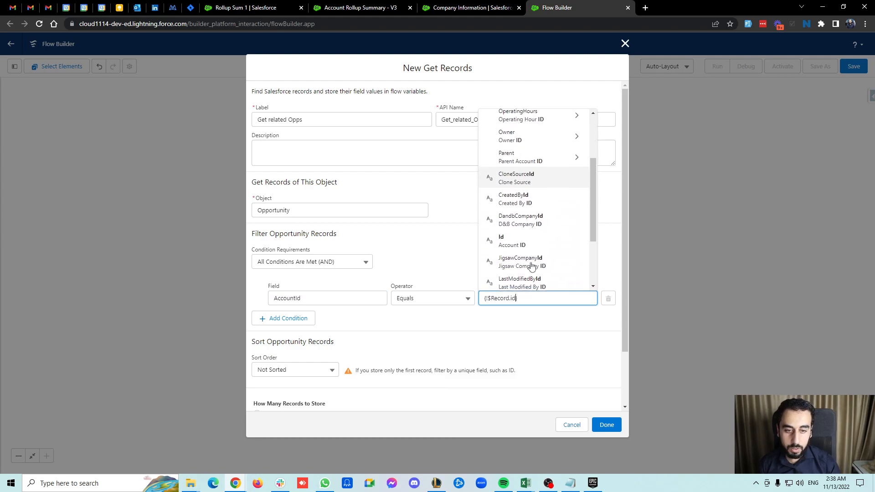
pyautogui.click(524, 247)
pyautogui.click(474, 253)
# Store all records, choosing fields and letting Salesforce do the rest, with Amount as a stored field
pyautogui.scroll(-1, 438, 321)
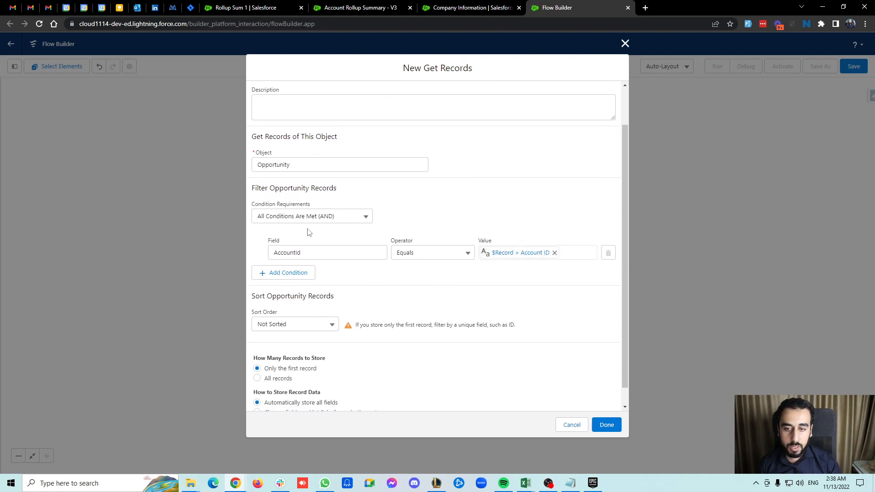
pyautogui.scroll(-1, 451, 293)
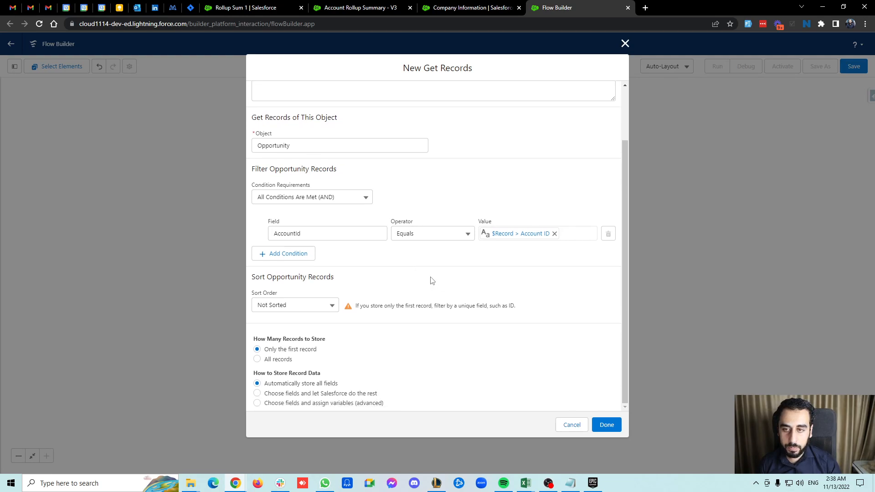
pyautogui.click(309, 394)
pyautogui.scroll(-2, 392, 355)
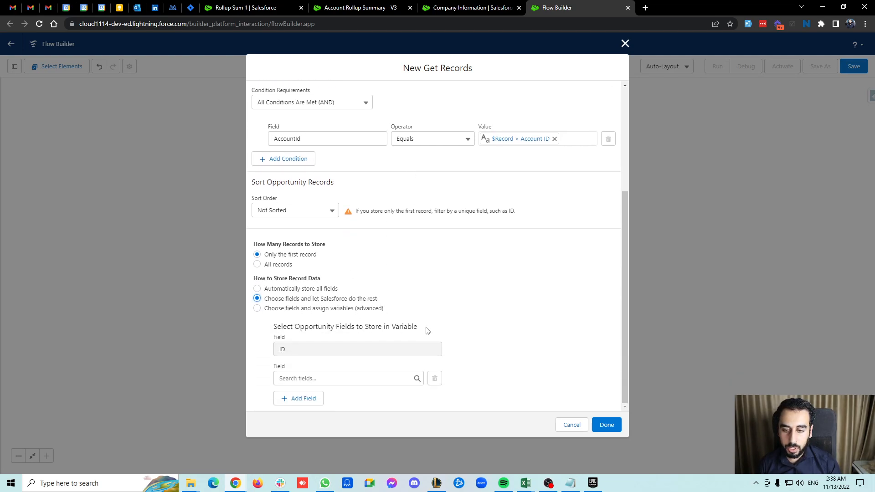
pyautogui.click(362, 382)
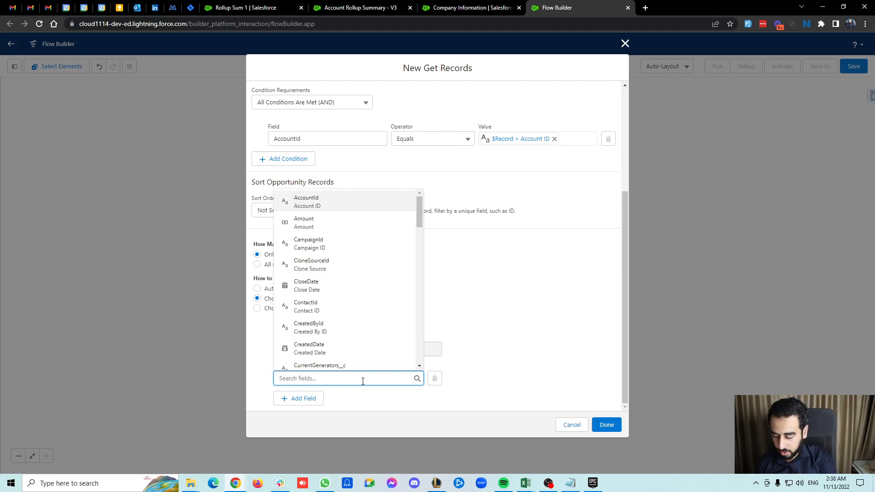
pyautogui.write('amount')
pyautogui.click(314, 319)
pyautogui.click(275, 266)
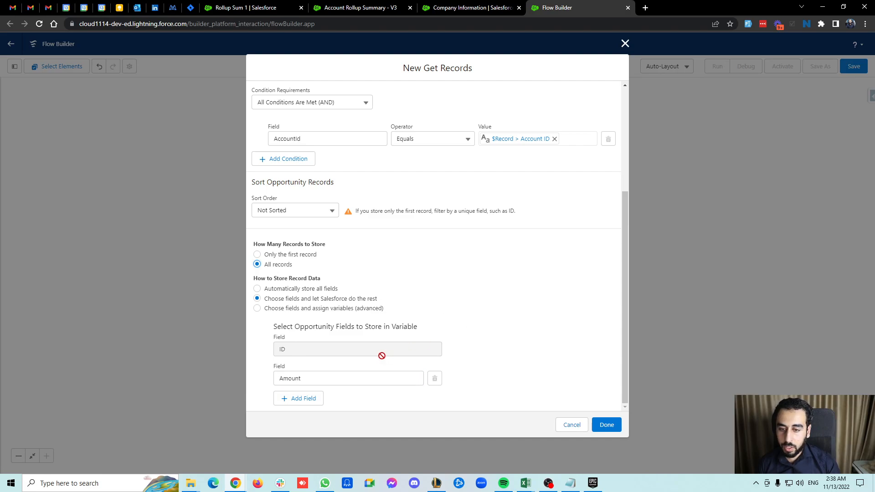
# Add StageName as another stored field and finish the Get related Opps element
pyautogui.click(298, 398)
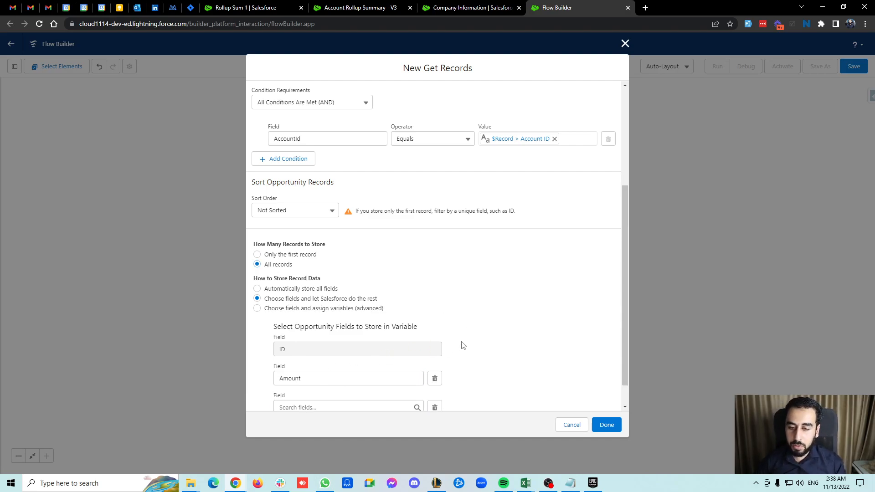
pyautogui.scroll(-1, 460, 344)
pyautogui.click(339, 378)
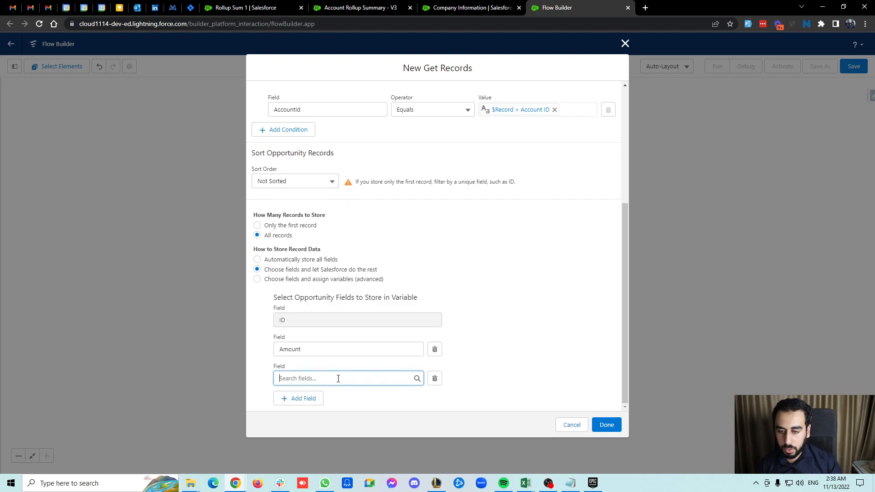
pyautogui.write('stage')
pyautogui.click(420, 354)
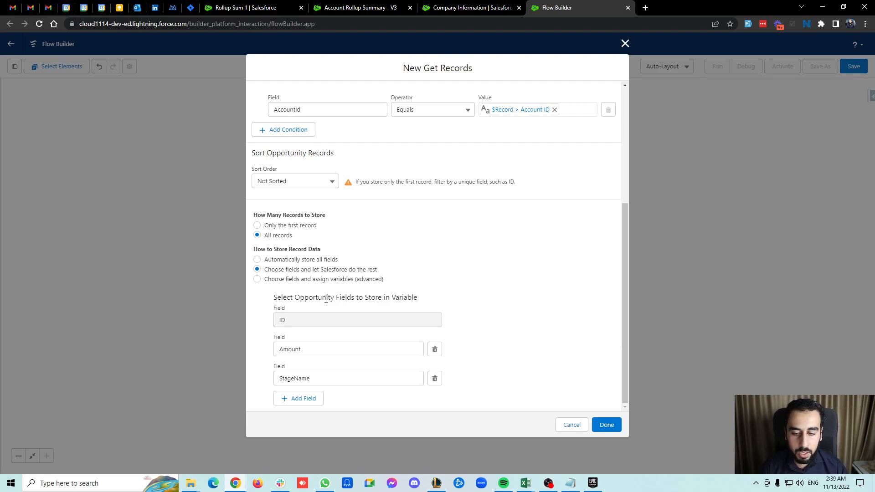
pyautogui.click(606, 425)
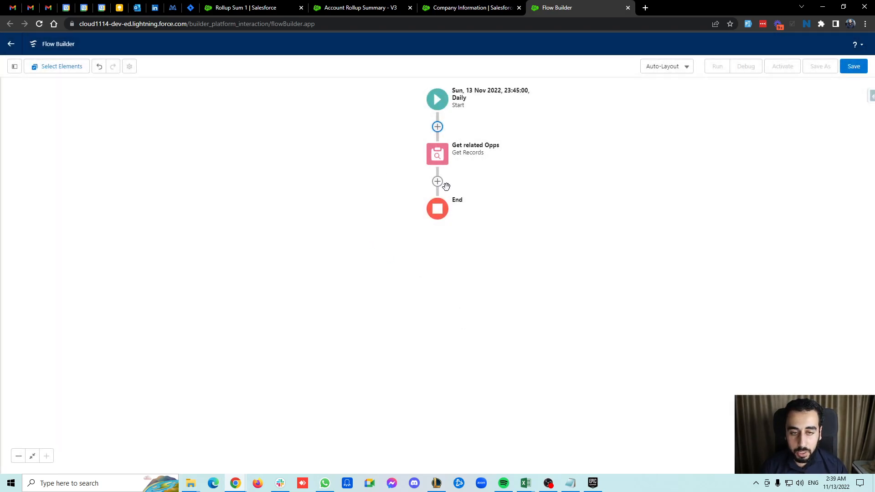
# Add a Loop element named "Loop Opps" after Get related Opps, iterating over the retrieved opportunities collection
pyautogui.click(437, 181)
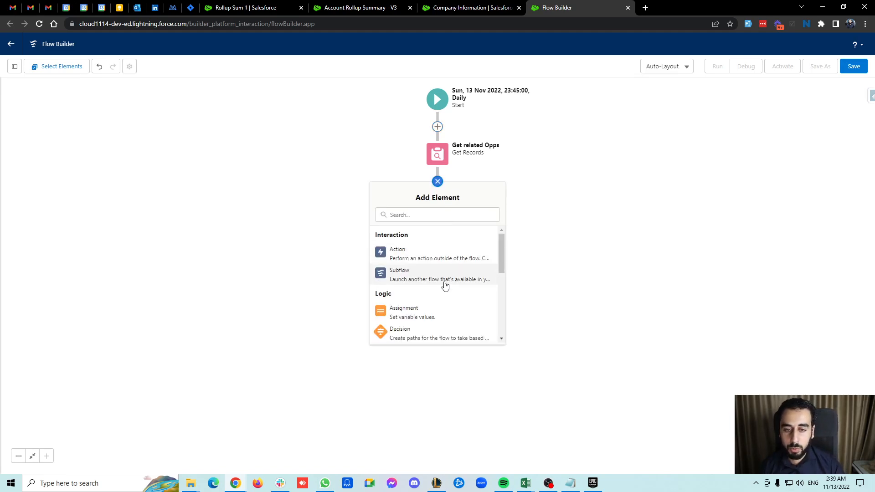
pyautogui.scroll(-3, 433, 275)
pyautogui.click(405, 291)
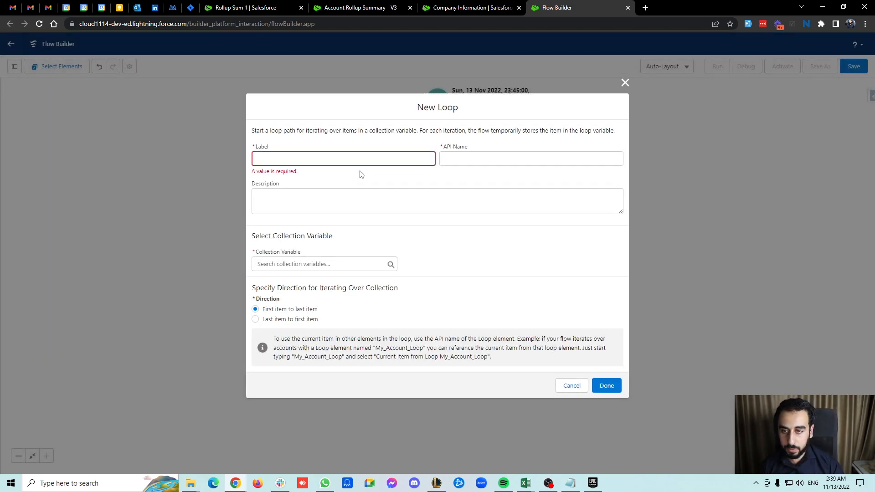
pyautogui.click(351, 160)
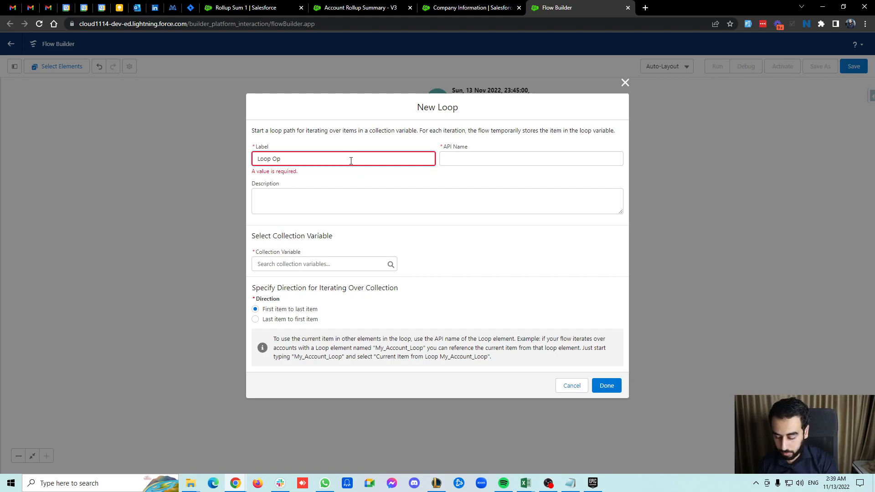
pyautogui.click(361, 180)
pyautogui.click(319, 258)
pyautogui.click(317, 313)
pyautogui.click(611, 380)
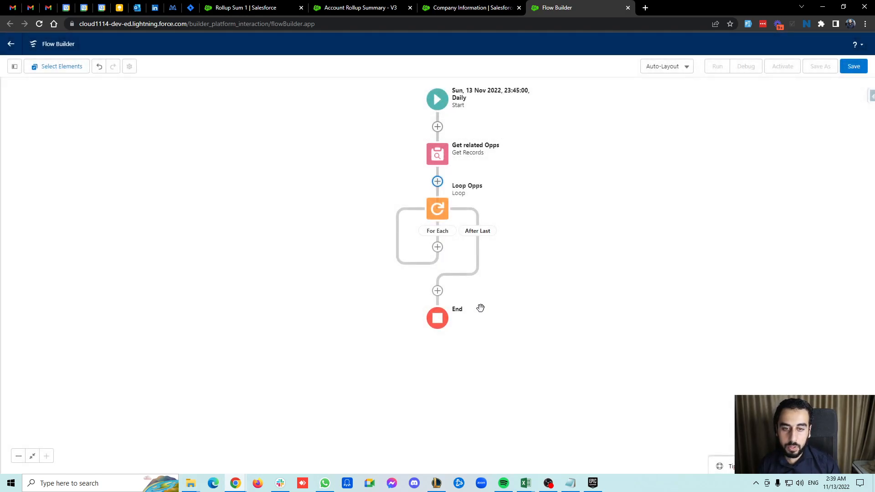
# Add a Decision named "Stage?" on the loop's For Each path, with outcomes Closed Won and Closed Lost
pyautogui.click(437, 250)
pyautogui.scroll(-1, 429, 344)
pyautogui.scroll(-1, 428, 344)
pyautogui.click(407, 322)
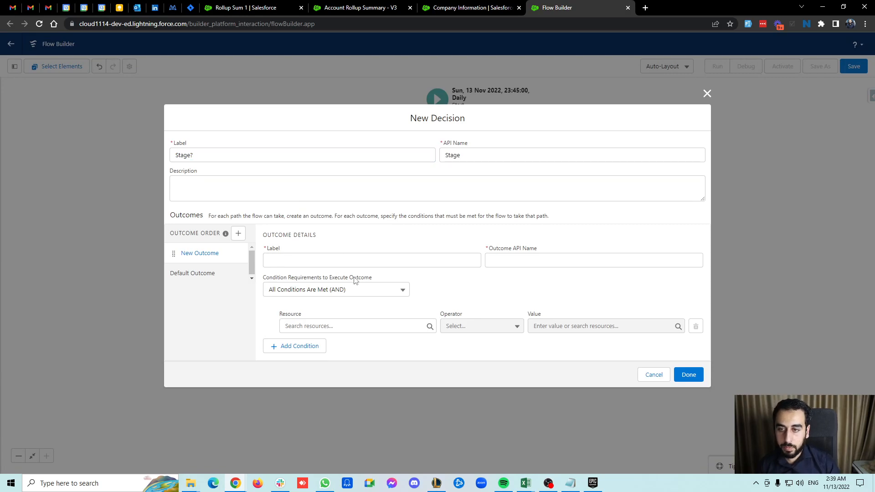
pyautogui.click(300, 263)
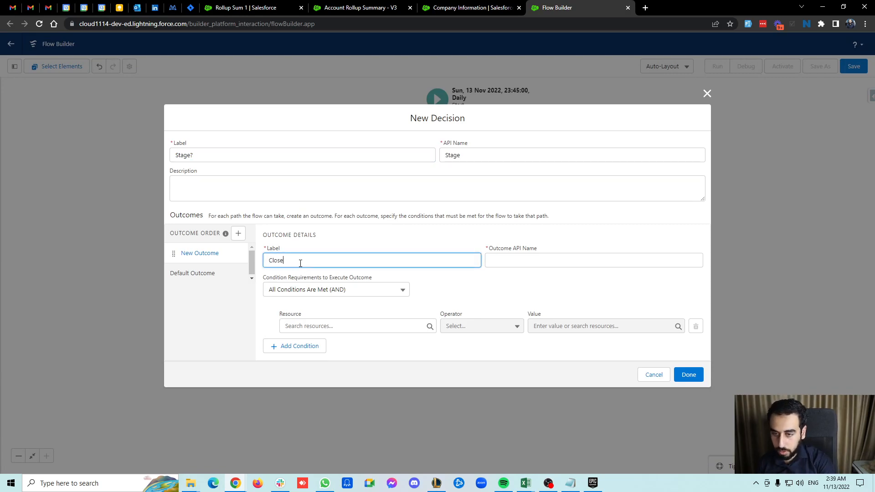
pyautogui.write('Closed Won')
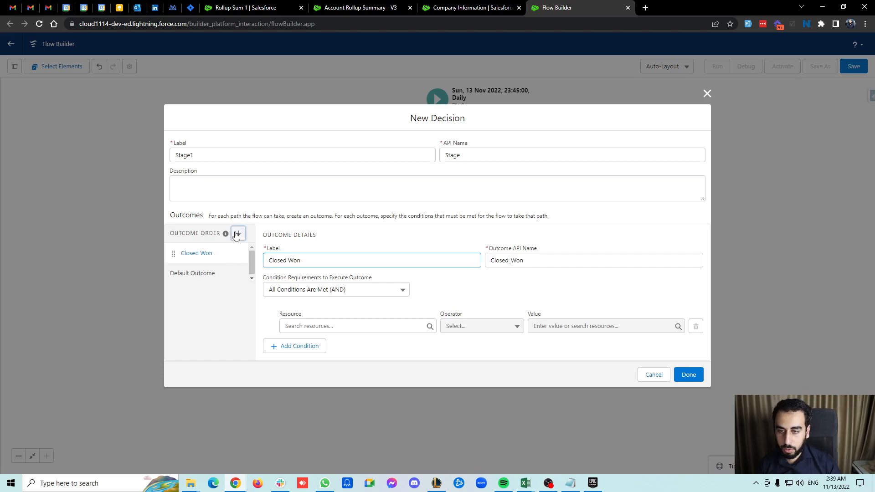
pyautogui.click(237, 232)
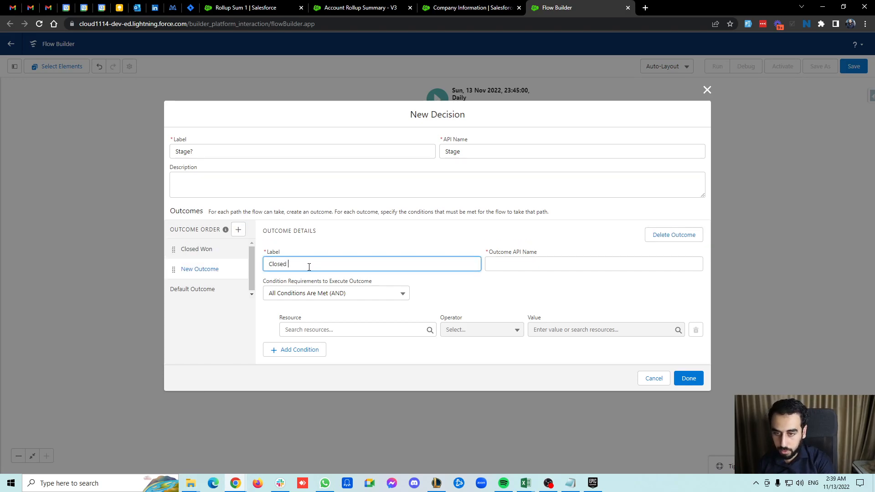
pyautogui.click(348, 238)
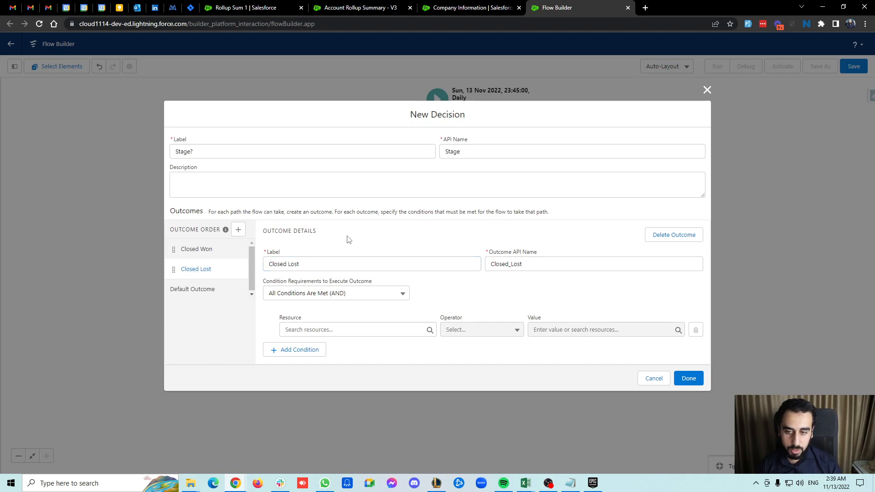
# Set the Closed Won outcome's condition to the current Loop_Opps item's Stage equals Closed Won
pyautogui.click(209, 250)
pyautogui.click(348, 330)
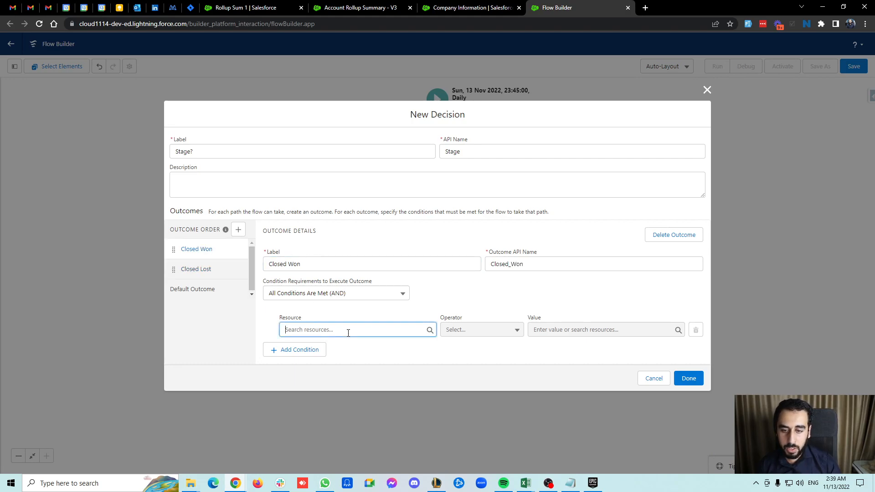
pyautogui.write('curr')
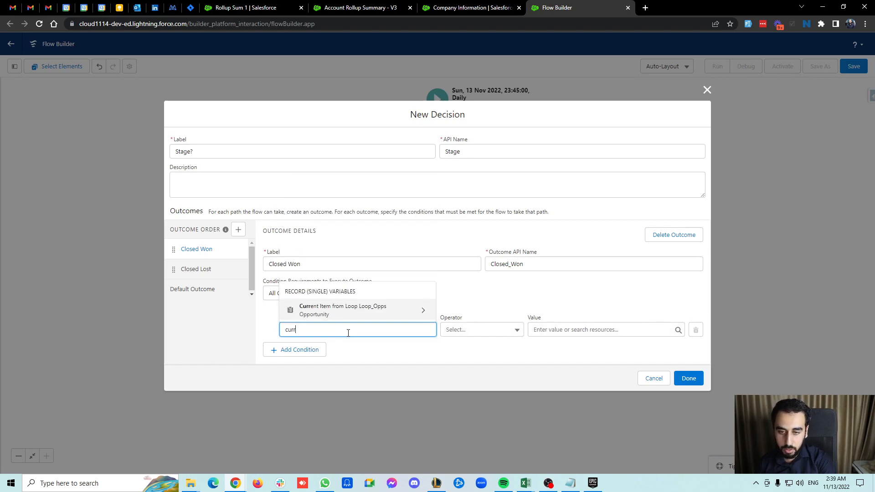
pyautogui.press('Return')
pyautogui.write('s > Stag')
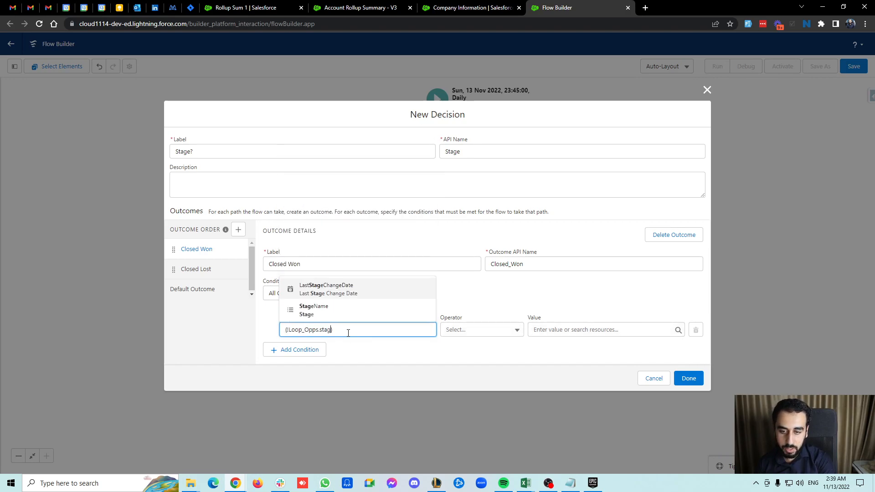
pyautogui.write('e')
pyautogui.press('Down')
pyautogui.press('Return')
pyautogui.click(564, 330)
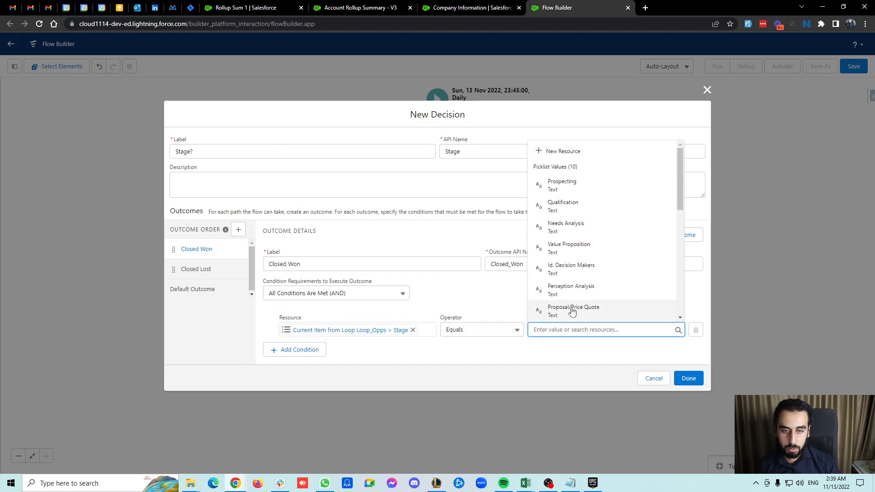
pyautogui.scroll(-4, 604, 258)
pyautogui.click(574, 259)
# Use the current Loop_Opps item's StageName as the resource of the Closed Lost outcome's condition
pyautogui.click(218, 272)
pyautogui.click(336, 330)
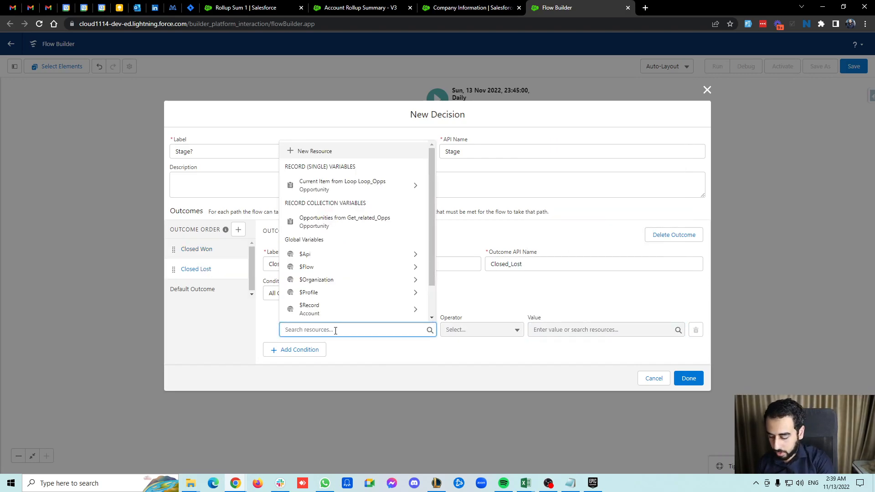
pyautogui.write('curr')
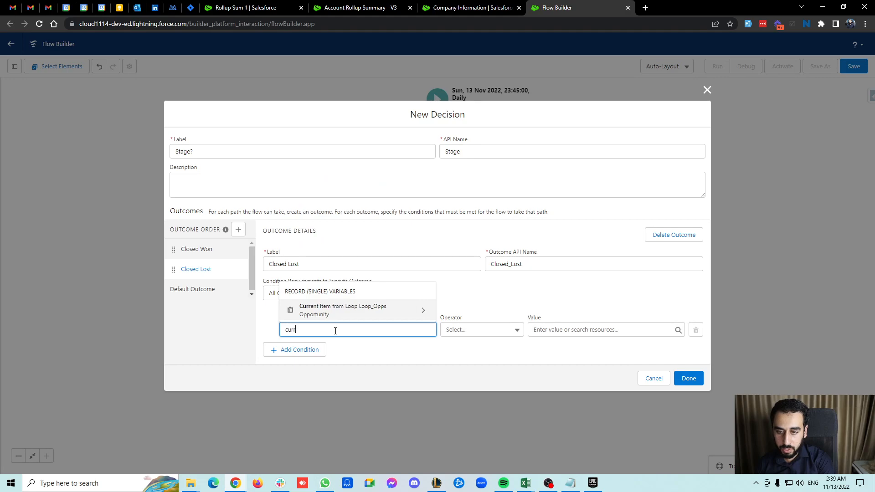
pyautogui.press('Down')
pyautogui.press('Return')
pyautogui.write('stage')
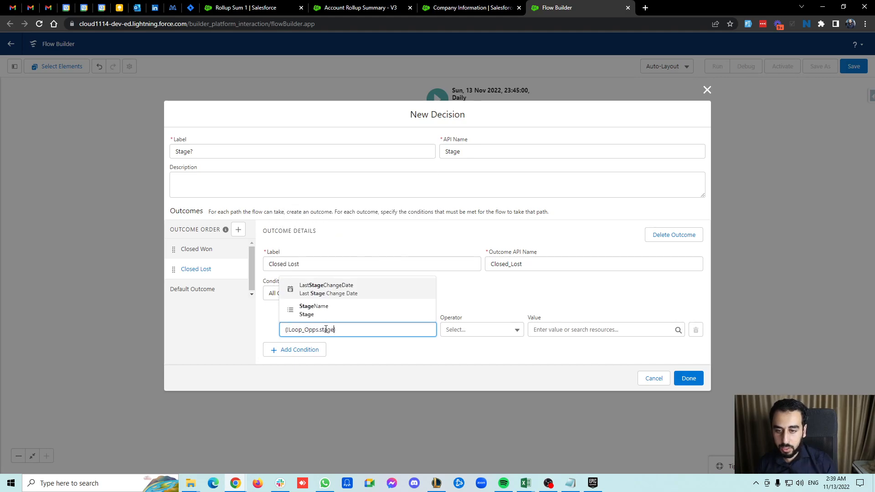
pyautogui.press('Down')
pyautogui.press('Return')
# Set the Closed Lost condition's value to Closed Lost and finish the Stage? decision
pyautogui.click(545, 330)
pyautogui.scroll(-1, 608, 262)
pyautogui.scroll(-2, 608, 262)
pyautogui.click(605, 261)
pyautogui.click(688, 378)
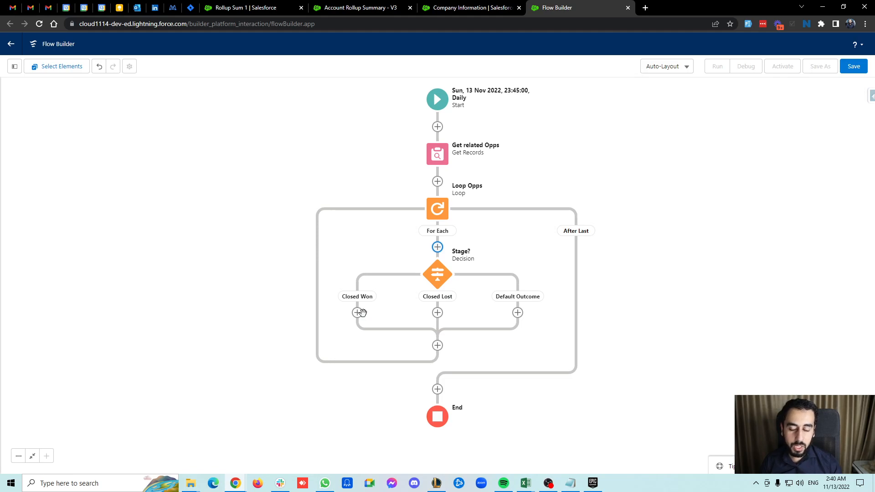
# Create a new variable resource named NumberOfClosedWonOpps with data type Number and 0 decimal places
pyautogui.click(15, 66)
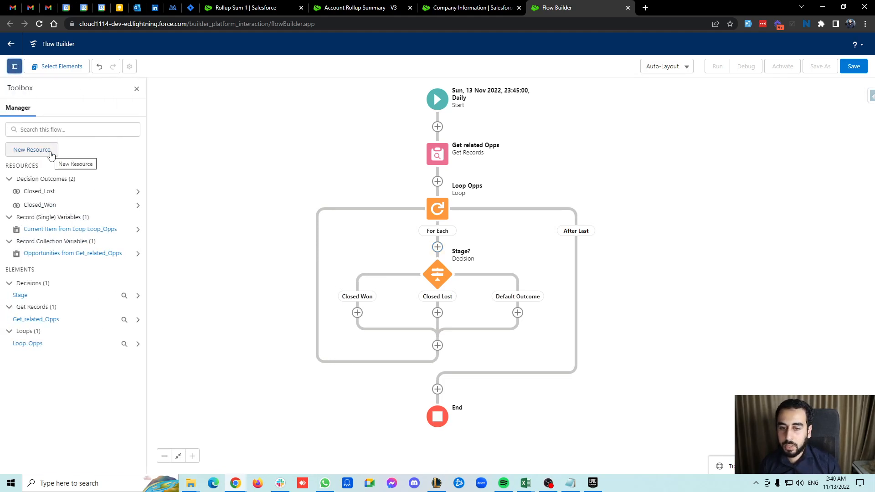
pyautogui.click(37, 149)
pyautogui.click(303, 221)
pyautogui.click(280, 235)
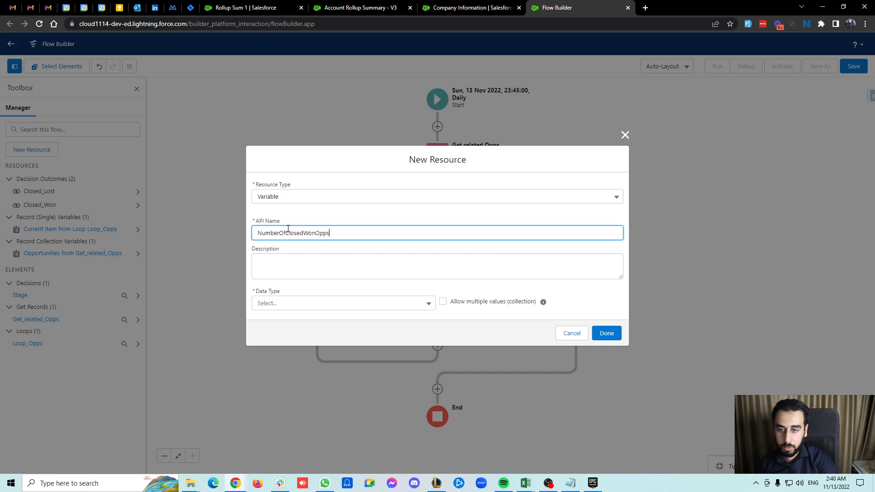
pyautogui.click(309, 303)
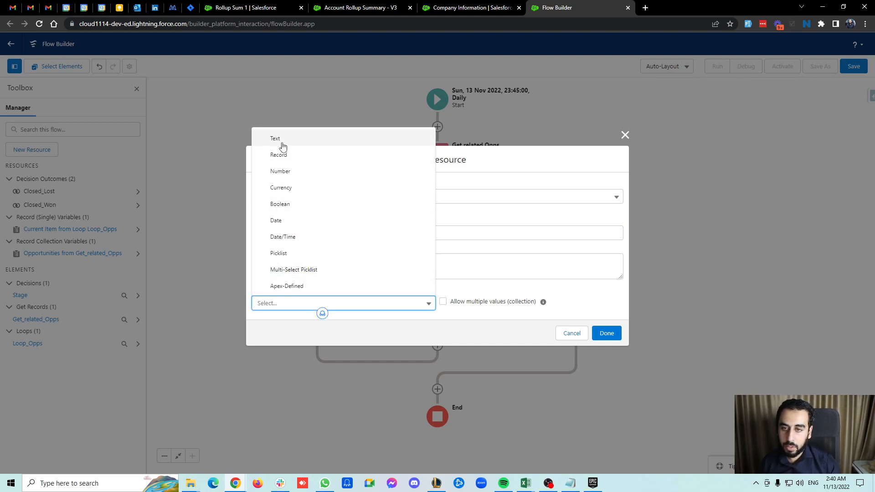
pyautogui.click(287, 172)
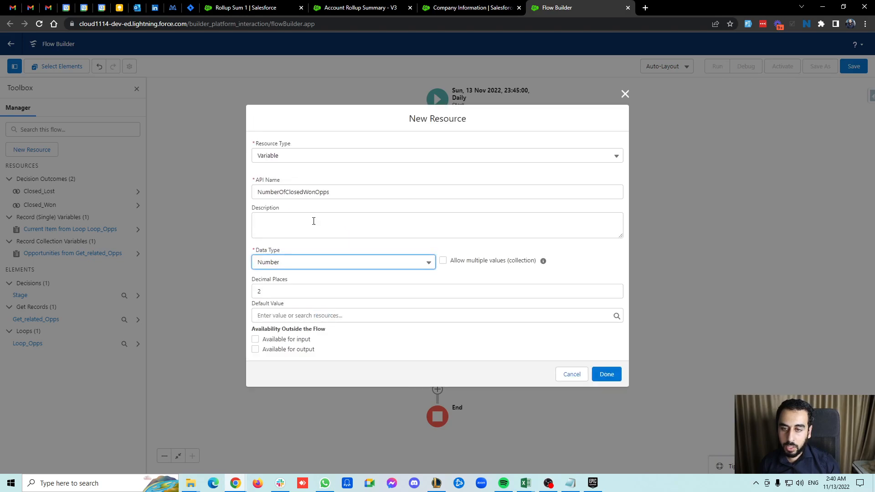
pyautogui.doubleClick(277, 292)
pyautogui.write('0')
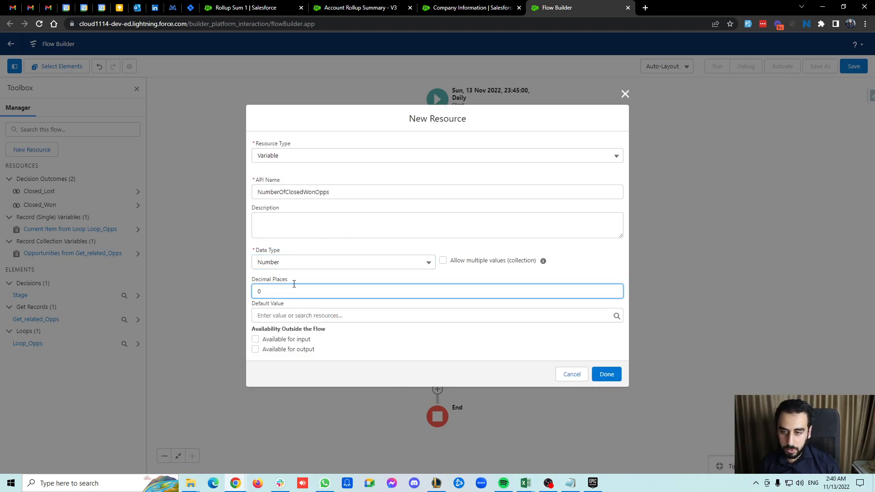
# Check the reference flow and the Rollup Sum 1 account, then give NumberOfClosedWonOpps a default value of 0 and finish it
pyautogui.click(348, 8)
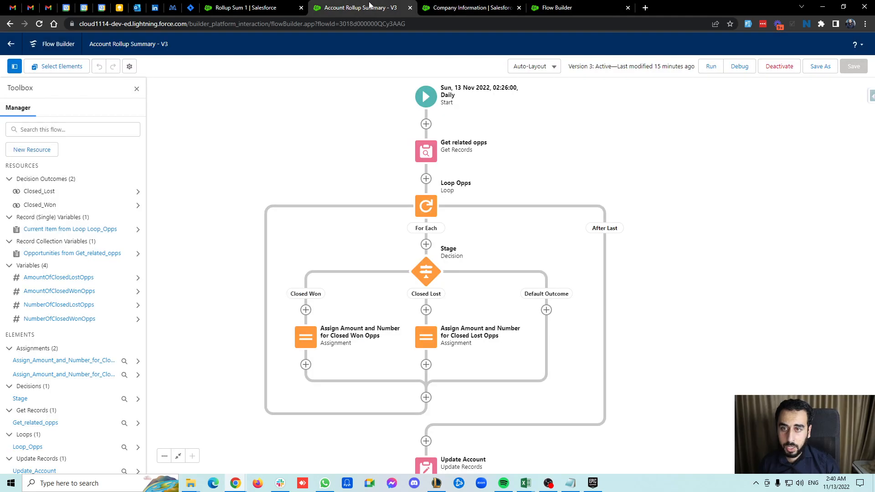
pyautogui.click(255, 8)
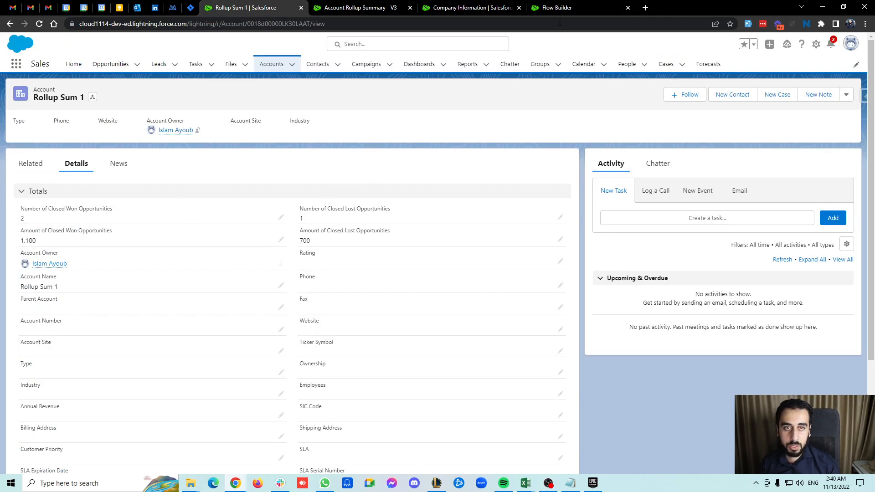
pyautogui.click(567, 5)
pyautogui.click(281, 315)
pyautogui.write('0')
pyautogui.click(549, 355)
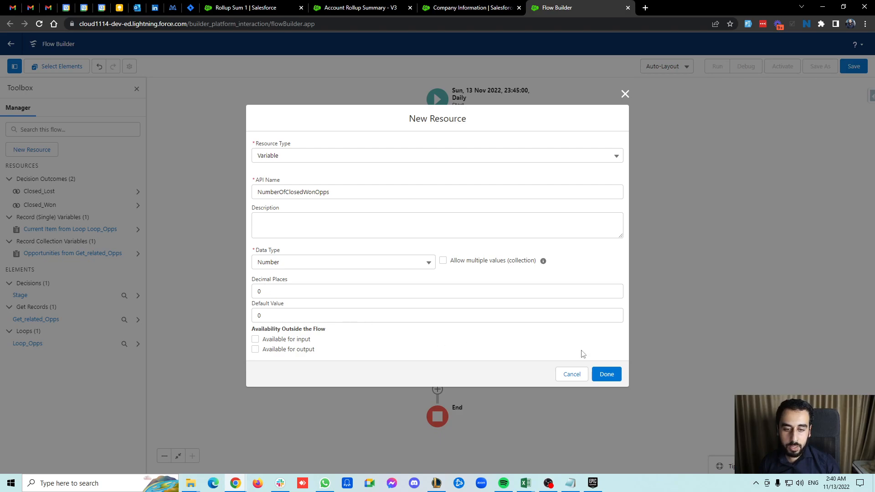
pyautogui.click(605, 374)
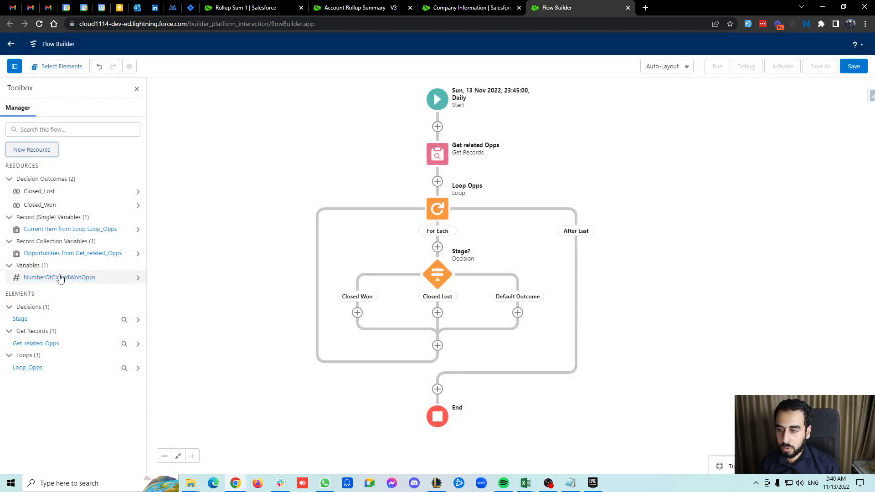
# Start another variable resource and name it AmountOfClosedWonOpps, adapting the copied name NumberOfClosedWonOpps
pyautogui.click(31, 150)
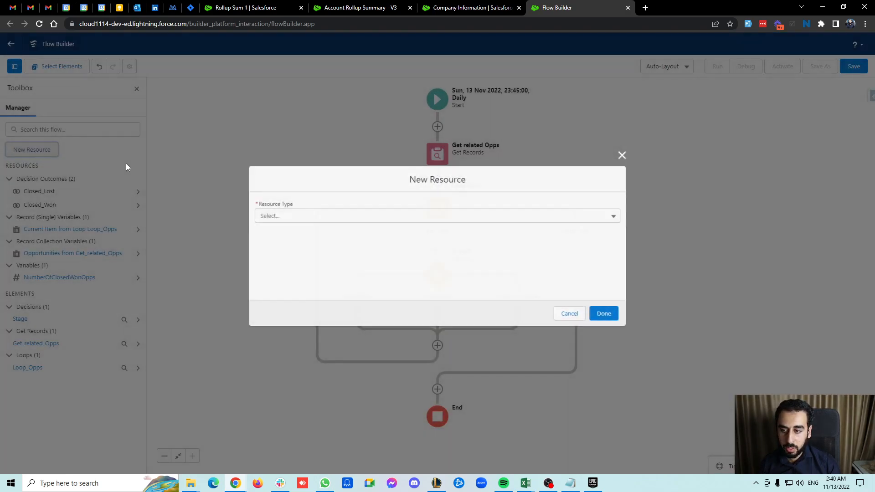
pyautogui.click(313, 215)
pyautogui.click(301, 236)
pyautogui.click(321, 234)
pyautogui.write('NumberOfClosedWonOpps')
pyautogui.moveTo(279, 233); pyautogui.dragTo(258, 233)
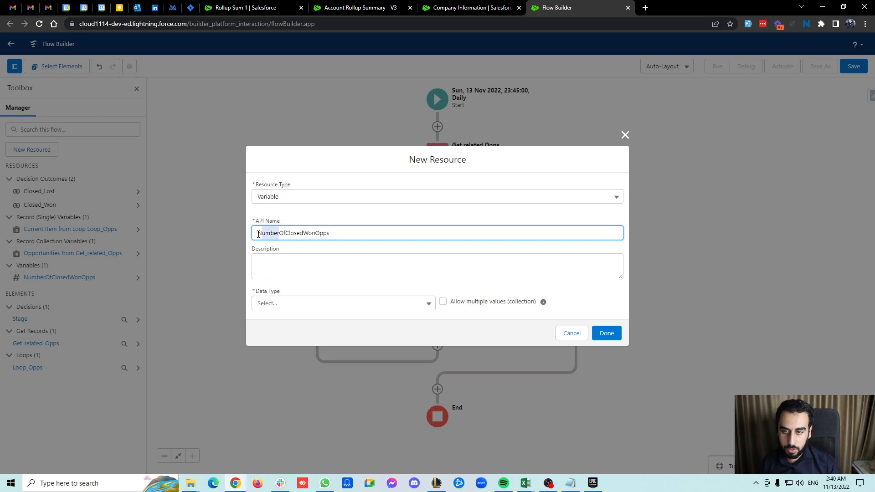
pyautogui.write('Amount')
pyautogui.click(337, 214)
# Set the AmountOfClosedWonOpps data type to Number with a default value of 0 and finish the variable
pyautogui.click(299, 297)
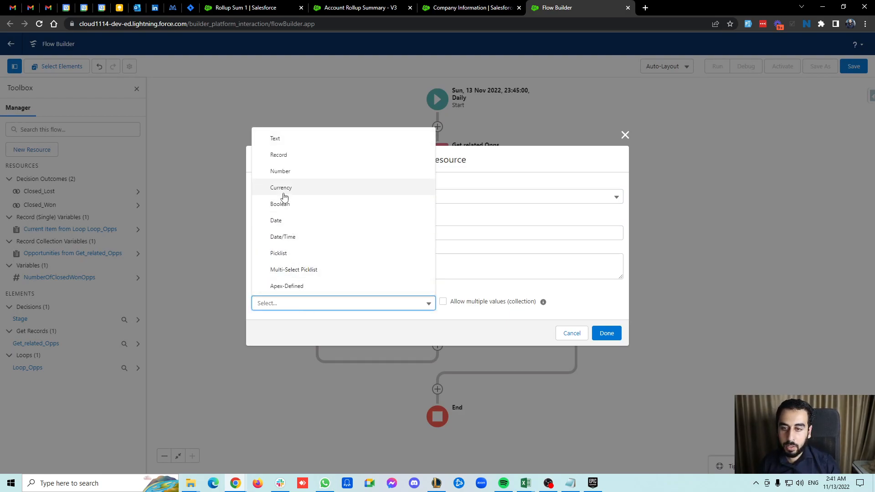
pyautogui.click(283, 170)
pyautogui.moveTo(304, 294); pyautogui.dragTo(244, 297)
pyautogui.click(273, 315)
pyautogui.write('0')
pyautogui.click(606, 374)
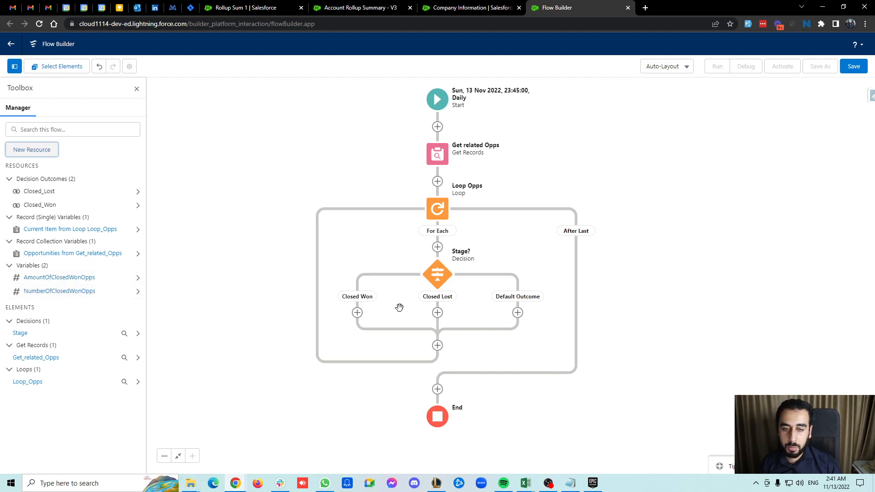
# Add an Assignment named "Assign Number and Amount of Closed Won" on the Closed Won path
pyautogui.click(357, 313)
pyautogui.scroll(-1, 353, 369)
pyautogui.click(335, 412)
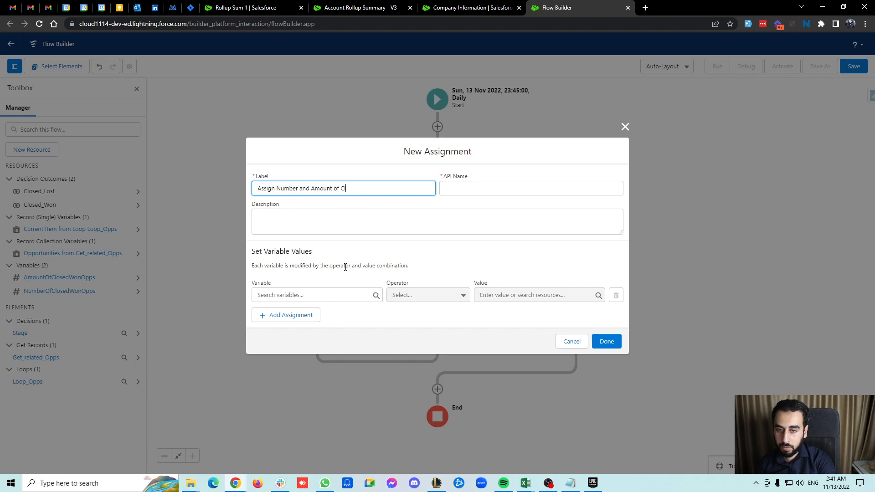
# Set the assignment's first row to AmountOfClosedWonOpps with operator Add and value 1
pyautogui.click(316, 295)
pyautogui.write('number')
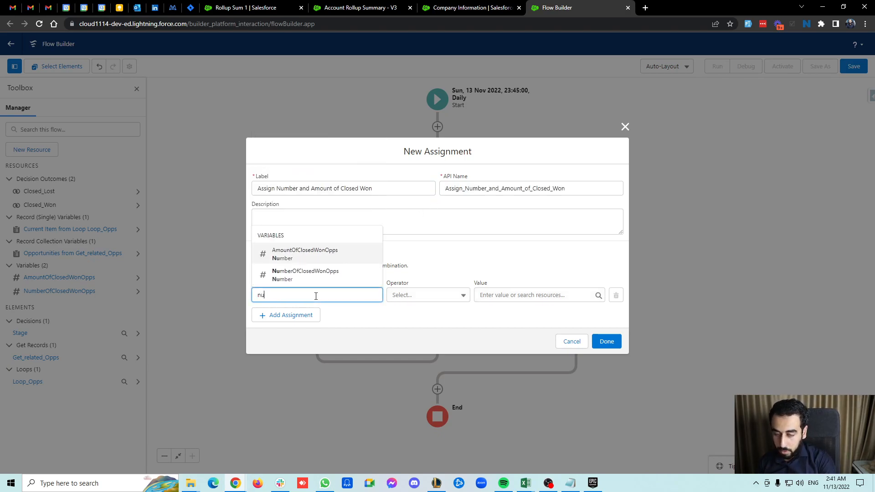
pyautogui.click(335, 261)
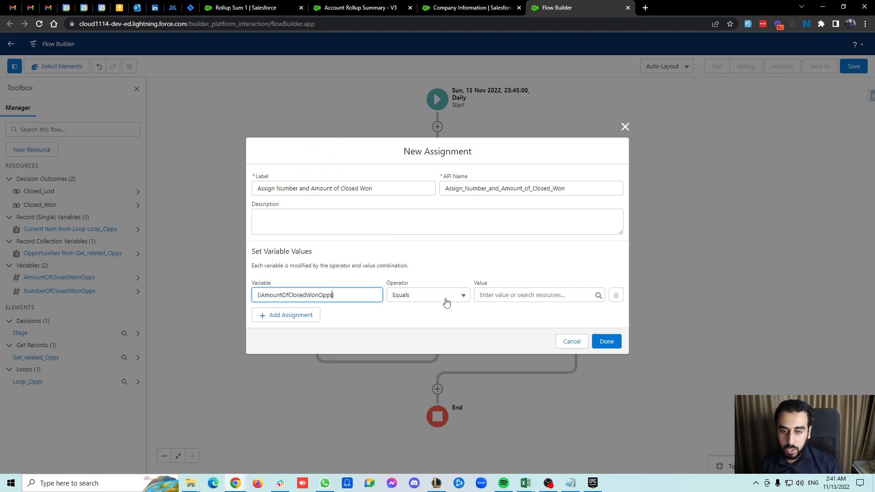
pyautogui.click(435, 296)
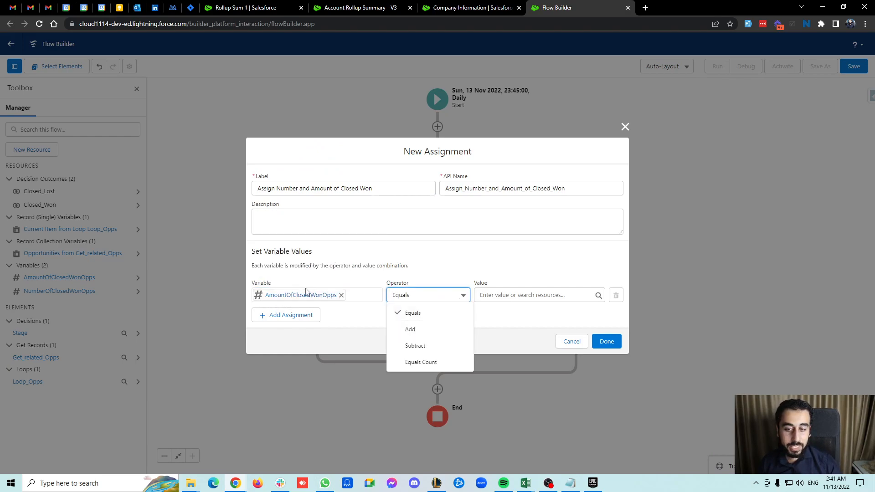
pyautogui.click(410, 328)
pyautogui.click(486, 299)
pyautogui.write('1')
pyautogui.click(501, 322)
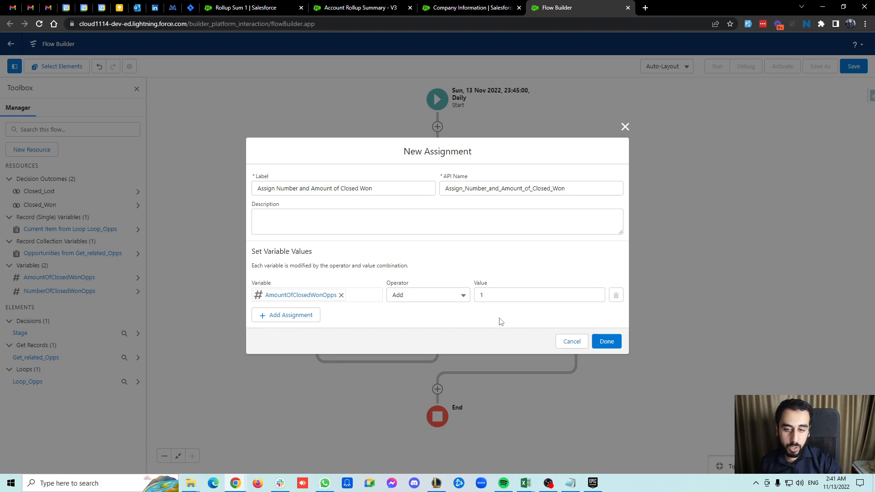
# Add a second assignment row adding the current Loop_Opps item's Amount to AmountOfClosedWonOpps, and finish the assignment
pyautogui.click(319, 317)
pyautogui.click(308, 309)
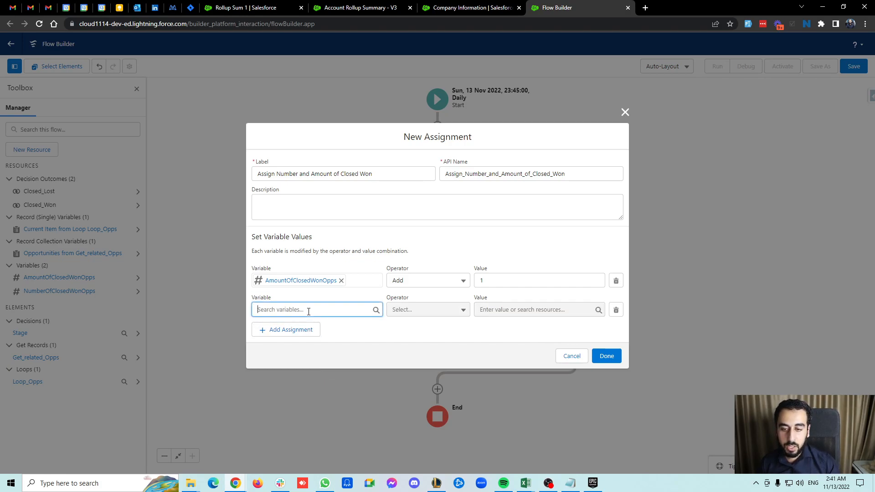
pyautogui.write('amount')
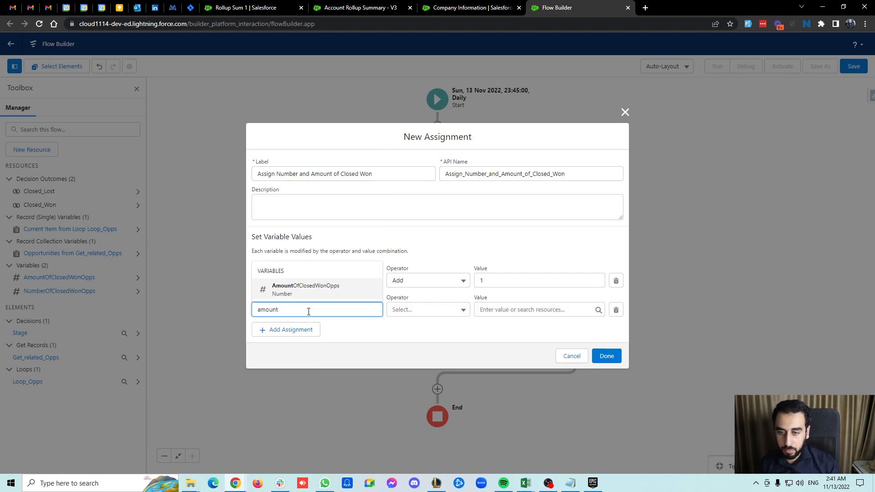
pyautogui.click(304, 291)
pyautogui.click(412, 309)
pyautogui.click(412, 344)
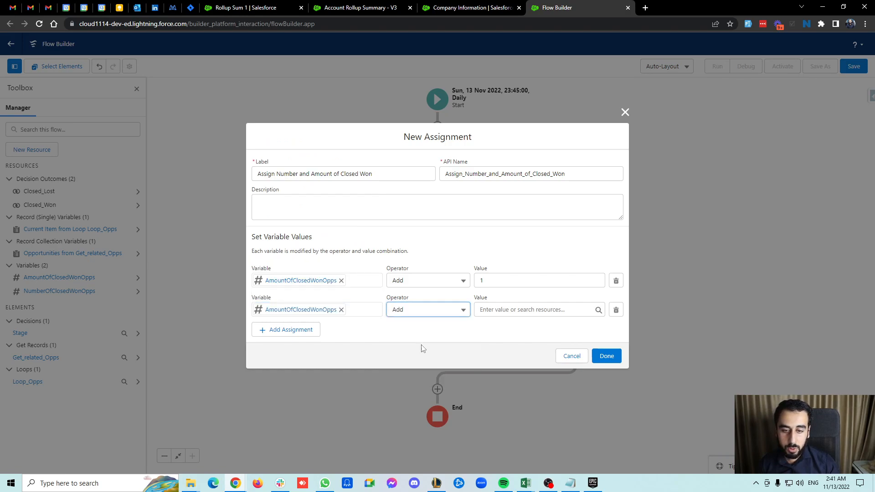
pyautogui.click(494, 311)
pyautogui.write('{!Loop_Opps.amount')
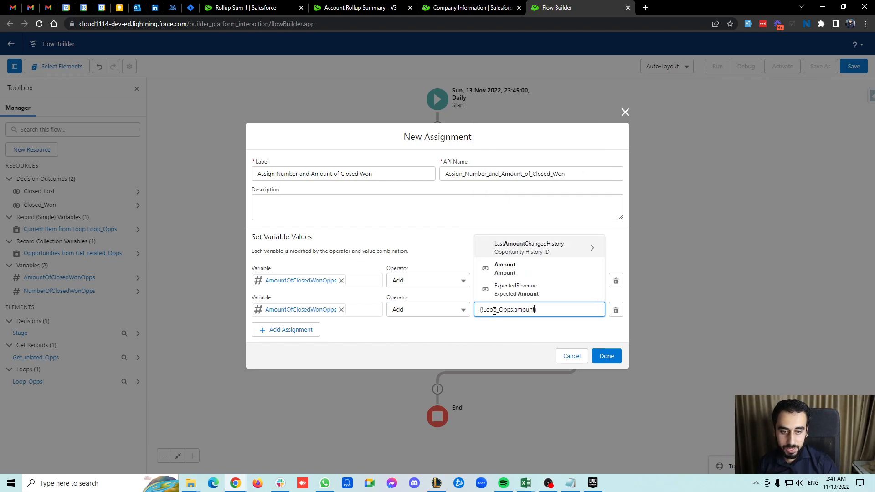
pyautogui.click(505, 268)
pyautogui.click(606, 356)
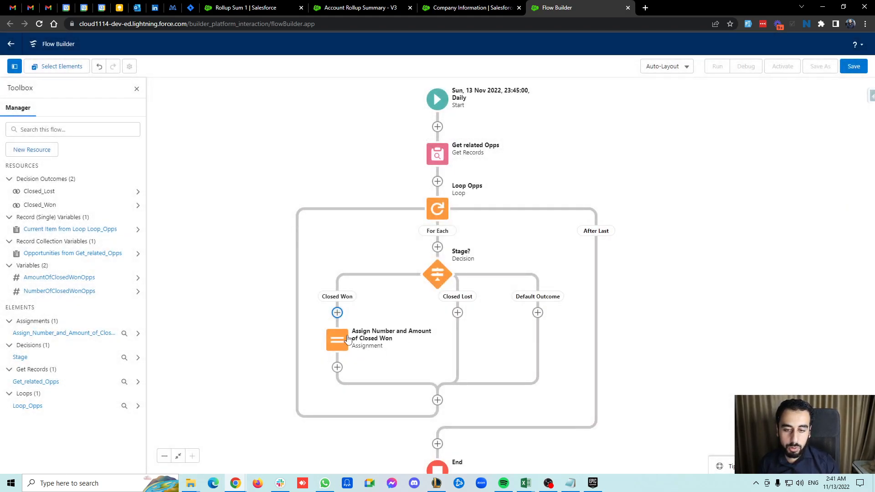
# Start a new variable resource named NumberOfClosedLostOpps, adapted from the copied NumberOfClosedWonOpps, and copy the new name
pyautogui.click(54, 152)
pyautogui.click(299, 216)
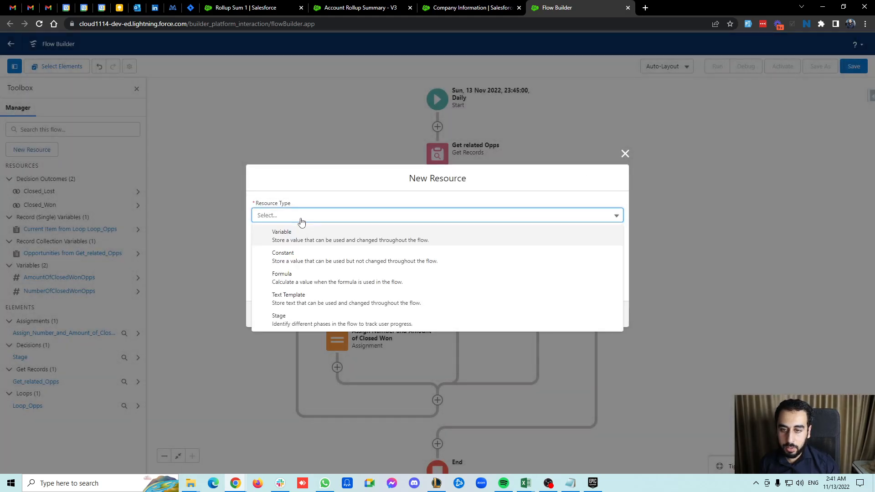
pyautogui.click(284, 230)
pyautogui.click(287, 234)
pyautogui.press('super+v')
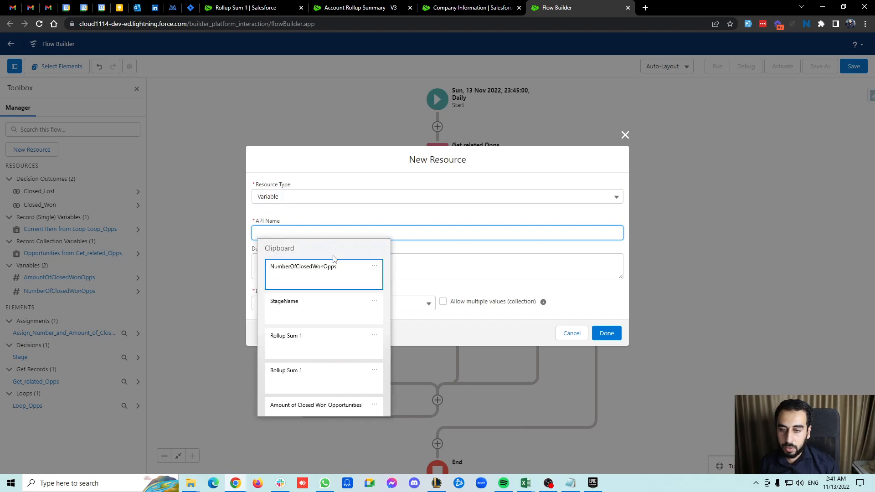
pyautogui.press('Return')
pyautogui.moveTo(305, 233); pyautogui.dragTo(314, 234)
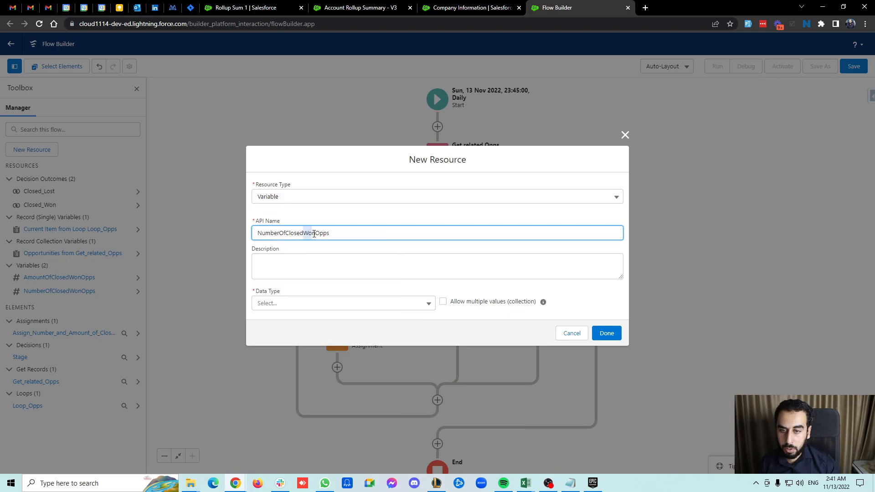
pyautogui.write('Lost')
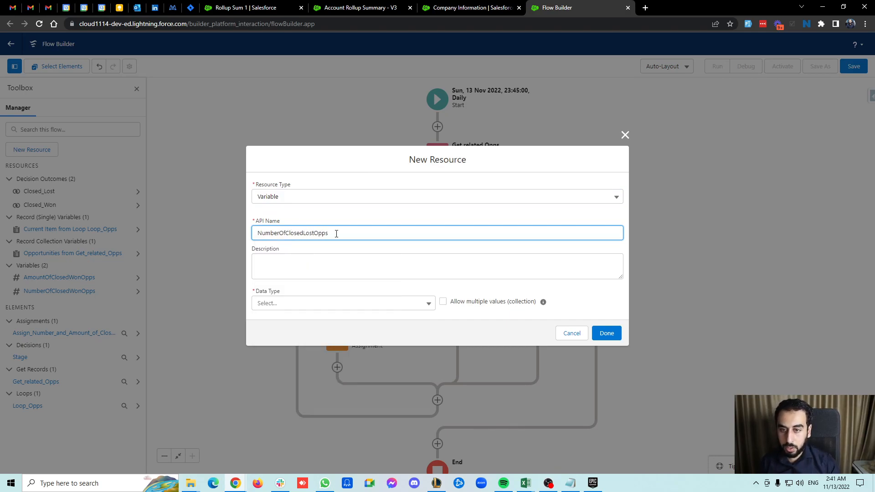
pyautogui.hotkey('ctrl', 'a')
pyautogui.press('super+c')
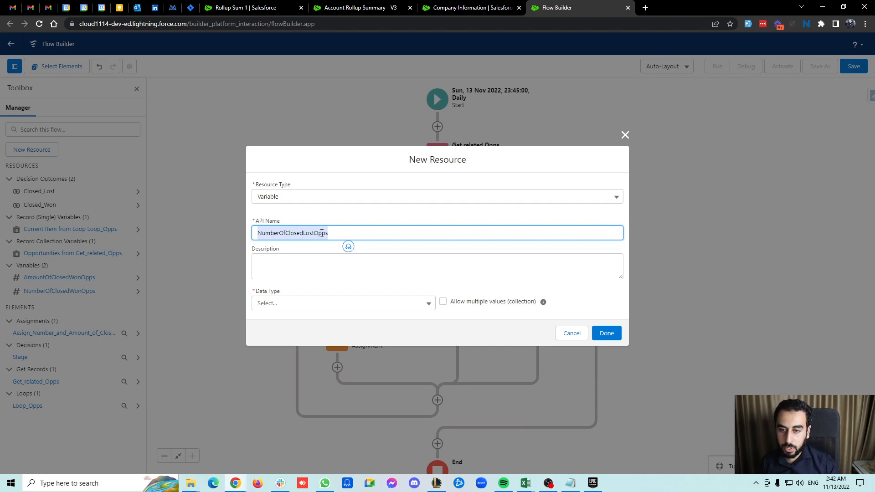
pyautogui.click(333, 232)
# Make NumberOfClosedLostOpps a Number with 0 decimal places and default value 0, and finish the variable
pyautogui.click(295, 303)
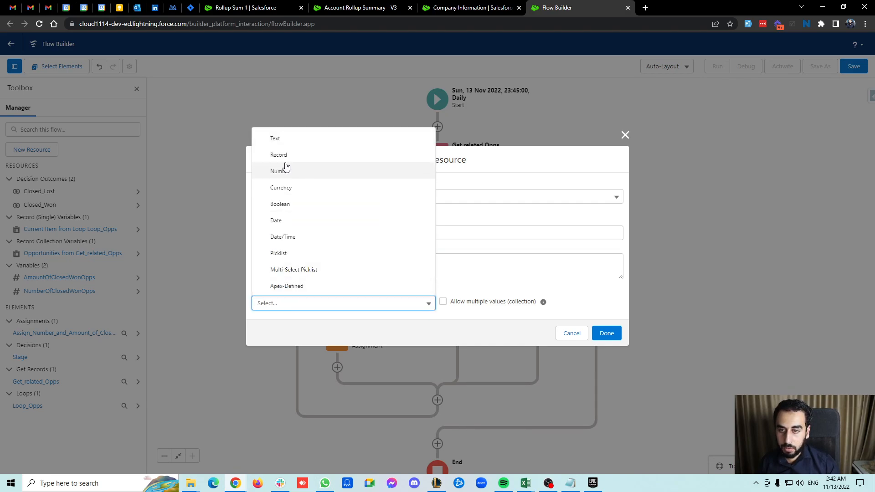
pyautogui.click(297, 180)
pyautogui.moveTo(286, 292); pyautogui.dragTo(238, 299)
pyautogui.write('0')
pyautogui.click(282, 316)
pyautogui.write('0')
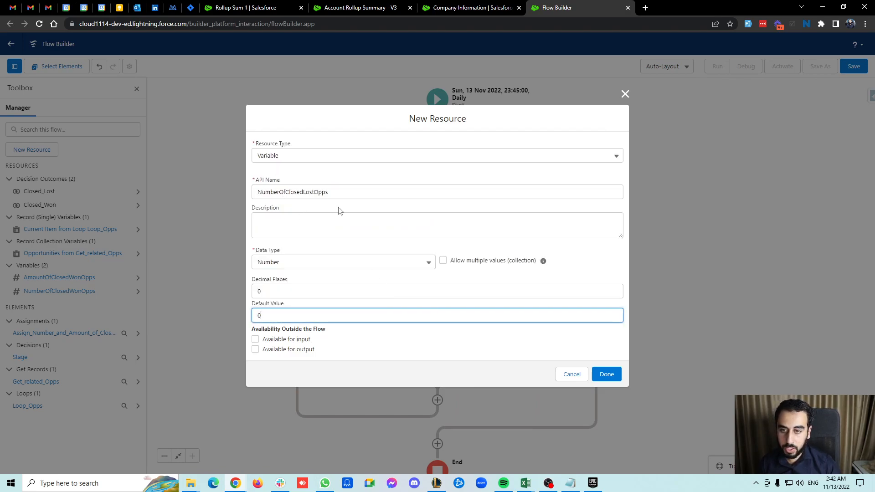
pyautogui.click(607, 374)
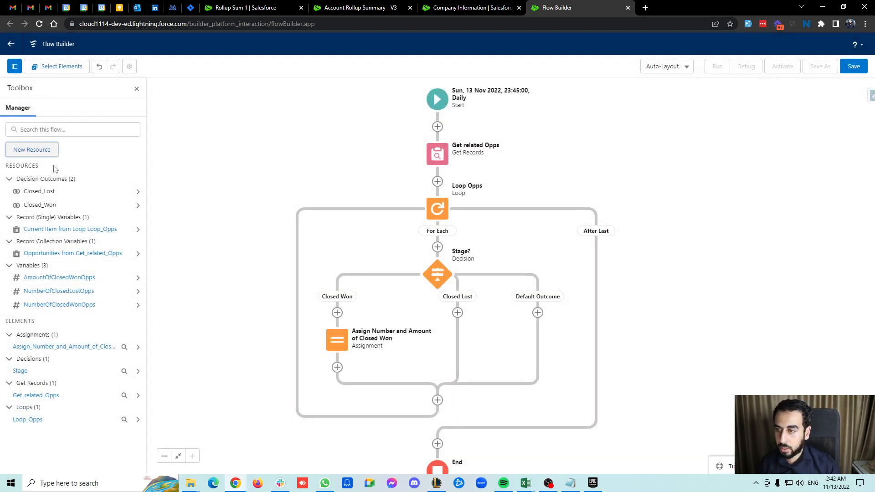
# Start a new variable resource named AmountOfClosedLostOpps, adapted from the copied NumberOfClosedLostOpps
pyautogui.click(49, 151)
pyautogui.click(297, 240)
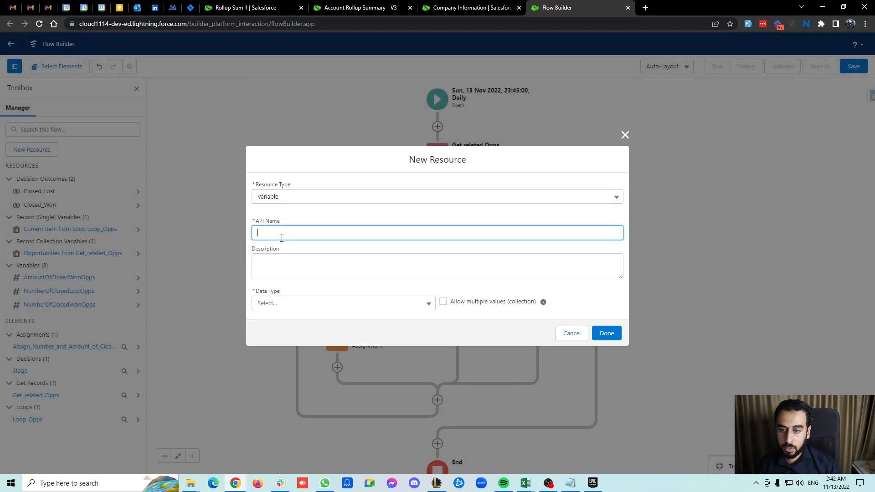
pyautogui.press('super+v')
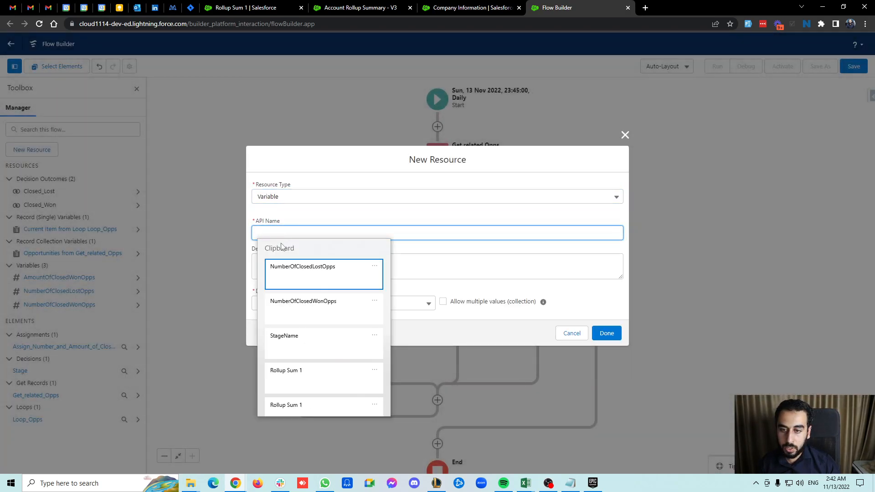
pyautogui.click(336, 265)
pyautogui.doubleClick(280, 233)
pyautogui.press('super+c')
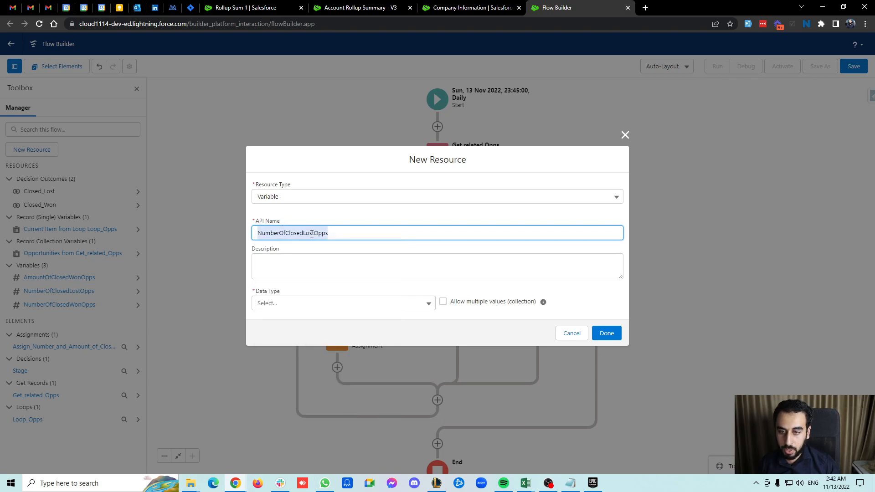
pyautogui.press('BackSpace')
pyautogui.press('super+v')
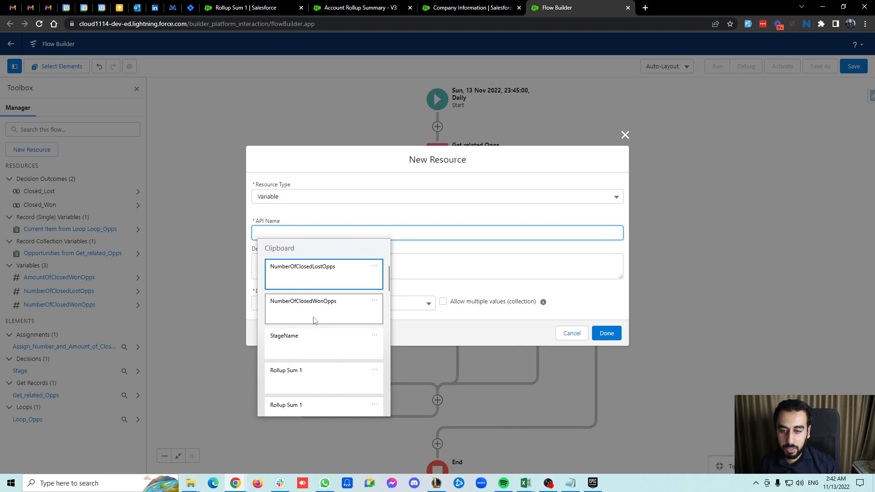
pyautogui.click(343, 272)
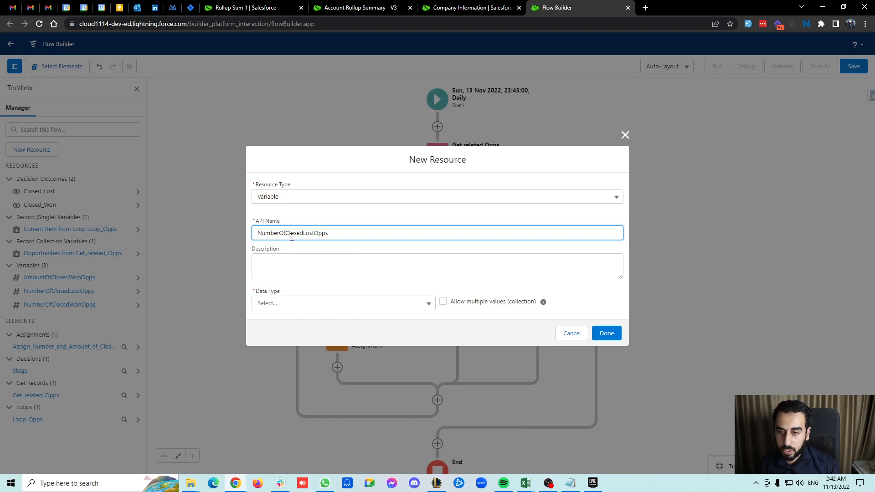
pyautogui.moveTo(280, 232); pyautogui.dragTo(250, 233)
pyautogui.write('Amount')
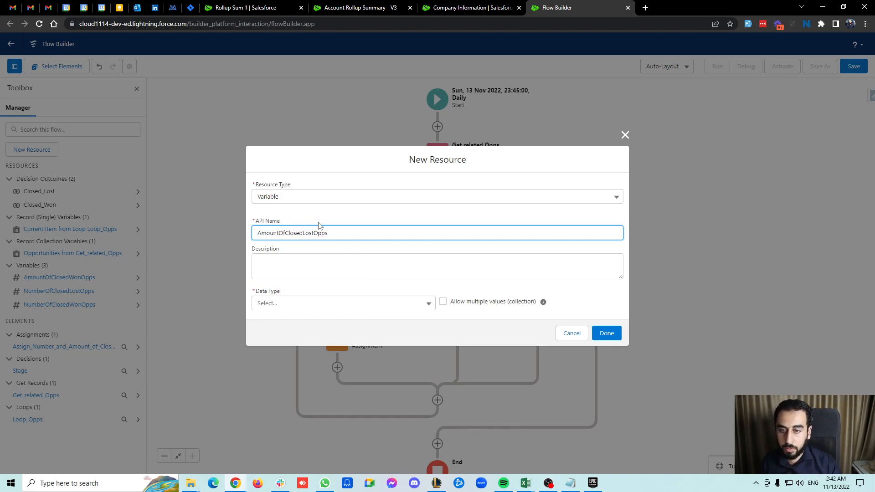
# Make AmountOfClosedLostOpps a Number with 0 decimal places and default value 0, and finish the variable
pyautogui.click(314, 304)
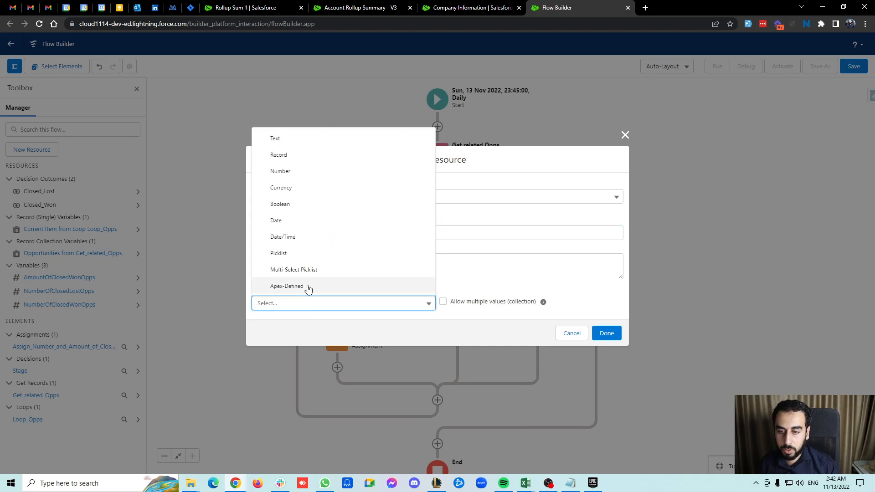
pyautogui.click(285, 177)
pyautogui.doubleClick(259, 292)
pyautogui.write('0')
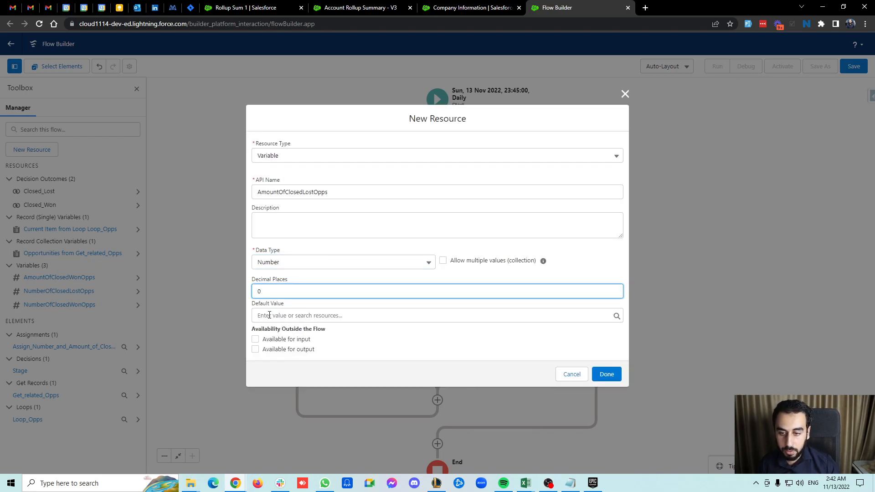
pyautogui.click(269, 316)
pyautogui.write('0')
pyautogui.click(605, 373)
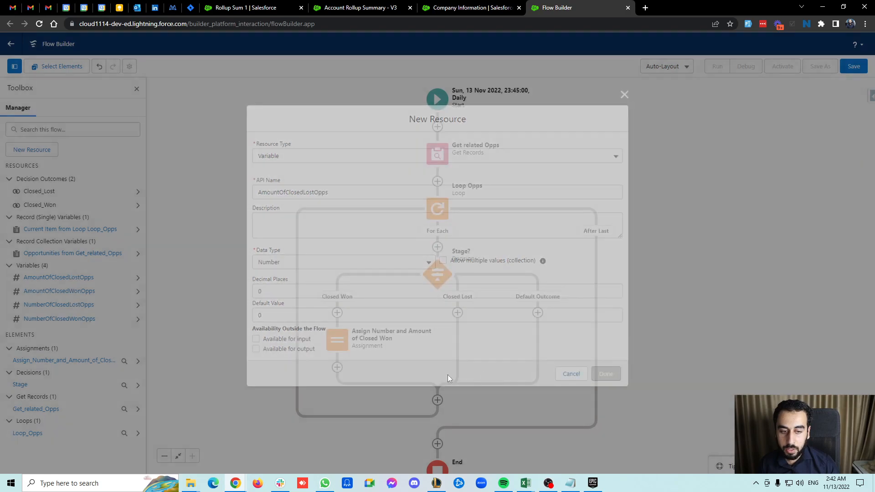
# Copy the Assign Number and Amount of Closed Won element and paste it on the Closed Lost path
pyautogui.moveTo(308, 337); pyautogui.dragTo(273, 297)
pyautogui.click(299, 299)
pyautogui.click(271, 343)
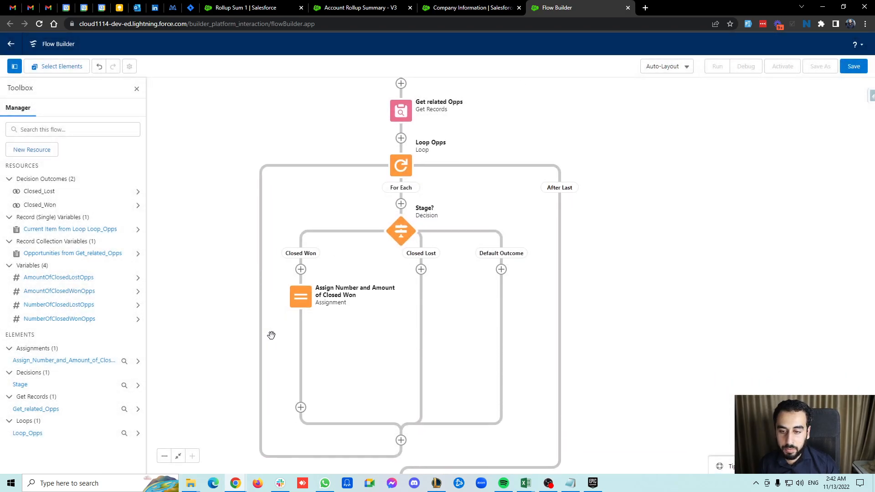
pyautogui.click(306, 299)
pyautogui.click(265, 345)
pyautogui.click(421, 269)
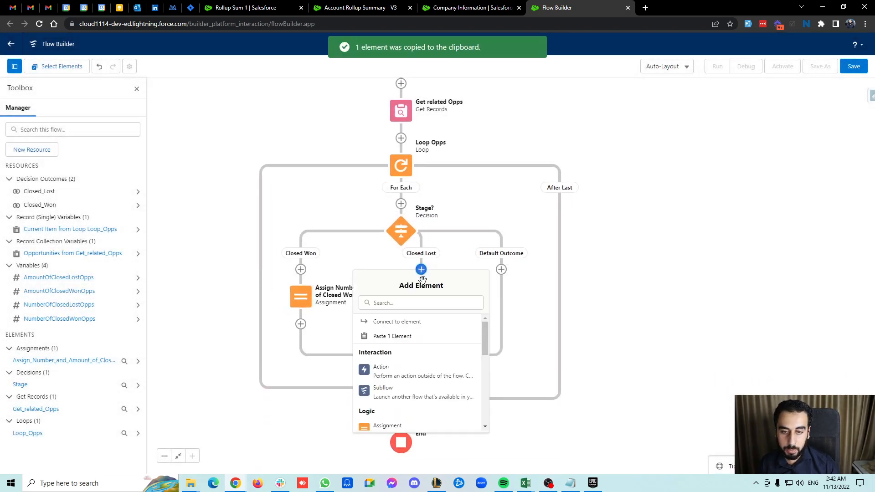
pyautogui.click(392, 336)
# Rename the pasted assignment as Assign Number and Amount of Closed Lost, with API name Assign_Number_and_Amount_of_Closed_Lost
pyautogui.click(401, 297)
pyautogui.click(399, 396)
pyautogui.click(537, 188)
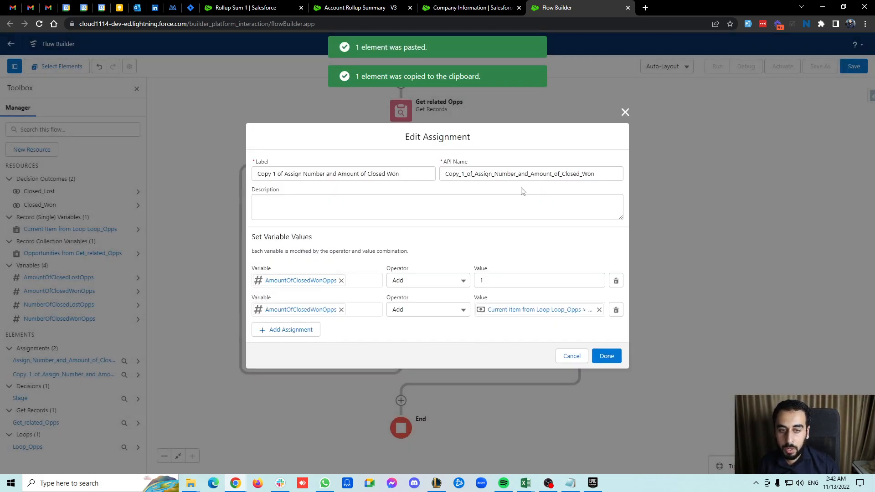
pyautogui.click(331, 176)
pyautogui.moveTo(287, 176); pyautogui.dragTo(219, 184)
pyautogui.press('BackSpace')
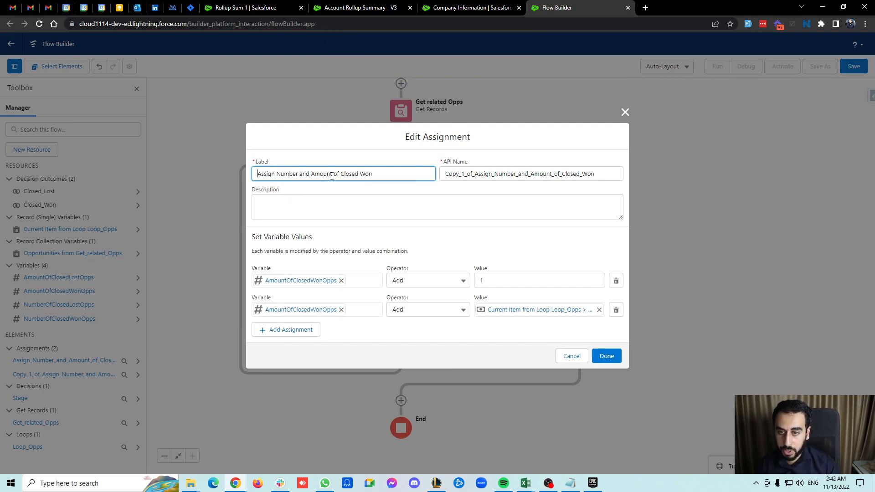
pyautogui.moveTo(363, 174); pyautogui.dragTo(398, 174)
pyautogui.write('Lost')
pyautogui.doubleClick(492, 174)
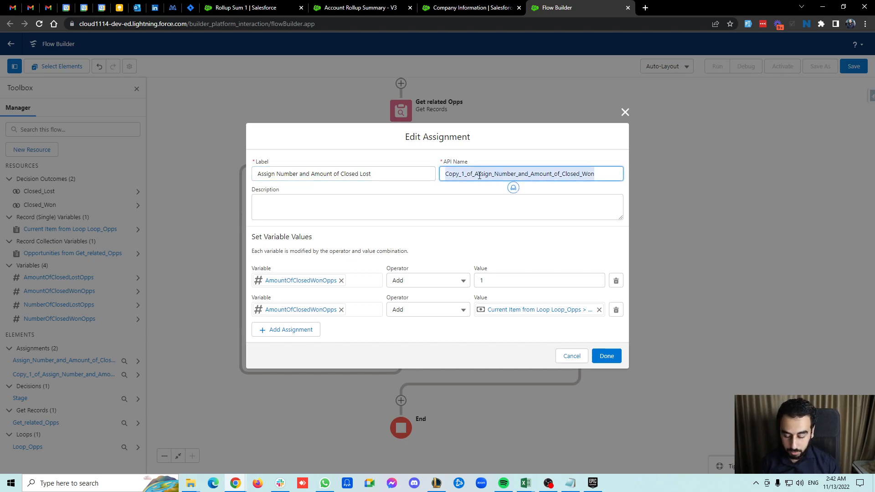
pyautogui.press('BackSpace')
pyautogui.click(381, 172)
pyautogui.click(387, 186)
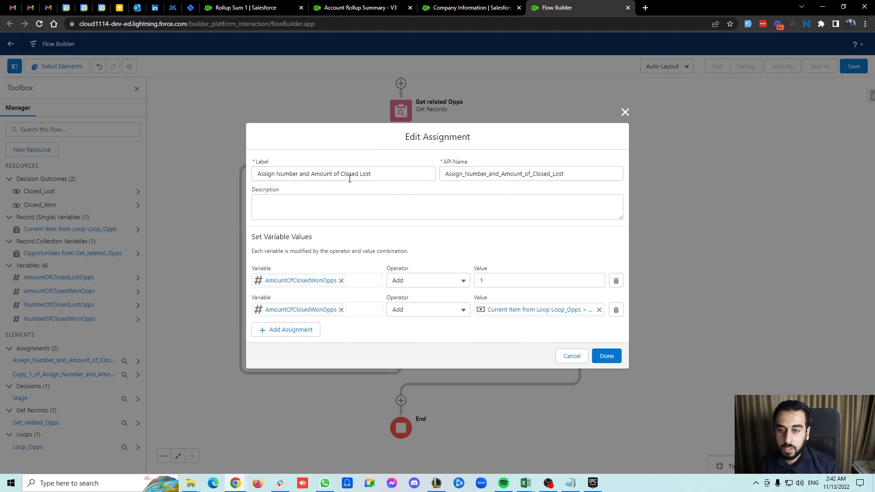
# Set the variable in the Closed Lost assignment's first row to AmountOfClosedLostOpps
pyautogui.click(306, 282)
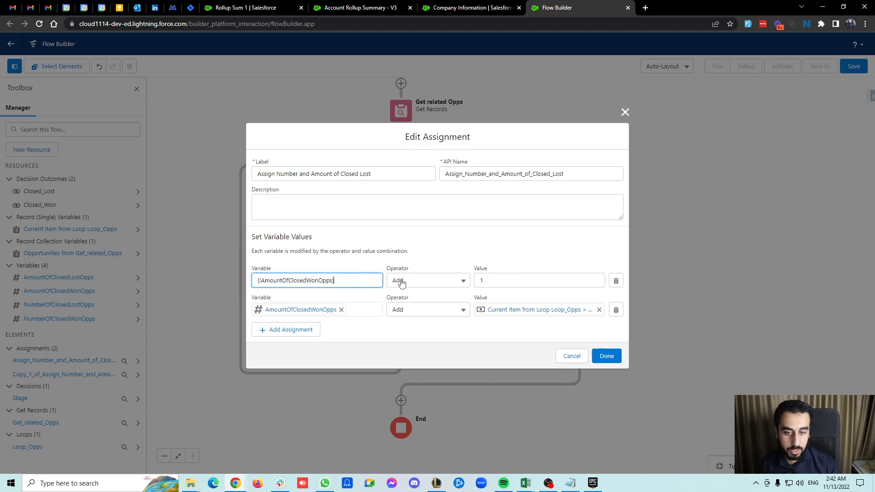
pyautogui.moveTo(308, 281); pyautogui.dragTo(314, 281)
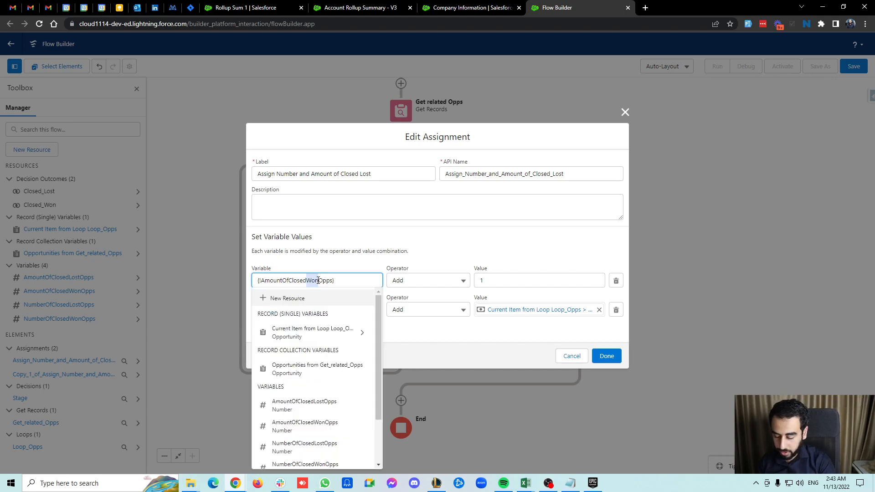
pyautogui.write('Lost')
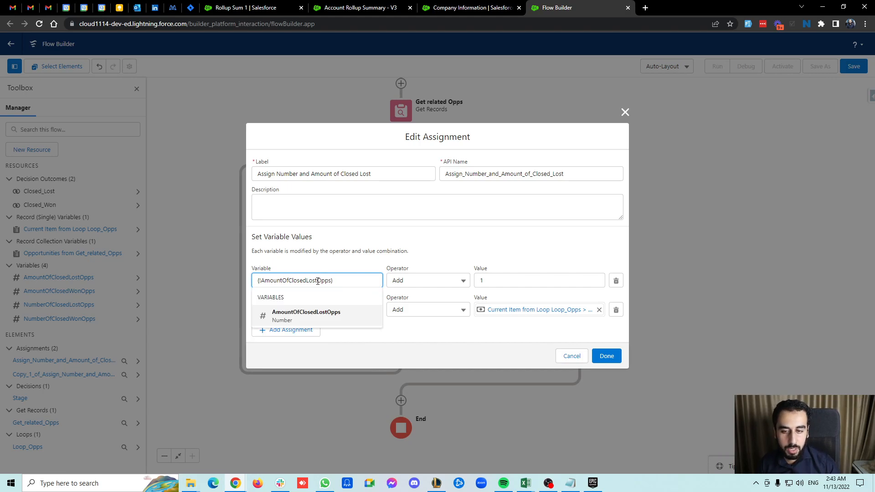
pyautogui.click(344, 249)
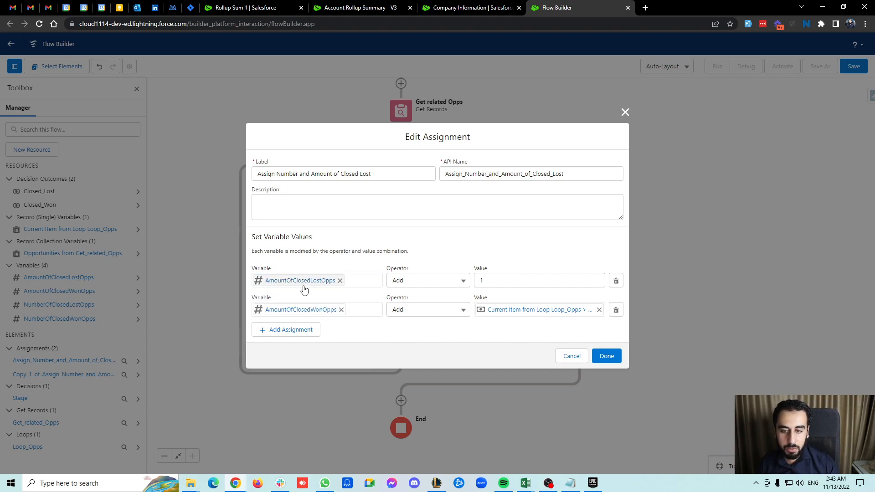
# Set the variable in the Closed Lost assignment's second row to AmountOfClosedLostOpps
pyautogui.click(315, 314)
pyautogui.moveTo(321, 310); pyautogui.dragTo(307, 310)
pyautogui.write('Lost')
pyautogui.click(310, 345)
pyautogui.click(350, 296)
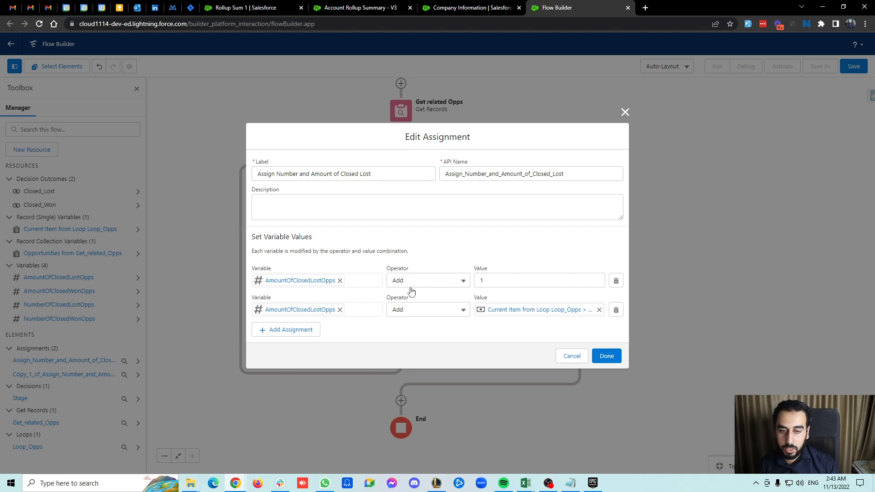
# Replace the variable in the Closed Lost assignment's first row with NumberOfClosedLostOpps, and finish the assignment
pyautogui.click(340, 281)
pyautogui.click(321, 282)
pyautogui.write('n')
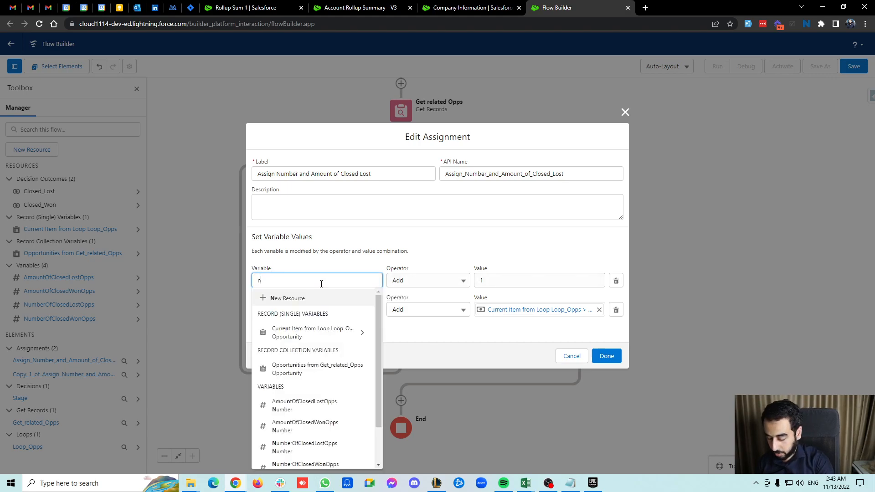
pyautogui.write('umber')
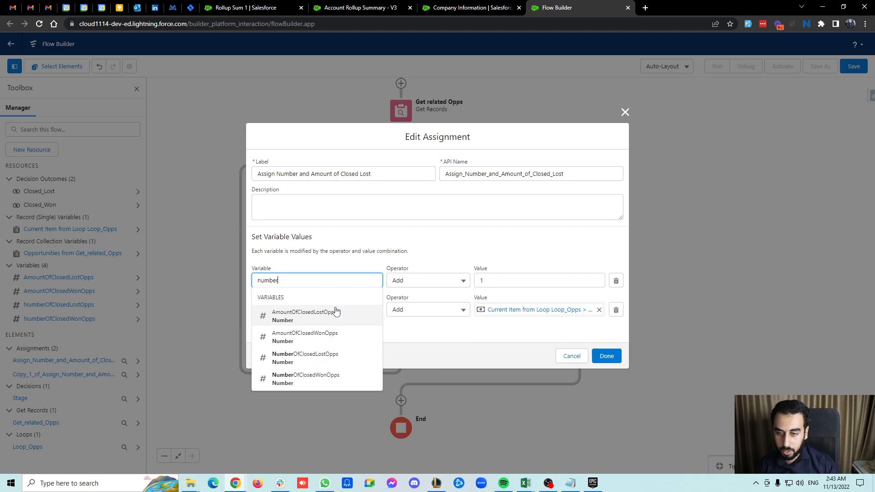
pyautogui.click(332, 360)
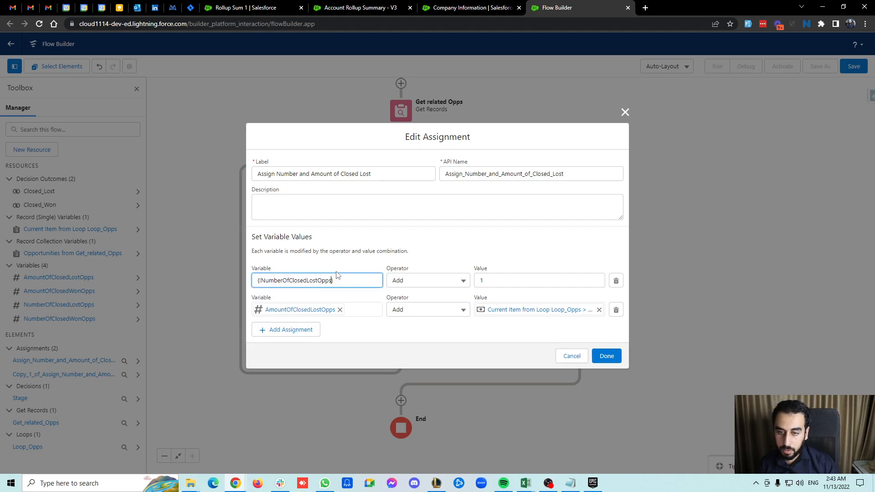
pyautogui.click(319, 264)
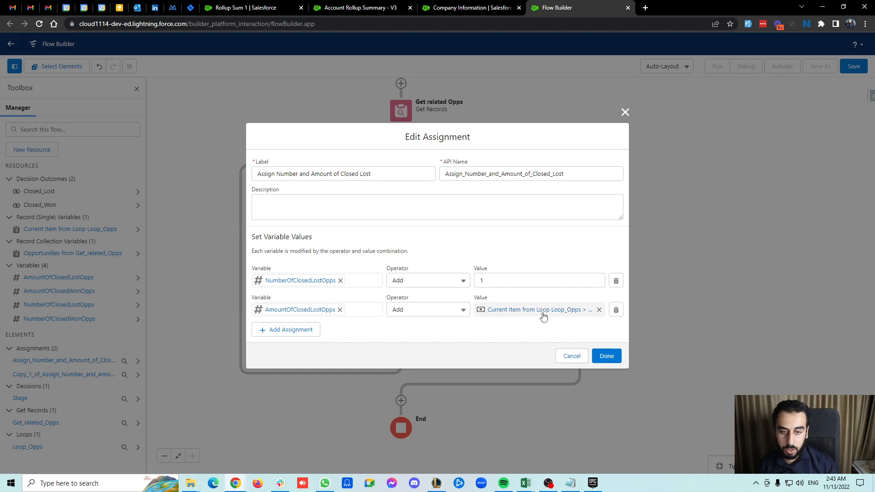
pyautogui.click(606, 356)
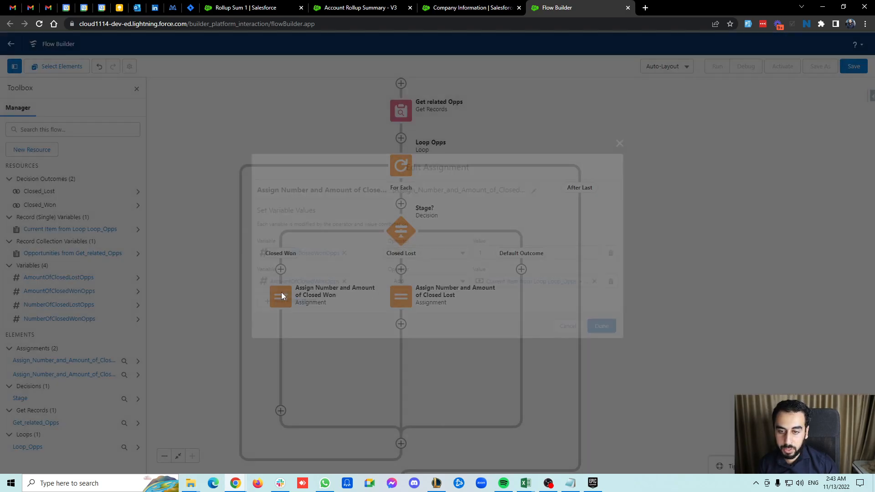
# Replace the variable in the Closed Won assignment's first row with NumberOfClosedWonOpps, finish it, and recheck its rows
pyautogui.doubleClick(281, 296)
pyautogui.click(341, 253)
pyautogui.write('number')
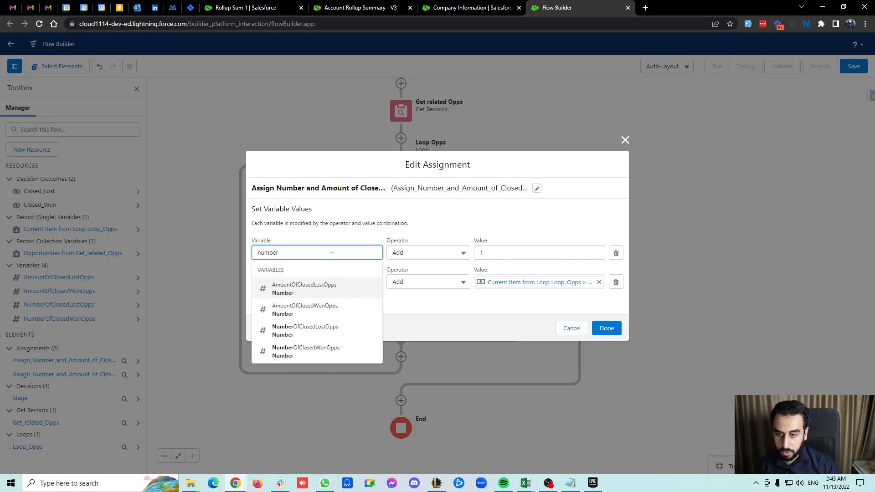
pyautogui.click(347, 351)
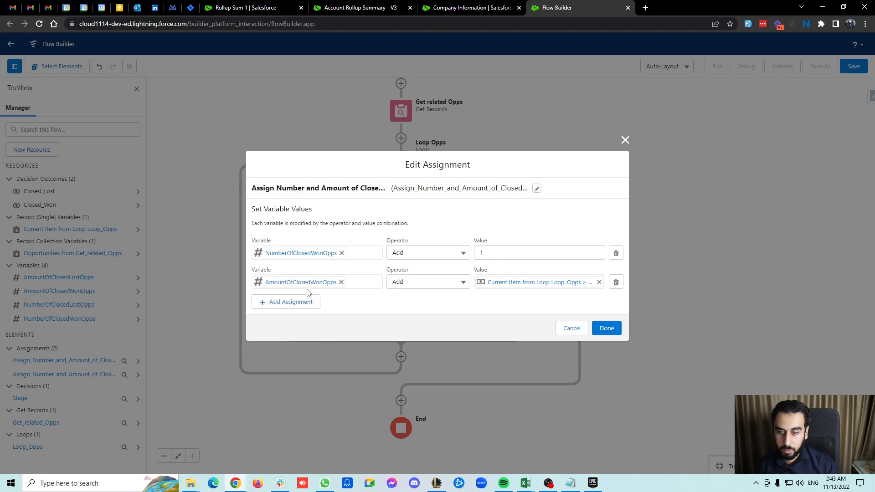
pyautogui.click(606, 328)
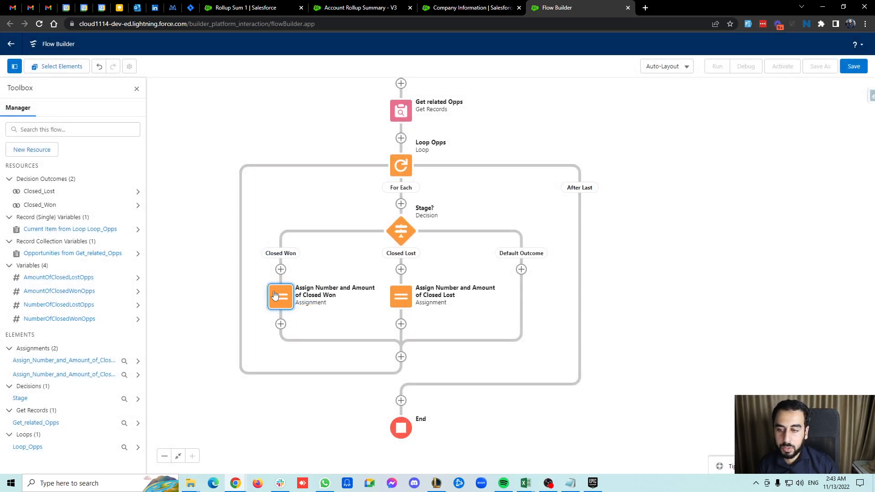
pyautogui.doubleClick(275, 295)
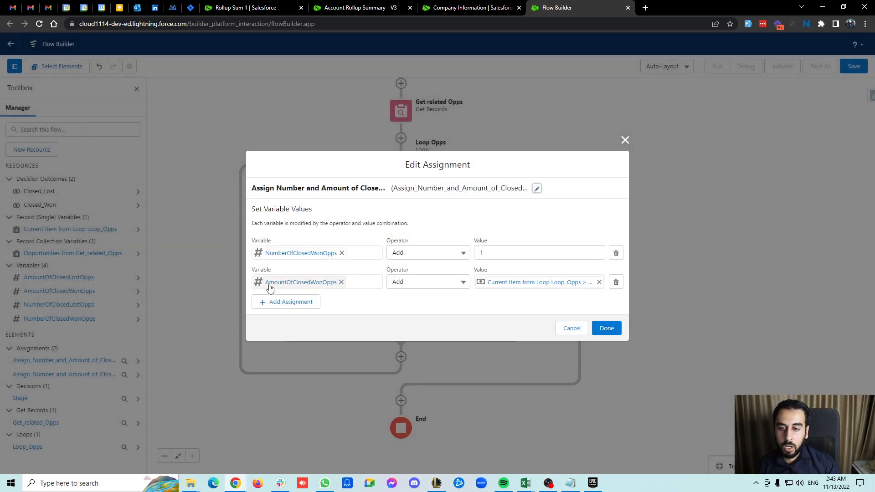
pyautogui.click(607, 329)
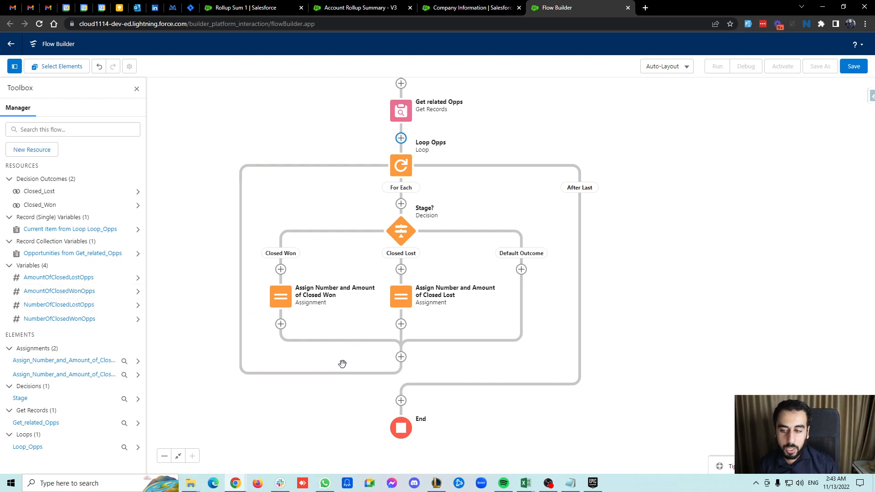
# Add an Update Records element between the loop's After Last path and End, labelled Update Account
pyautogui.moveTo(330, 370); pyautogui.dragTo(279, 338)
pyautogui.moveTo(308, 312); pyautogui.dragTo(330, 382)
pyautogui.moveTo(360, 346); pyautogui.dragTo(349, 287)
pyautogui.click(363, 382)
pyautogui.moveTo(434, 408); pyautogui.dragTo(436, 339)
pyautogui.click(364, 311)
pyautogui.scroll(-5, 356, 405)
pyautogui.click(336, 416)
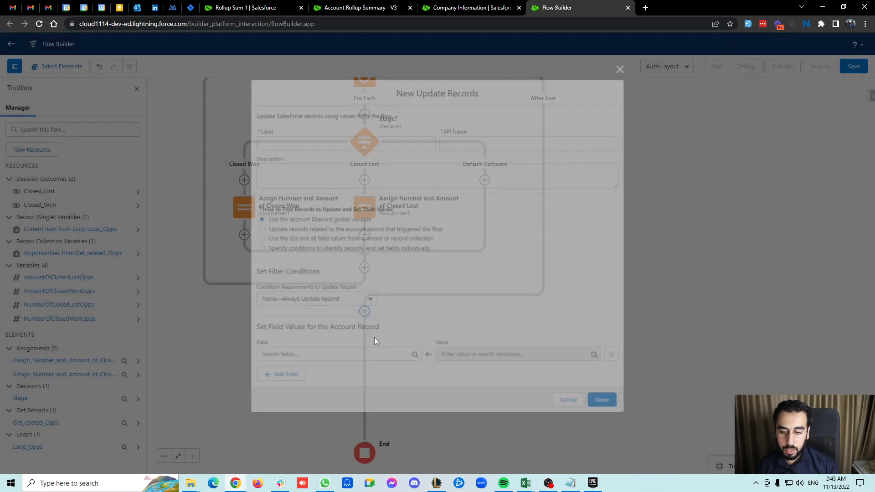
pyautogui.write('Update A')
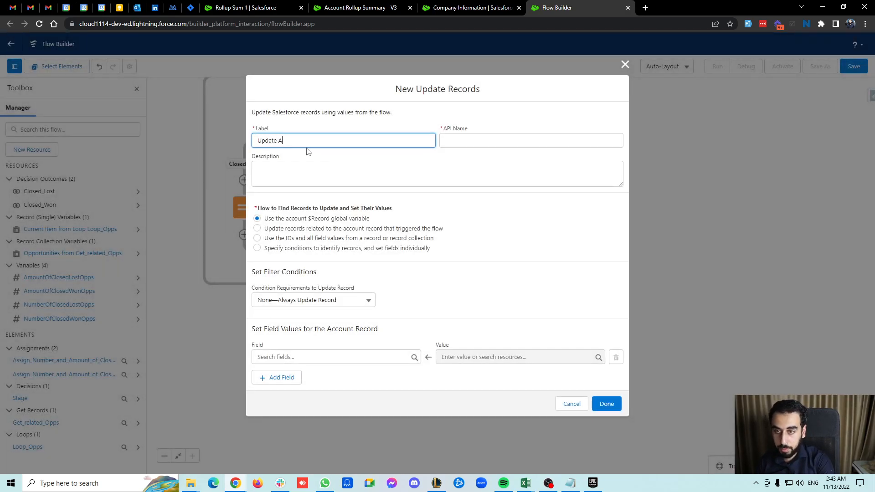
pyautogui.write('ccount')
pyautogui.click(333, 157)
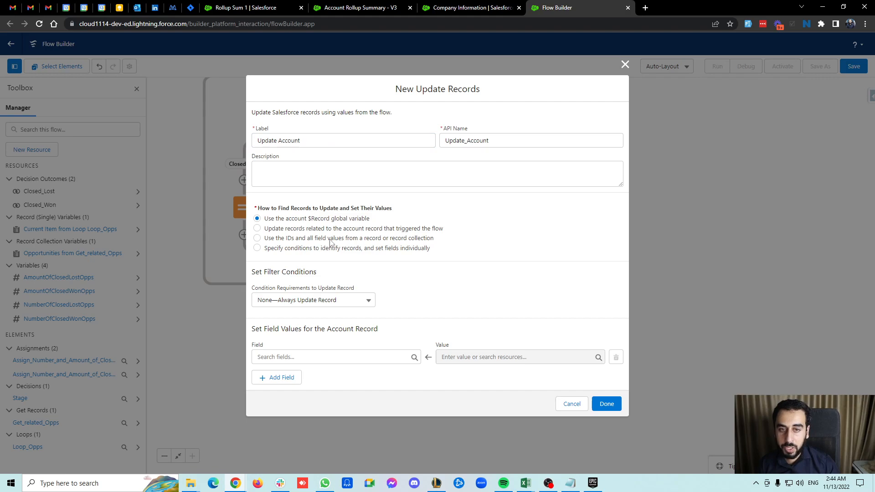
# Set the account's Number_of_Closed_Won_Opportunities__c field to the NumberOfClosedWonOpps variable in the Update Account element
pyautogui.moveTo(310, 221); pyautogui.dragTo(330, 224)
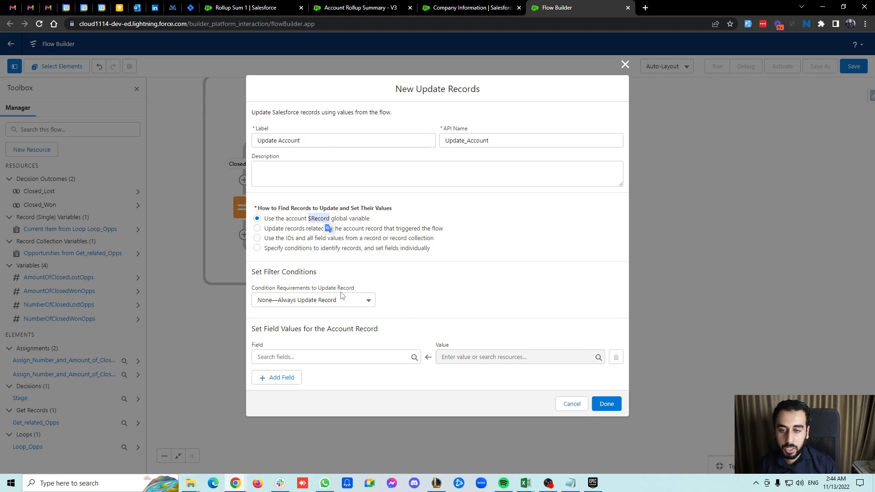
pyautogui.click(324, 356)
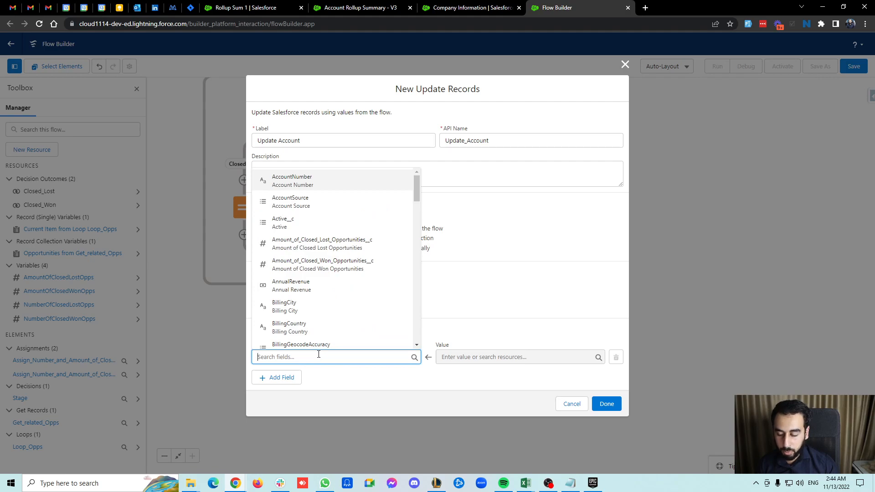
pyautogui.write('number')
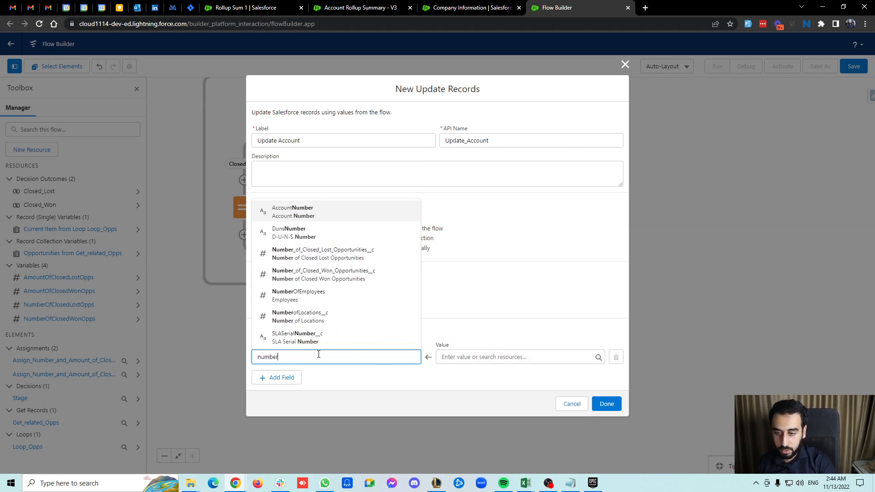
pyautogui.write(' of ')
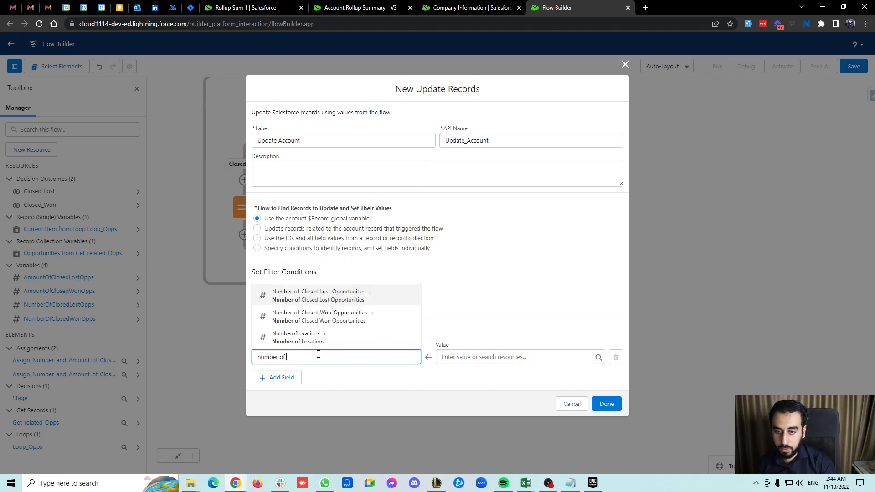
pyautogui.write('closed')
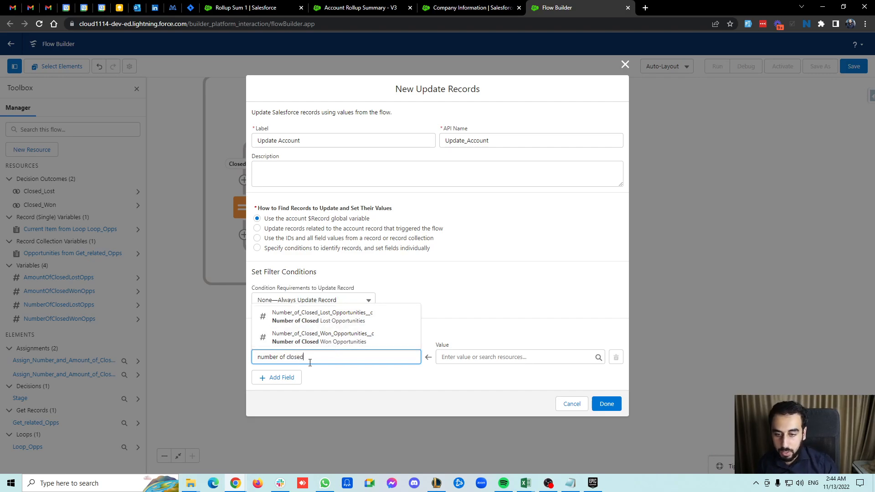
pyautogui.tripleClick(291, 356)
pyautogui.click(340, 338)
pyautogui.click(455, 358)
pyautogui.write('won')
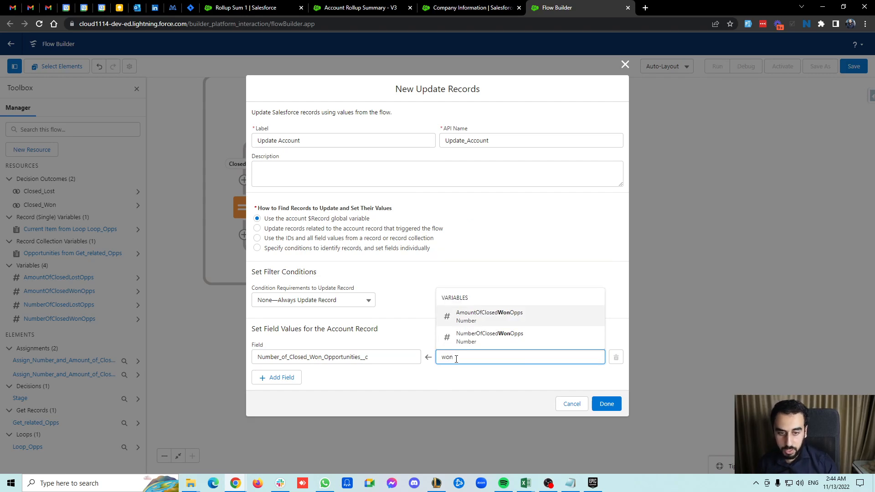
pyautogui.click(489, 337)
# Add a second field row that sets Number_of_Closed_Lost_Opportunities__c to the NumberOfClosedLostOpps variable
pyautogui.click(287, 378)
pyautogui.click(319, 371)
pyautogui.write('number of closed')
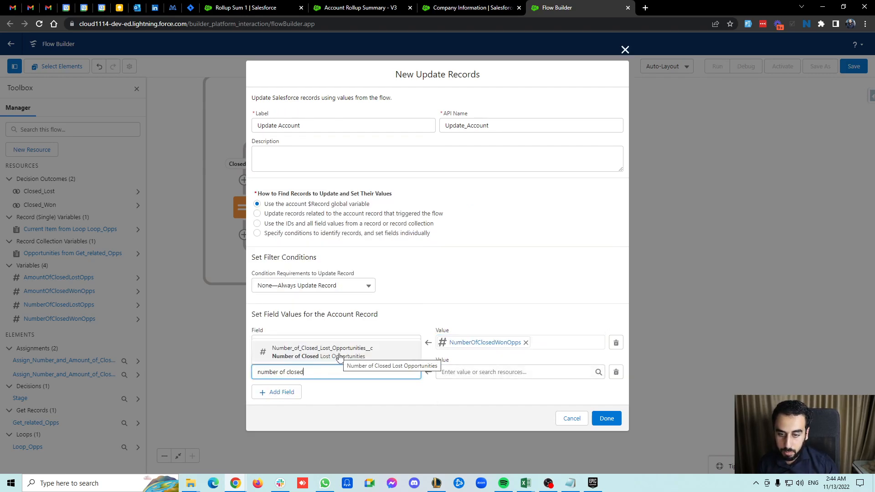
pyautogui.click(339, 357)
pyautogui.click(468, 372)
pyautogui.write('lost')
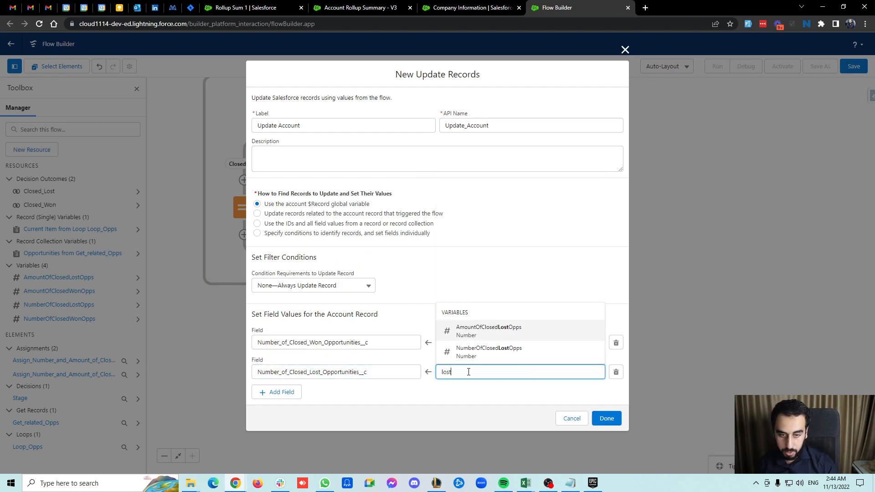
pyautogui.click(478, 360)
# Add a third field row that sets Amount_of_Closed_Won_Opportunities__c to the AmountOfClosedWonOpps variable
pyautogui.click(281, 391)
pyautogui.click(311, 379)
pyautogui.write('amount')
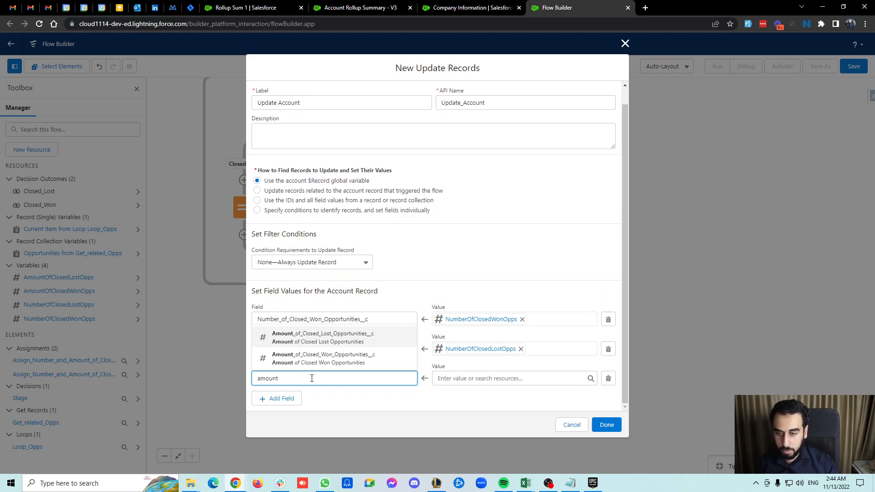
pyautogui.click(322, 364)
pyautogui.click(466, 377)
pyautogui.write('amount')
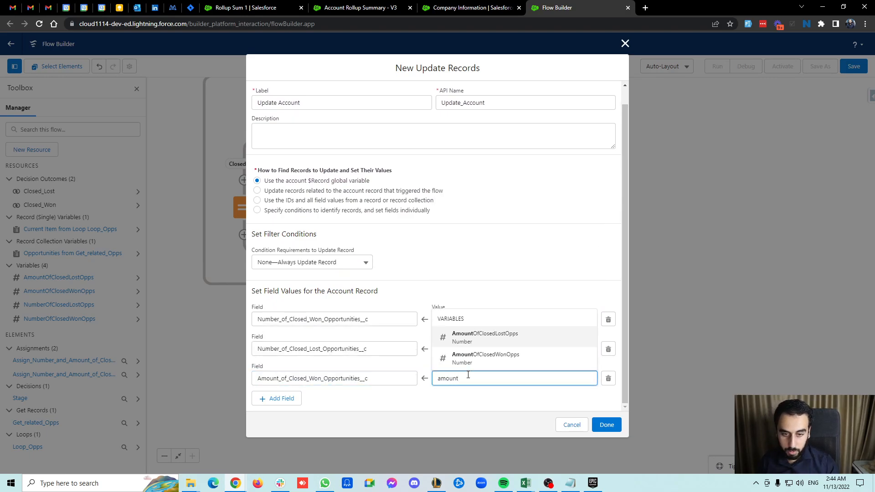
pyautogui.click(497, 359)
# Add a fourth field row that sets Amount_of_Closed_Lost_Opportunities__c to AmountOfClosedLostOpps, and finish the Update Account element
pyautogui.click(296, 399)
pyautogui.scroll(-1, 317, 388)
pyautogui.click(317, 377)
pyautogui.write('amount')
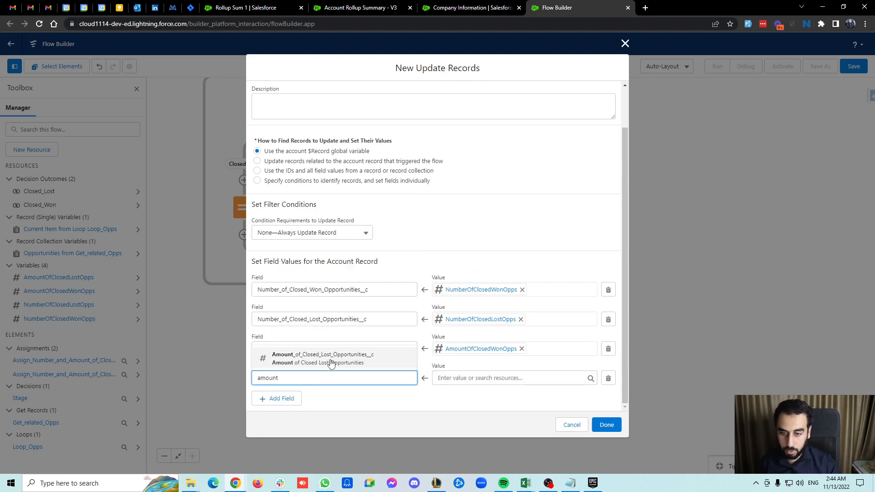
pyautogui.click(331, 363)
pyautogui.click(478, 377)
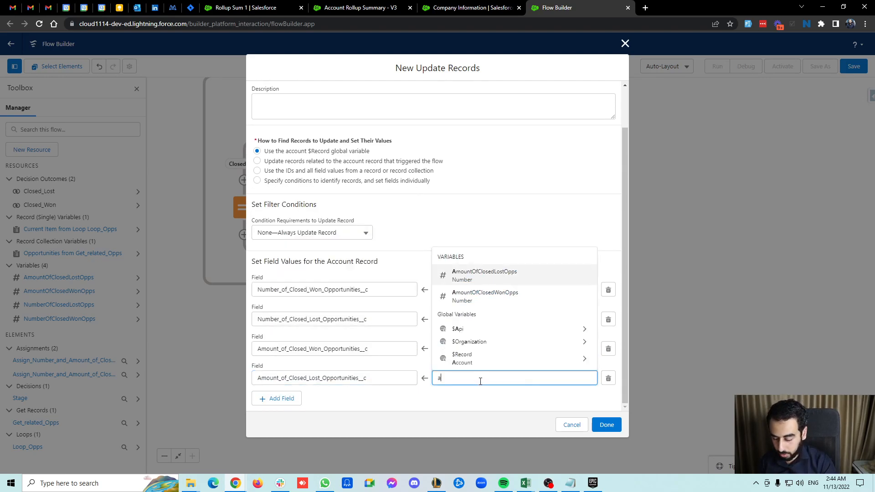
pyautogui.write('amount')
pyautogui.click(501, 338)
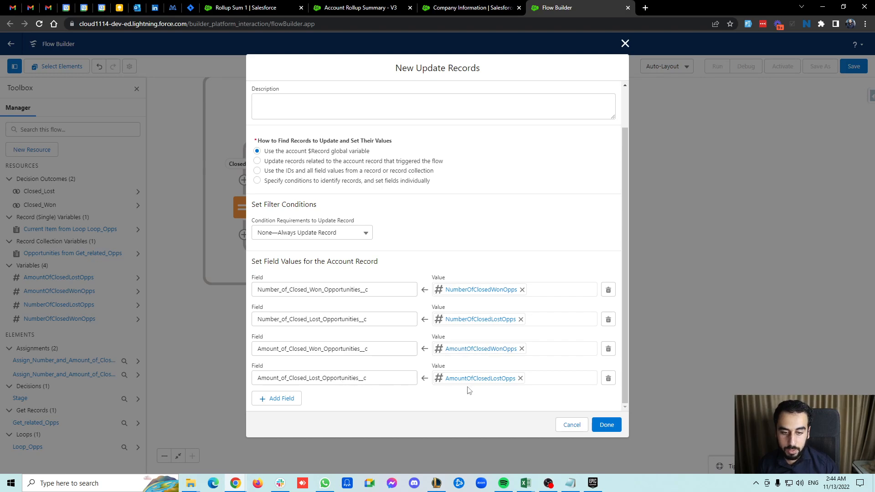
pyautogui.click(607, 425)
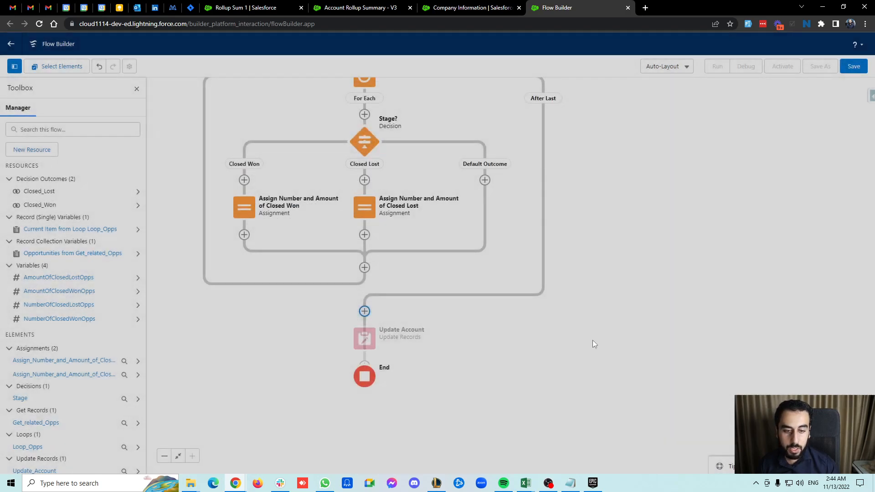
# Save the new flow with the label Rollup Summary Demo
pyautogui.click(852, 67)
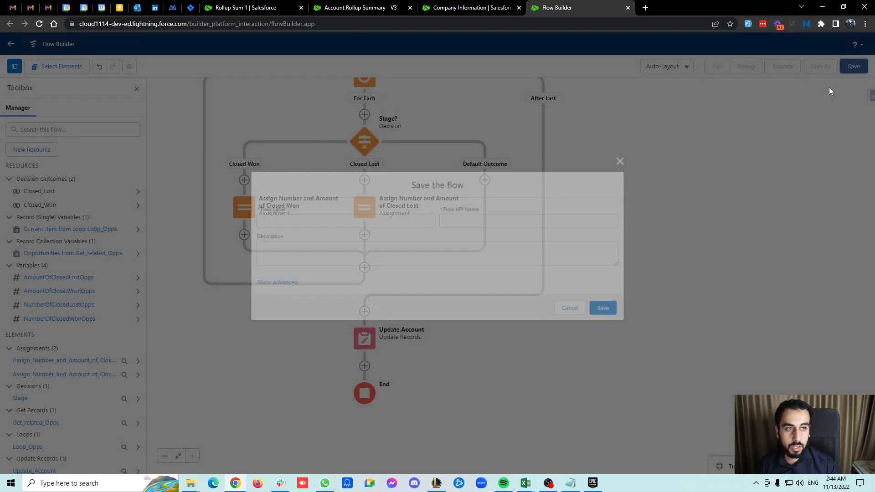
pyautogui.click(394, 221)
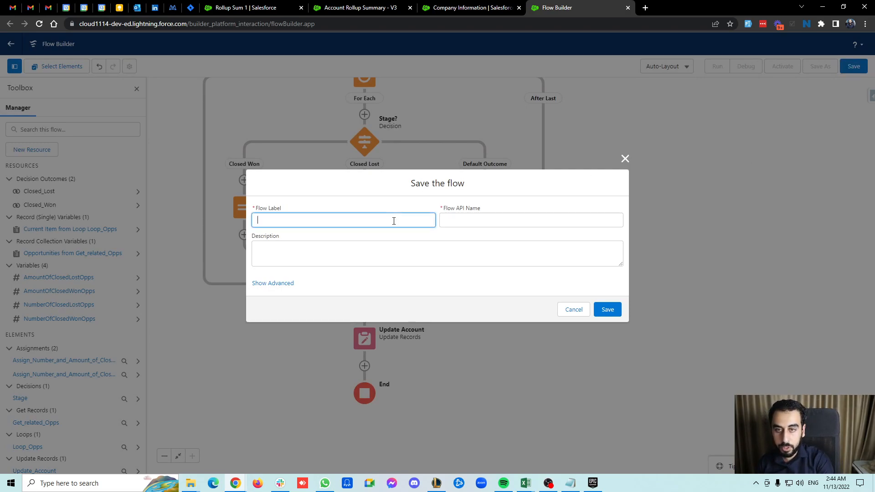
pyautogui.write('Upd')
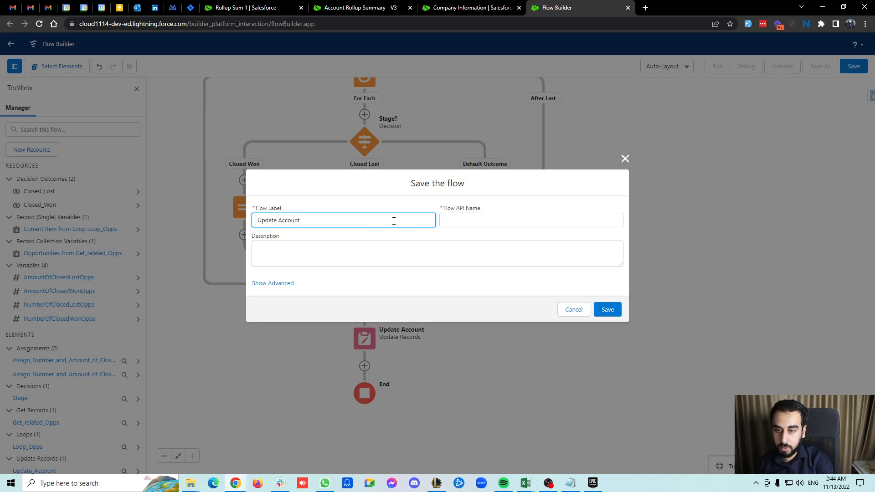
pyautogui.write('ate Account')
pyautogui.hotkey('ctrl', 'a')
pyautogui.write('Rol')
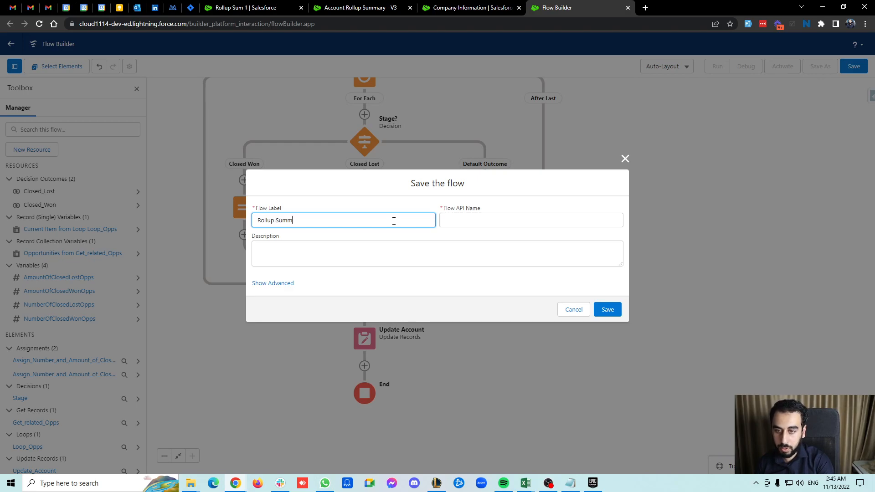
pyautogui.write('lup Summary Demo')
pyautogui.click(396, 201)
pyautogui.click(607, 309)
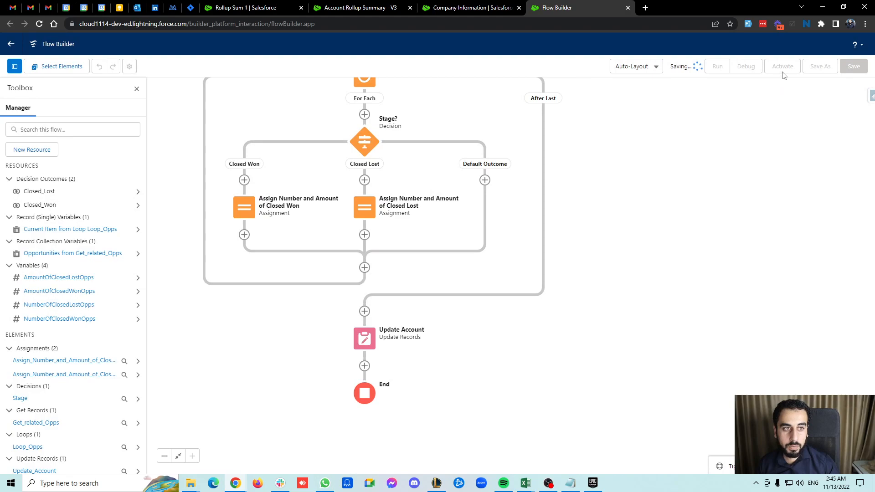
# Deactivate version 3 of the existing Account Rollup Summary flow
pyautogui.click(514, 6)
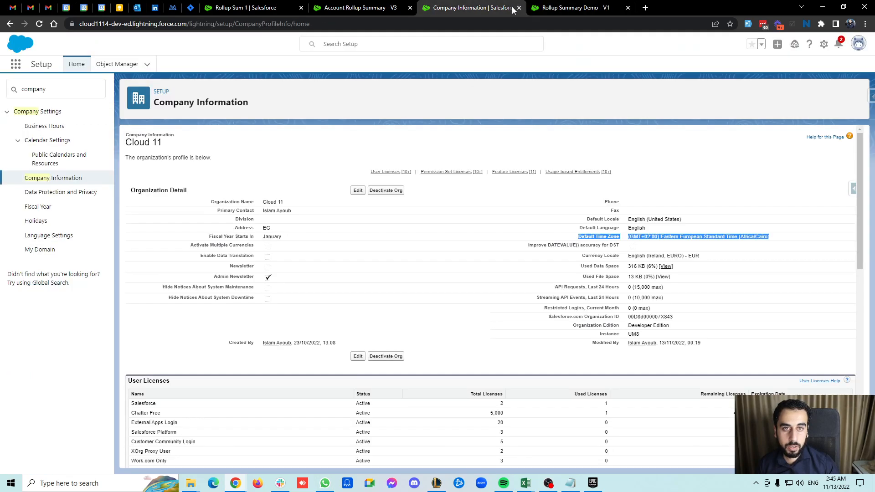
pyautogui.click(360, 7)
pyautogui.click(778, 66)
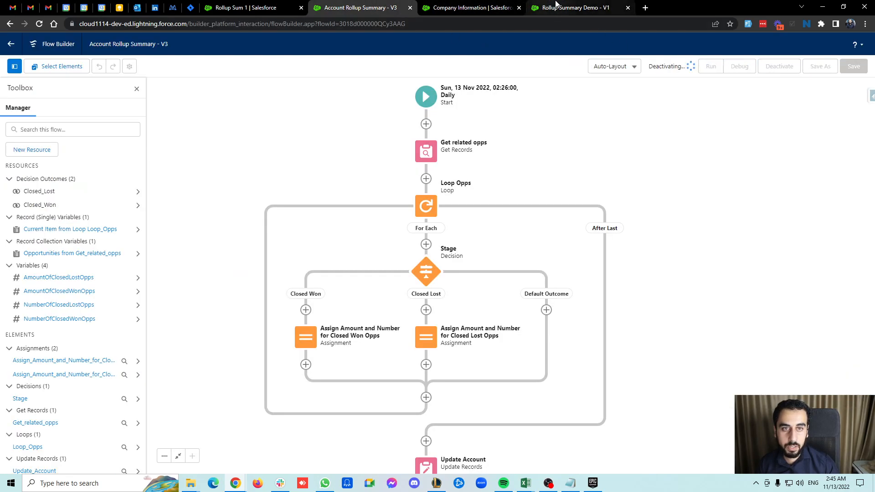
# Set the start time of the Rollup Summary Demo flow's daily schedule to 02:48
pyautogui.click(575, 6)
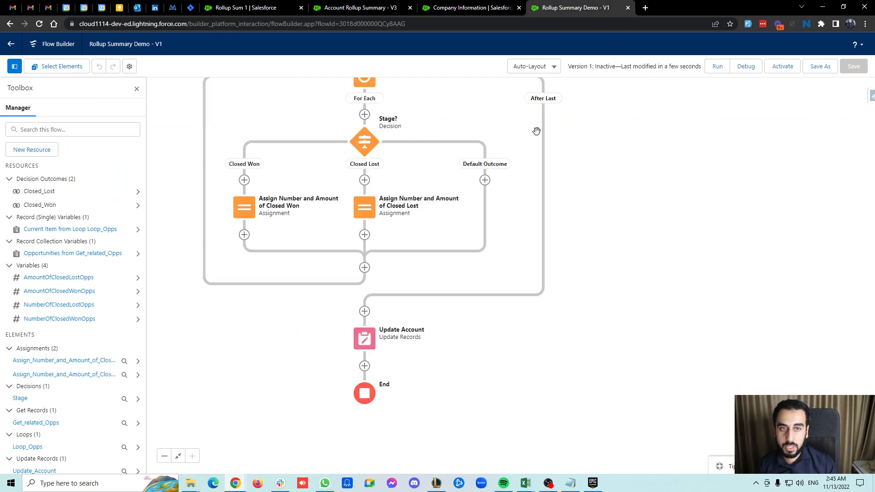
pyautogui.moveTo(615, 122); pyautogui.dragTo(615, 225)
pyautogui.moveTo(609, 99); pyautogui.dragTo(613, 196)
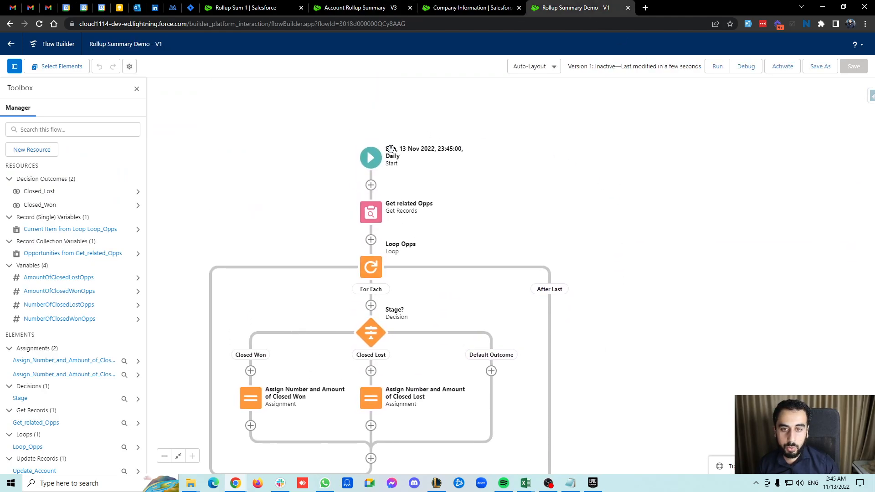
pyautogui.click(366, 163)
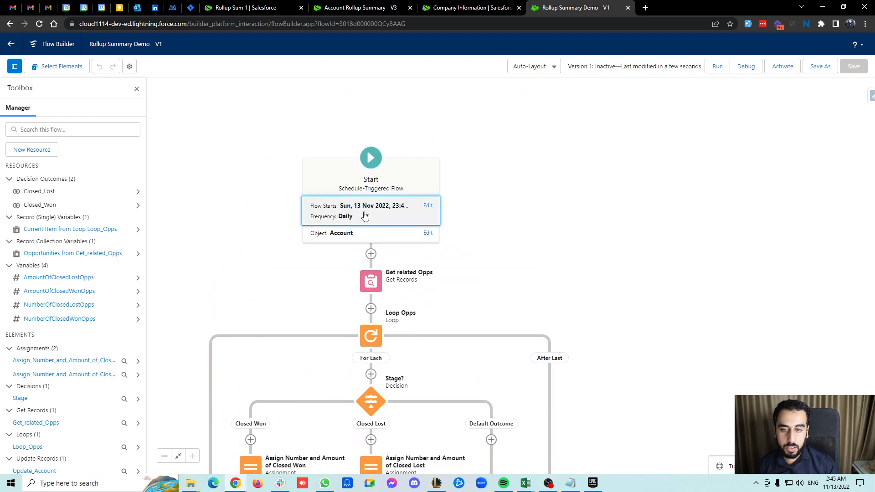
pyautogui.click(364, 214)
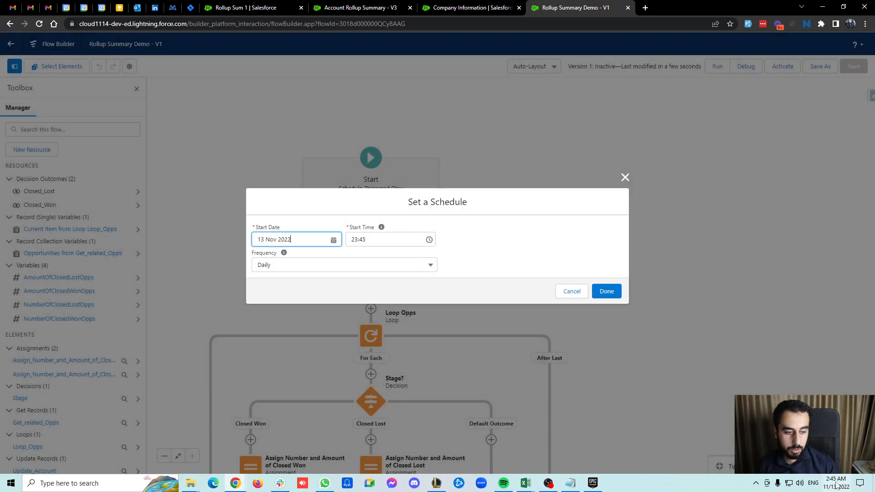
pyautogui.click(360, 240)
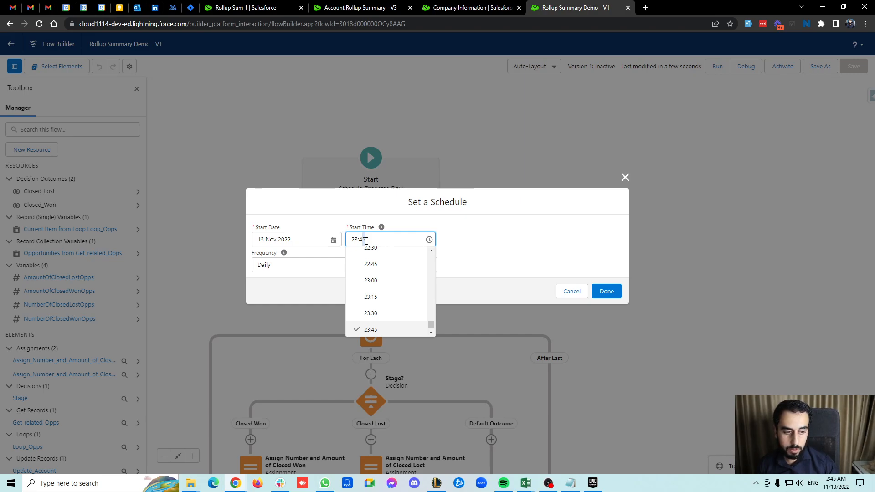
pyautogui.click(467, 240)
pyautogui.click(406, 239)
pyautogui.scroll(2, 396, 289)
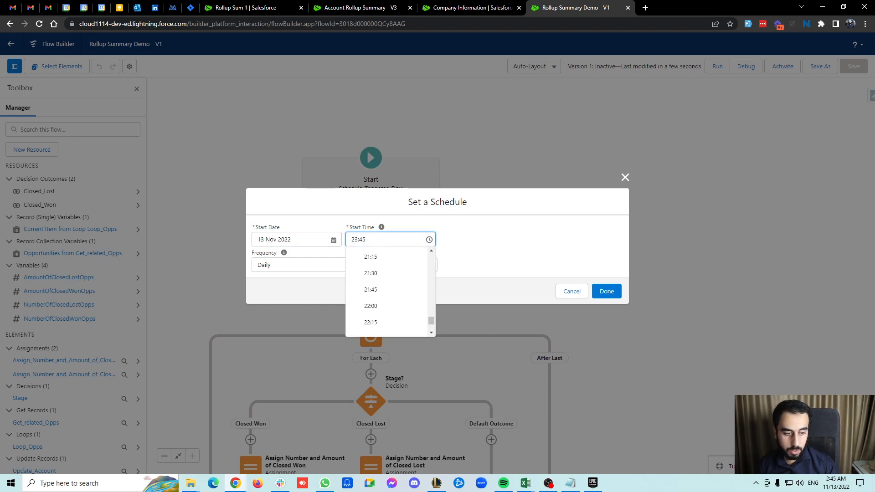
pyautogui.scroll(15, 387, 302)
pyautogui.moveTo(429, 283)
pyautogui.mouseDown()
pyautogui.moveTo(430, 255)
pyautogui.moveTo(431, 269)
pyautogui.mouseUp()
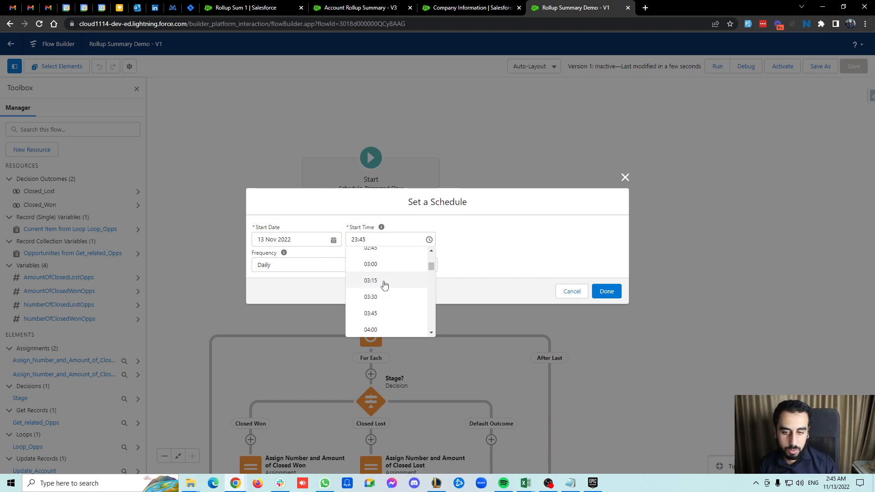
pyautogui.scroll(1, 385, 285)
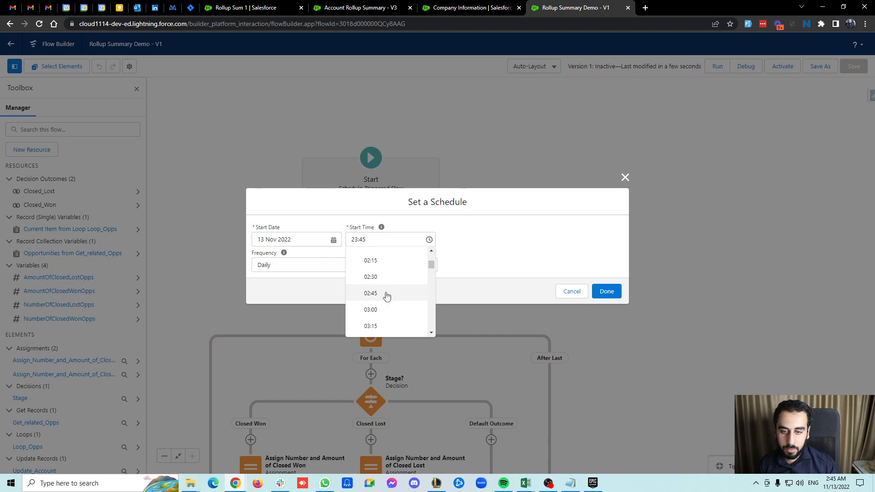
pyautogui.click(384, 291)
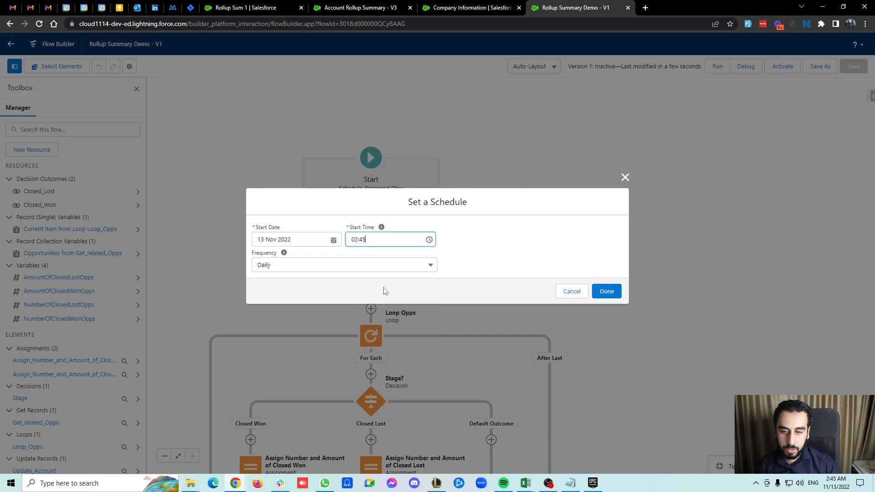
pyautogui.click(370, 240)
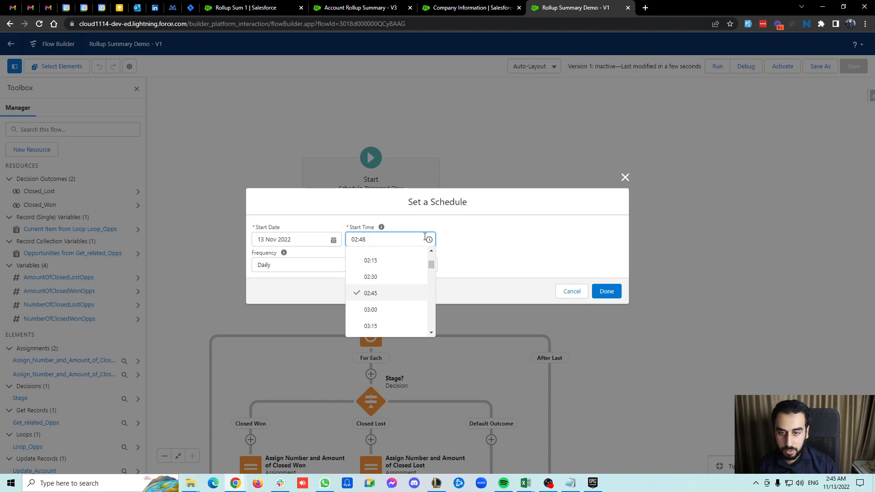
pyautogui.click(607, 291)
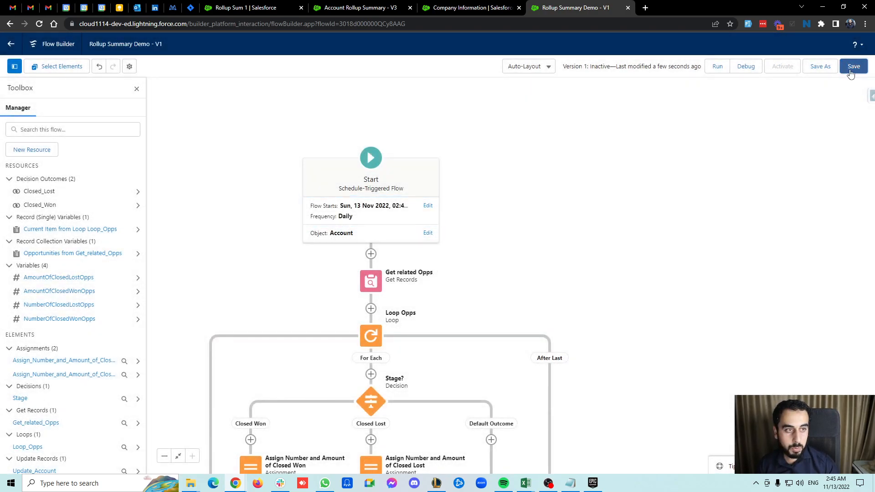
# Save the rescheduled Rollup Summary Demo flow and activate it
pyautogui.click(850, 71)
pyautogui.click(783, 69)
# Close the Company Information and Account Rollup Summary browser tabs, and open the Accounts page in the Sales app
pyautogui.click(465, 4)
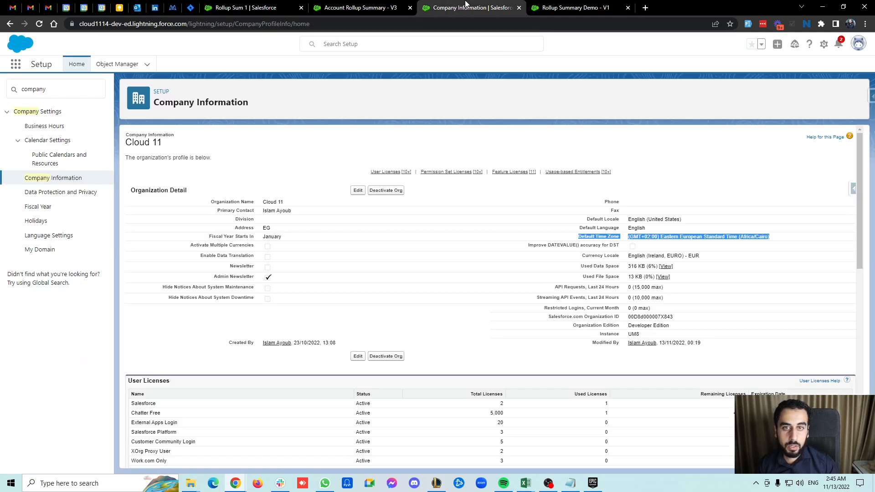
pyautogui.click(518, 7)
pyautogui.click(363, 4)
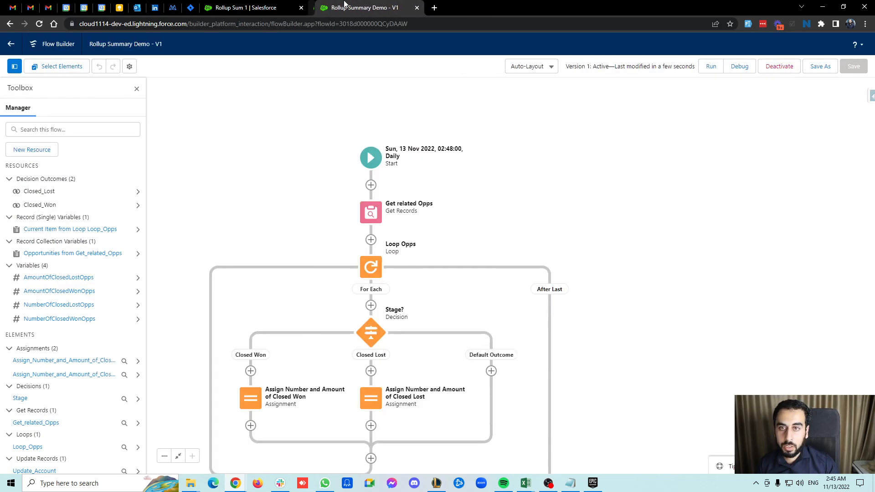
pyautogui.click(409, 8)
pyautogui.click(270, 64)
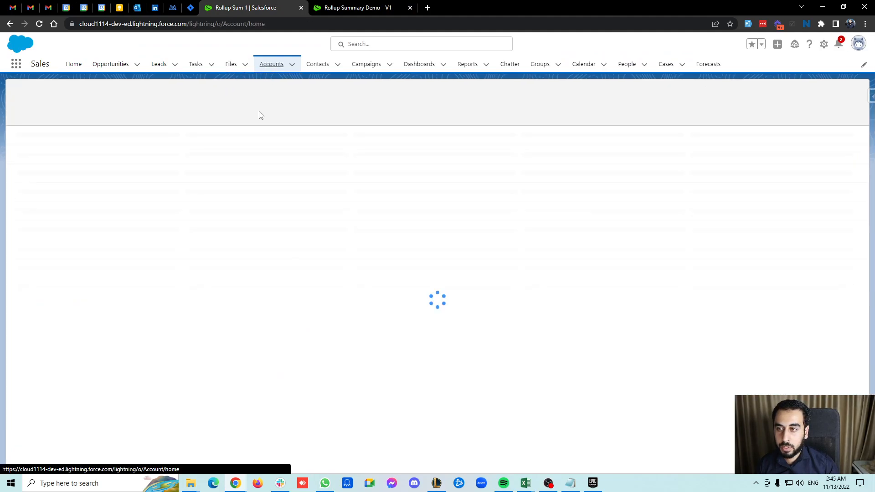
# Create a new account named Test Rollup 1, copying its name for reuse before saving
pyautogui.click(765, 100)
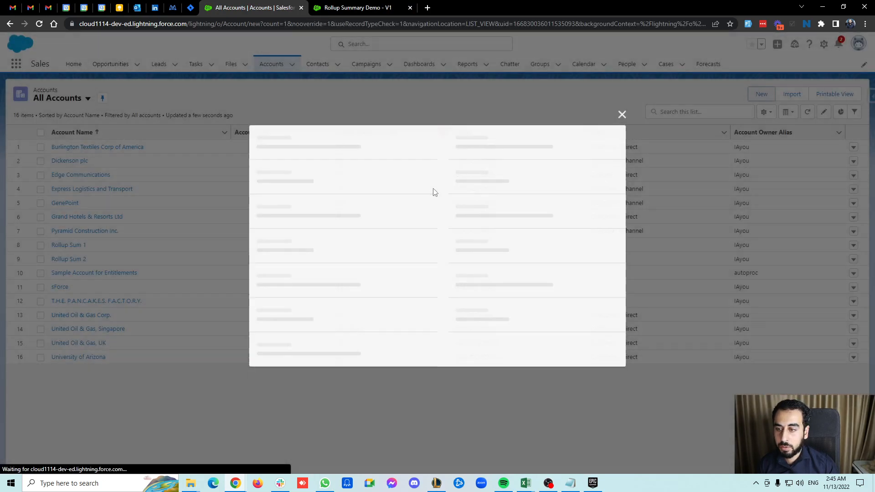
pyautogui.click(313, 232)
pyautogui.write('Test Rollup 1')
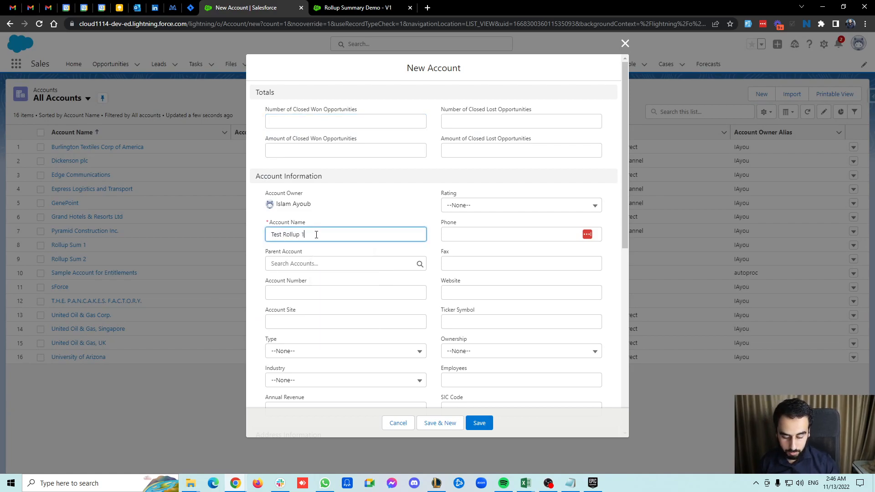
pyautogui.moveTo(315, 235); pyautogui.dragTo(264, 235)
pyautogui.hotkey('ctrl', 'c')
pyautogui.click(478, 423)
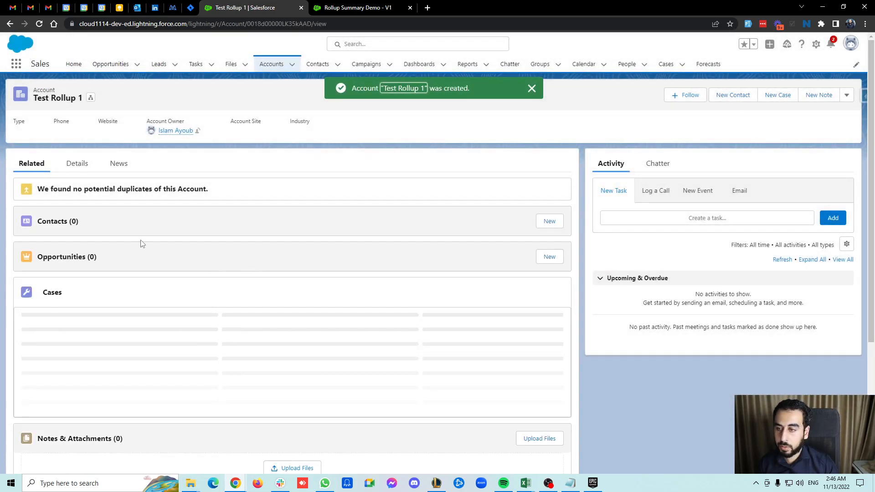
# Add an opportunity named sdf to the Test Rollup 1 account with amount 500, close date 01/11/2022 and stage Closed Won
pyautogui.click(550, 257)
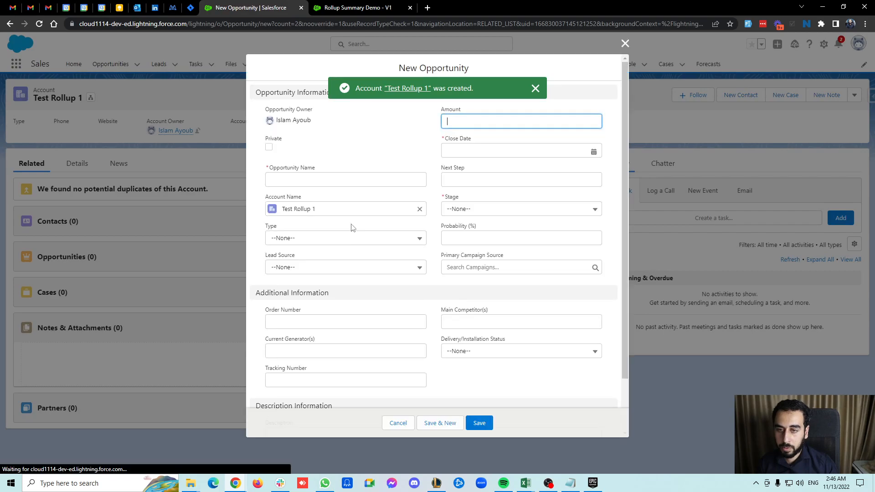
pyautogui.click(319, 178)
pyautogui.write('sdf')
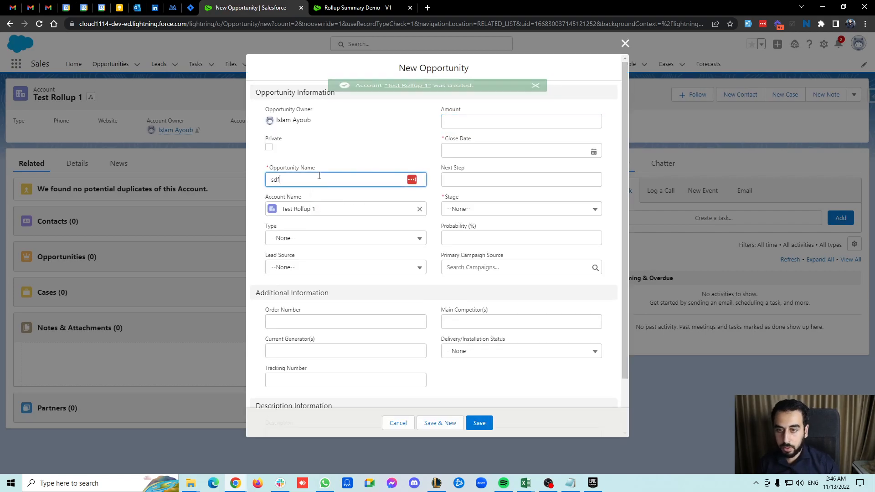
pyautogui.click(450, 120)
pyautogui.write('500')
pyautogui.click(472, 150)
pyautogui.click(500, 203)
pyautogui.click(476, 210)
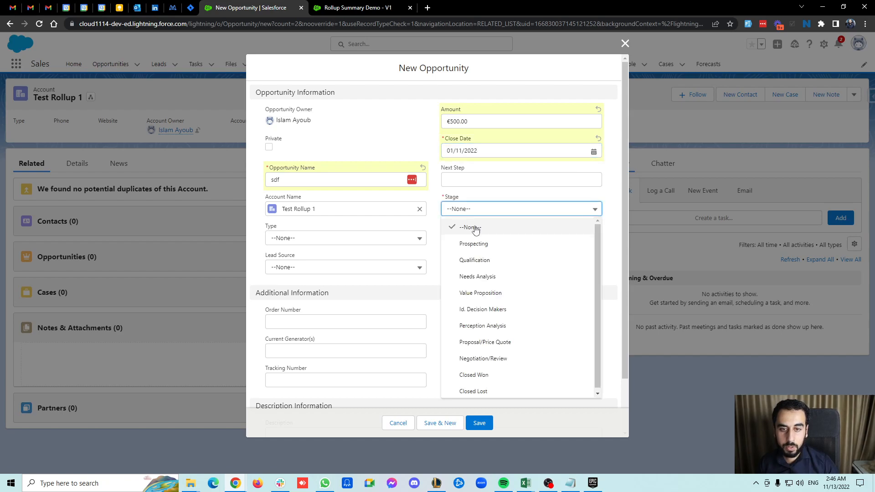
pyautogui.click(473, 375)
pyautogui.click(479, 423)
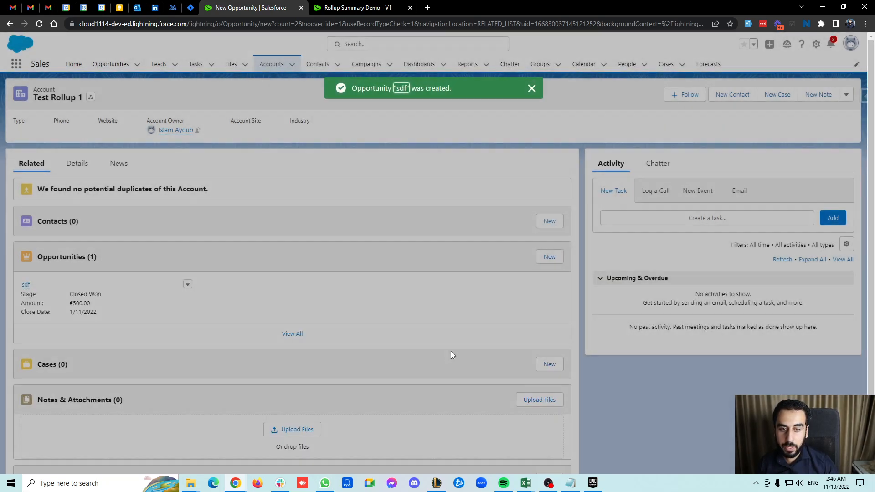
# Add a second opportunity named sdf to Test Rollup 1 with amount 700, close date 01/11/2022 and stage Closed Won
pyautogui.click(548, 257)
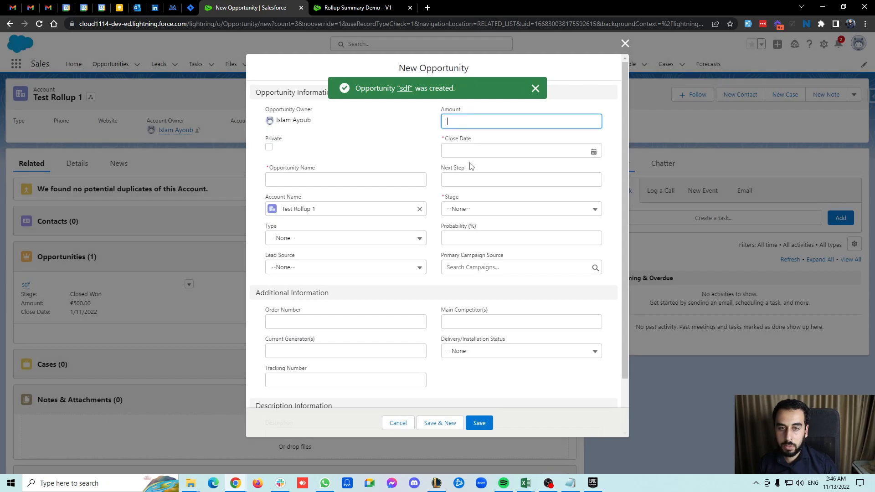
pyautogui.click(318, 179)
pyautogui.write('sdf')
pyautogui.click(482, 120)
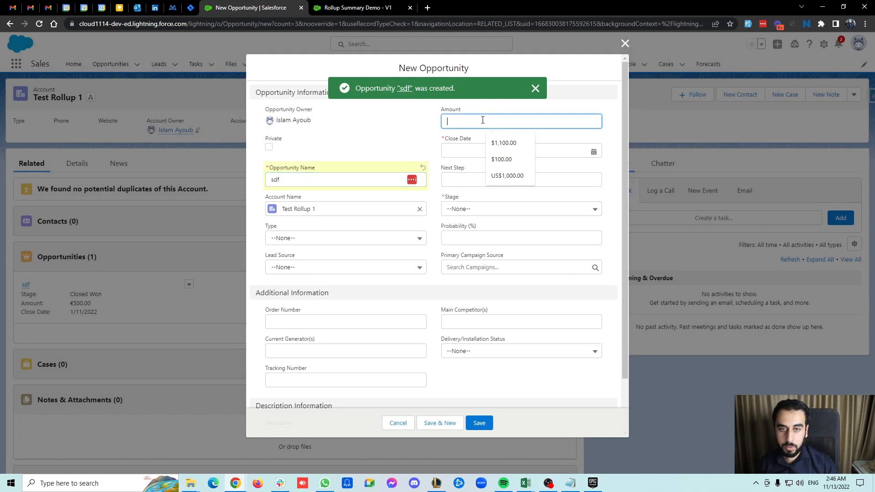
pyautogui.write('700')
pyautogui.click(491, 151)
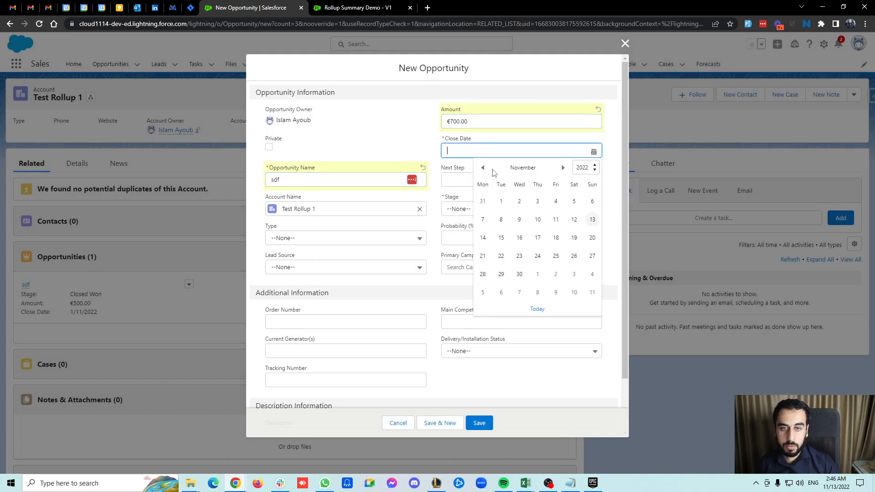
pyautogui.click(493, 203)
pyautogui.click(473, 210)
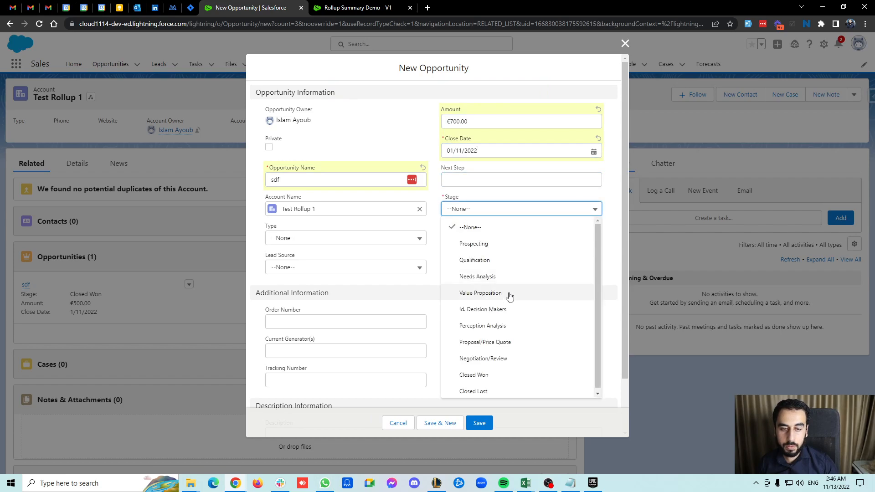
pyautogui.click(488, 375)
pyautogui.click(483, 424)
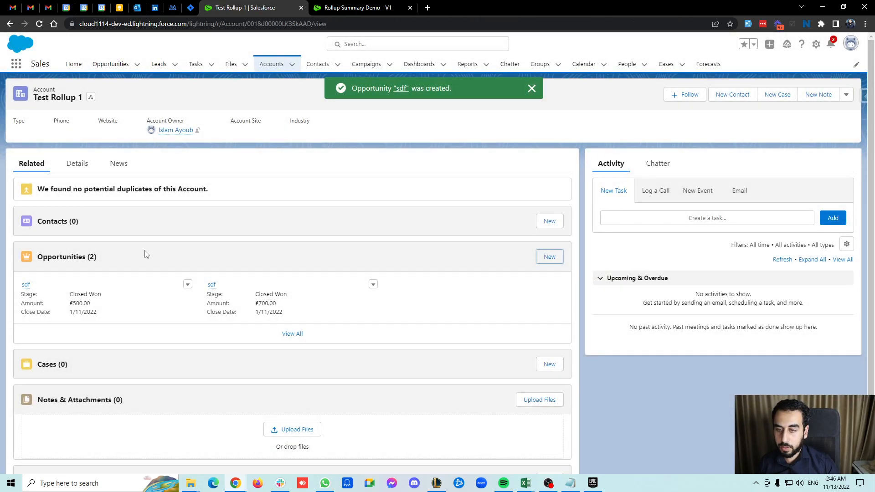
# Add an opportunity named ww to Test Rollup 1 with amount 600, close date 01/11/2022 and stage Closed Lost
pyautogui.click(549, 256)
pyautogui.click(340, 179)
pyautogui.write('ww')
pyautogui.click(488, 122)
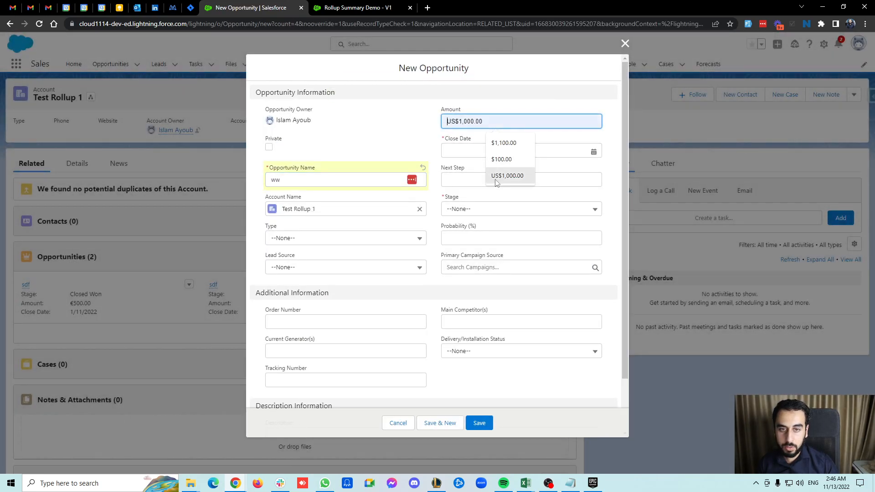
pyautogui.write('600')
pyautogui.click(459, 145)
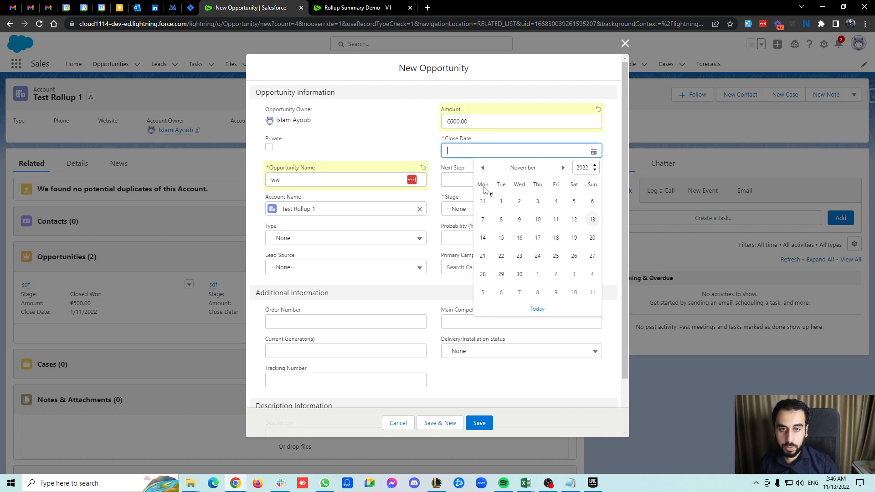
pyautogui.click(502, 203)
pyautogui.click(473, 209)
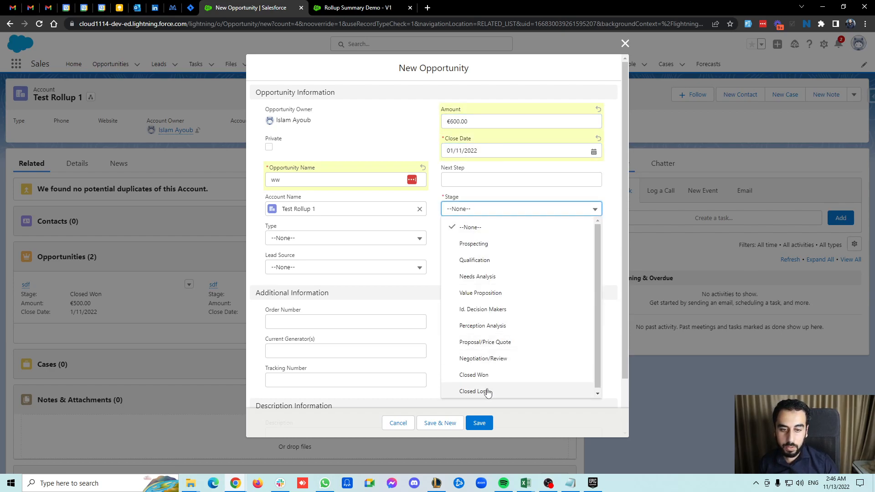
pyautogui.click(473, 391)
# Create another account from the Accounts list, reusing the copied name but changing it to Test Rollup 2
pyautogui.click(276, 64)
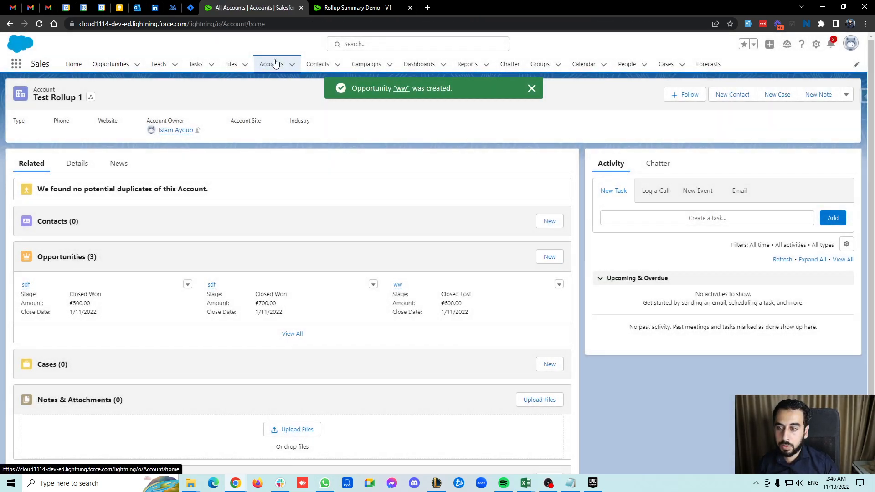
pyautogui.click(761, 94)
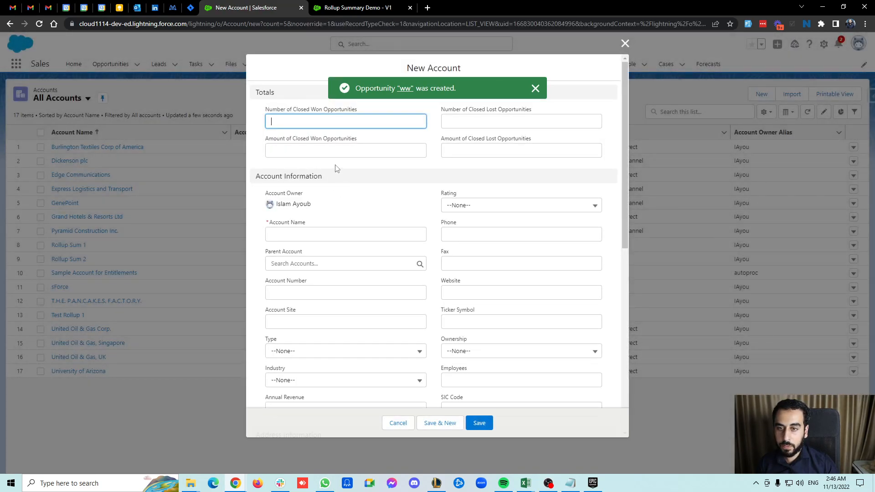
pyautogui.click(317, 239)
pyautogui.hotkey('ctrl', 'v')
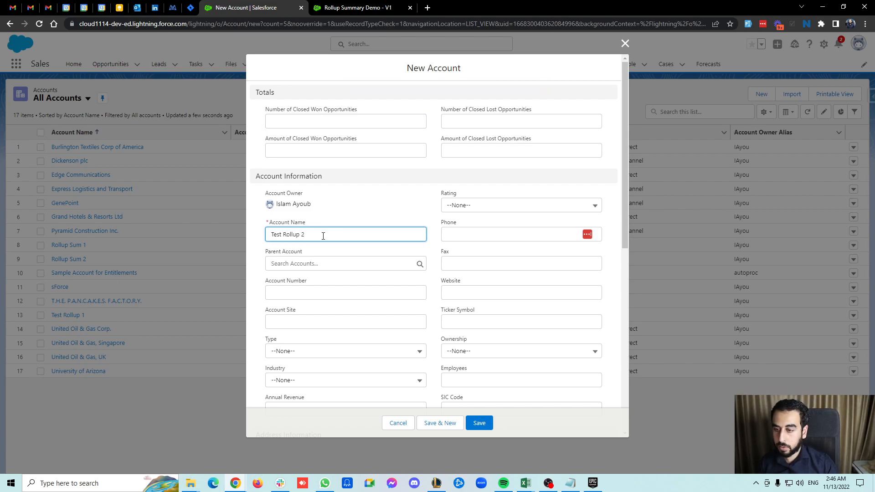
pyautogui.write('2')
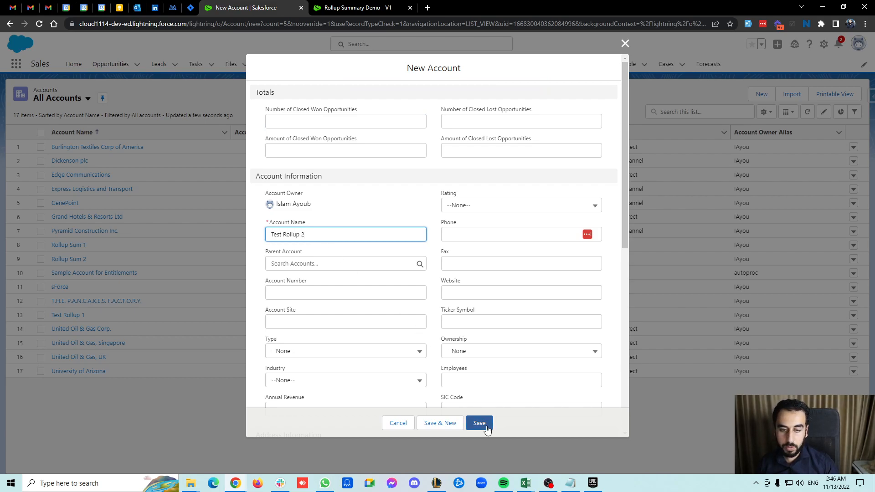
pyautogui.click(478, 422)
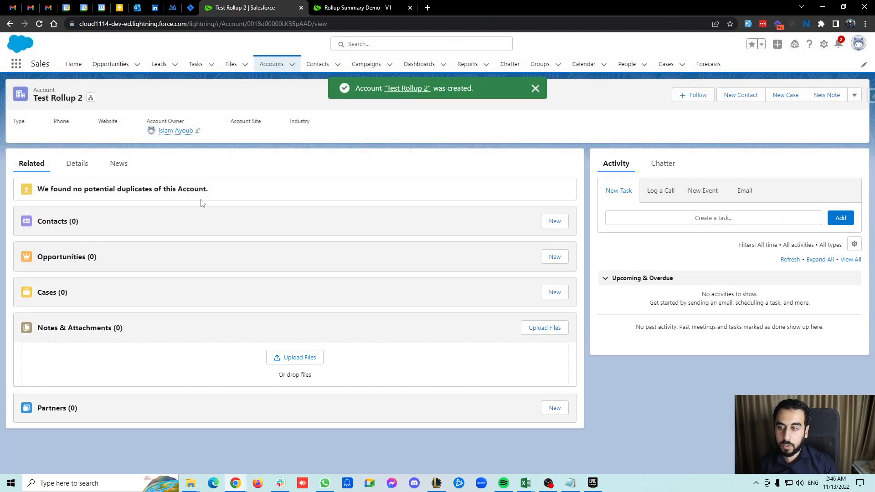
# Add an opportunity named ggg to the Test Rollup 2 account with amount 1100, close date 01/11/2022 and stage Closed Won
pyautogui.click(554, 256)
pyautogui.click(325, 179)
pyautogui.write('ggg')
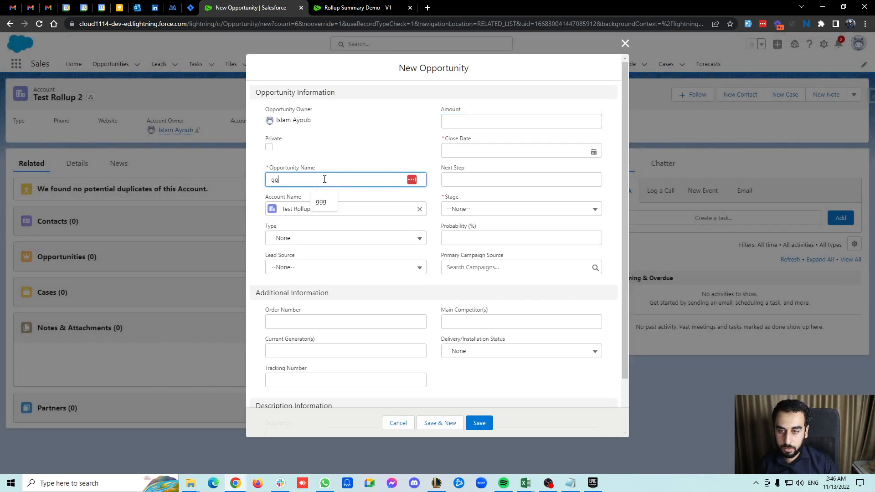
pyautogui.click(484, 122)
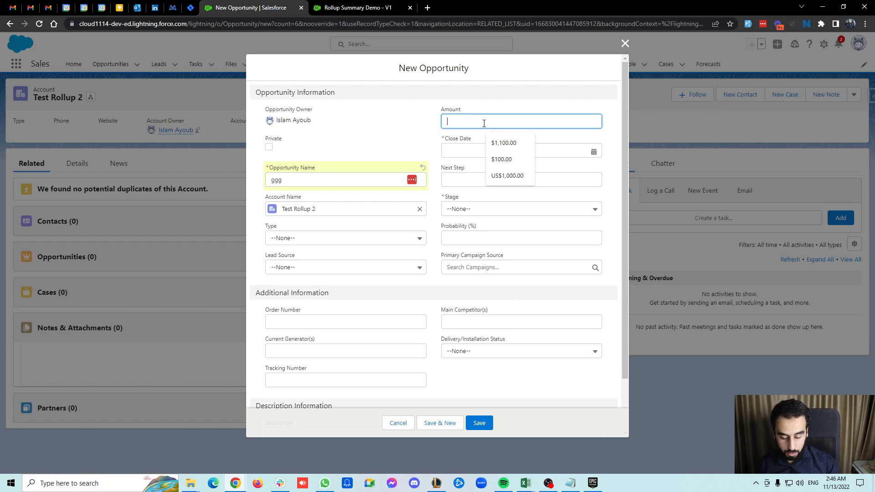
pyautogui.press('Down')
pyautogui.press('Return')
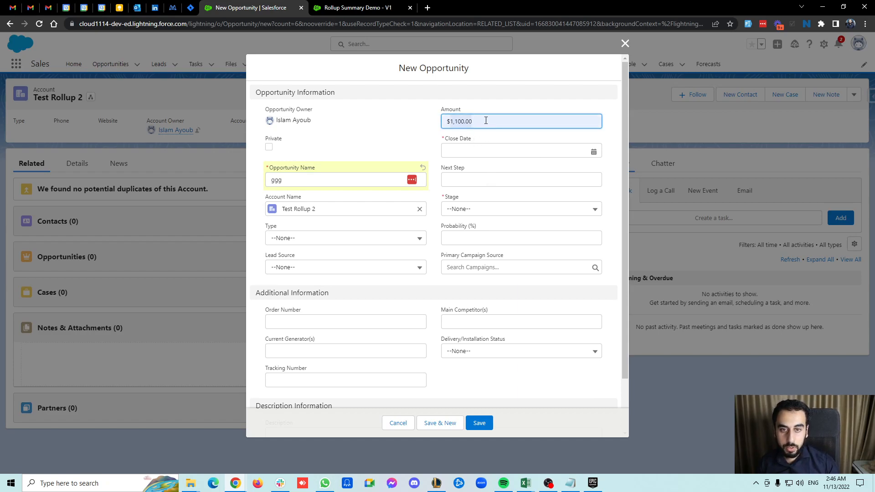
pyautogui.write('1100')
pyautogui.click(469, 150)
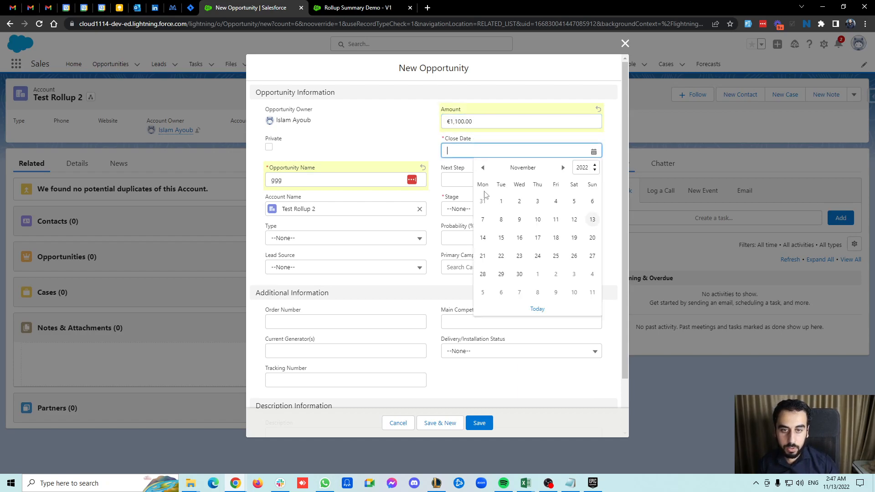
pyautogui.click(502, 202)
pyautogui.click(465, 210)
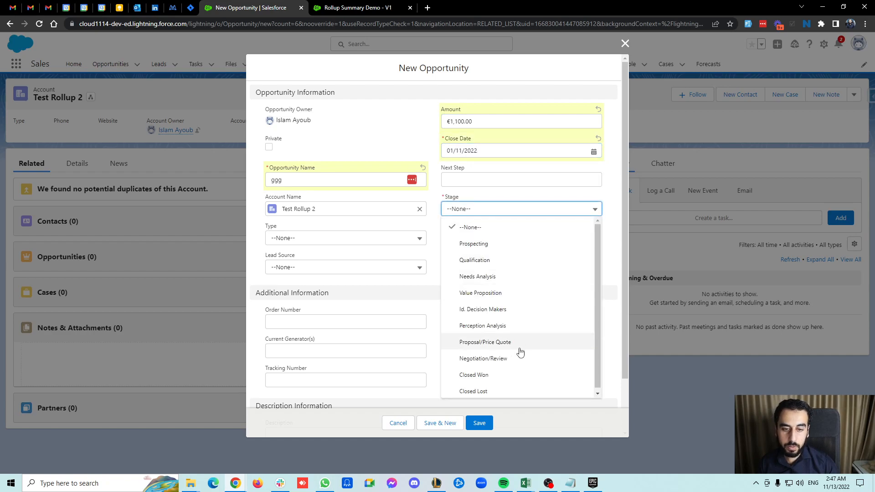
pyautogui.click(490, 374)
pyautogui.click(479, 422)
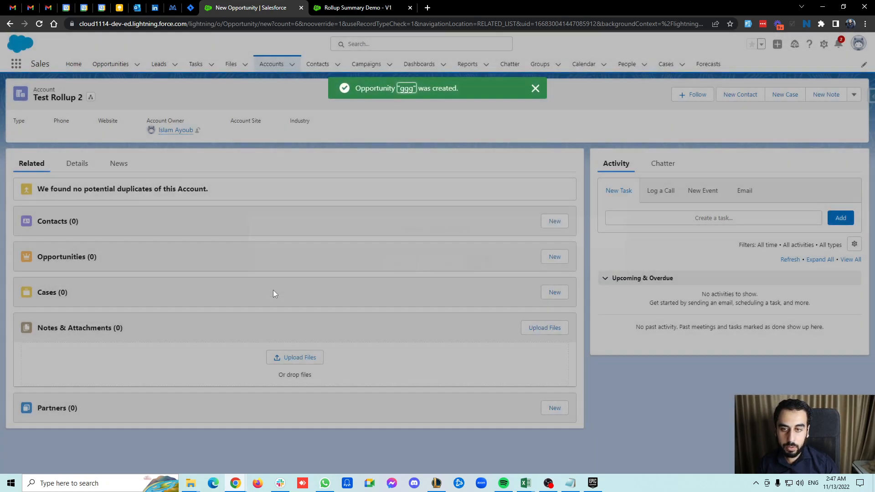
# Add an opportunity named sdf to Test Rollup 2 with amount 100, close date 01/11/2022 and stage Closed Won
pyautogui.click(554, 257)
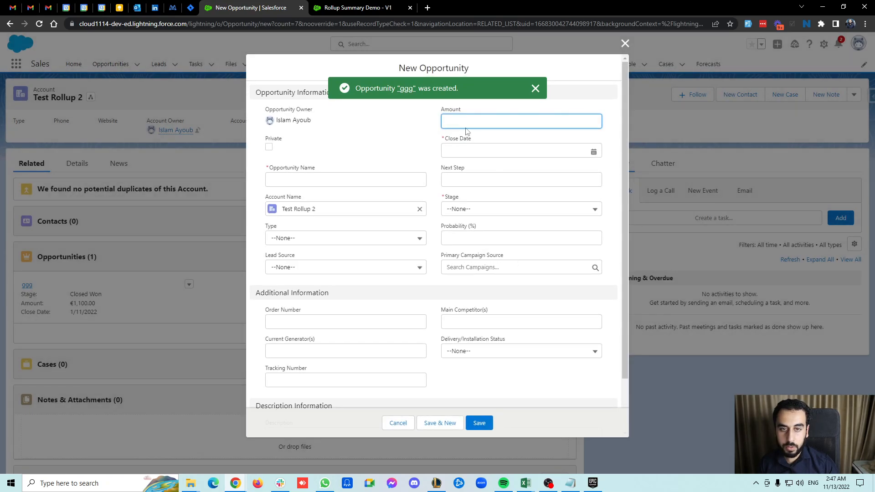
pyautogui.write('10')
pyautogui.click(476, 150)
pyautogui.click(502, 199)
pyautogui.click(464, 208)
pyautogui.click(504, 374)
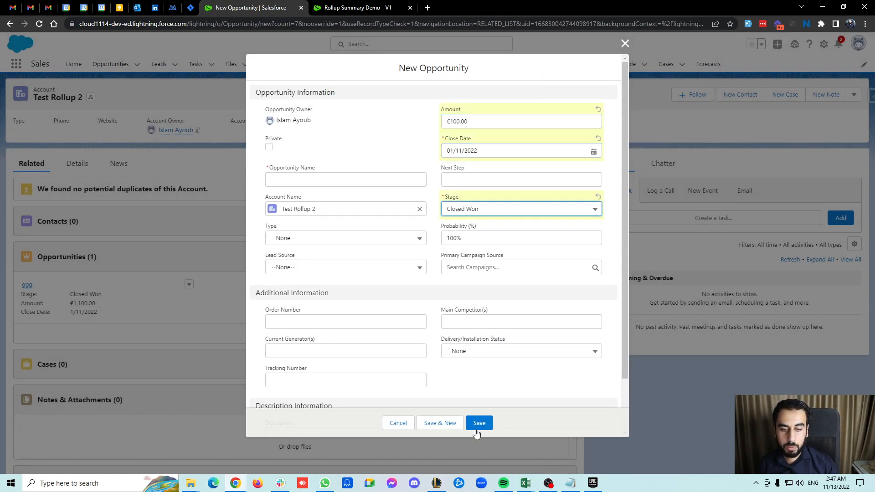
pyautogui.click(478, 423)
pyautogui.click(311, 180)
pyautogui.write('sdf')
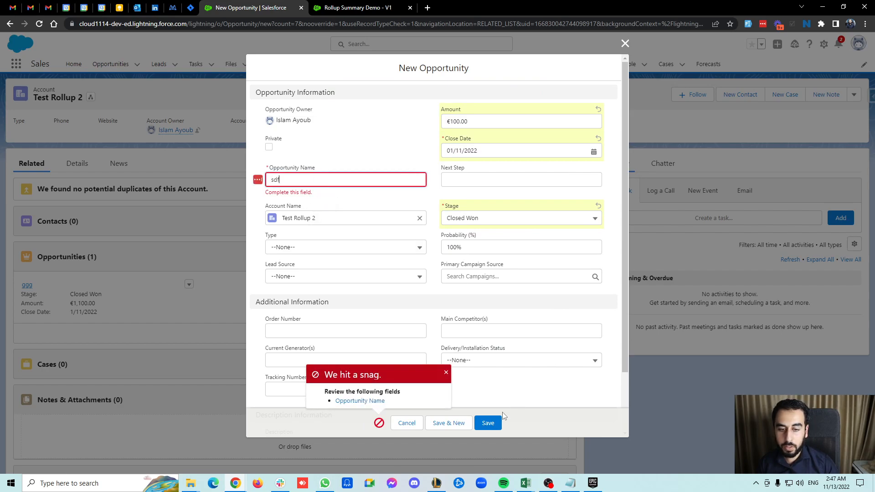
pyautogui.press('Return')
# Add an opportunity named ww to Test Rollup 2 with amount 600, close date 01/11/2022 and stage Closed Lost
pyautogui.click(549, 257)
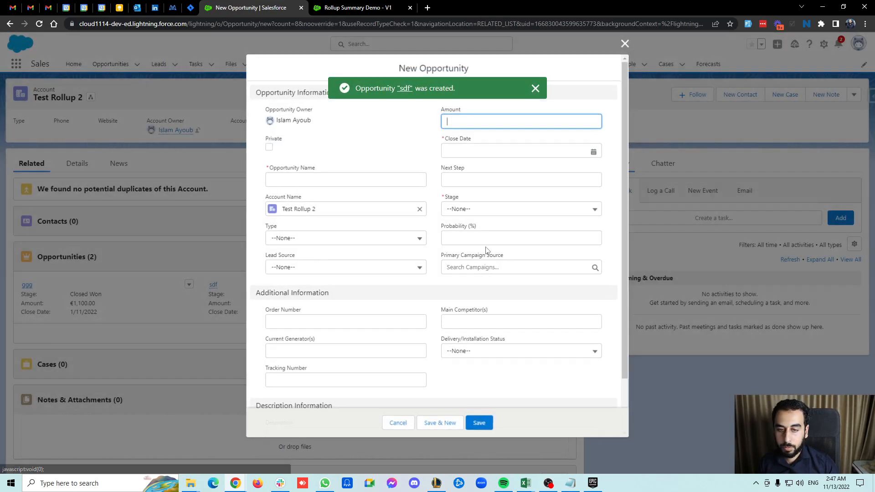
pyautogui.click(300, 179)
pyautogui.write('ww')
pyautogui.click(456, 122)
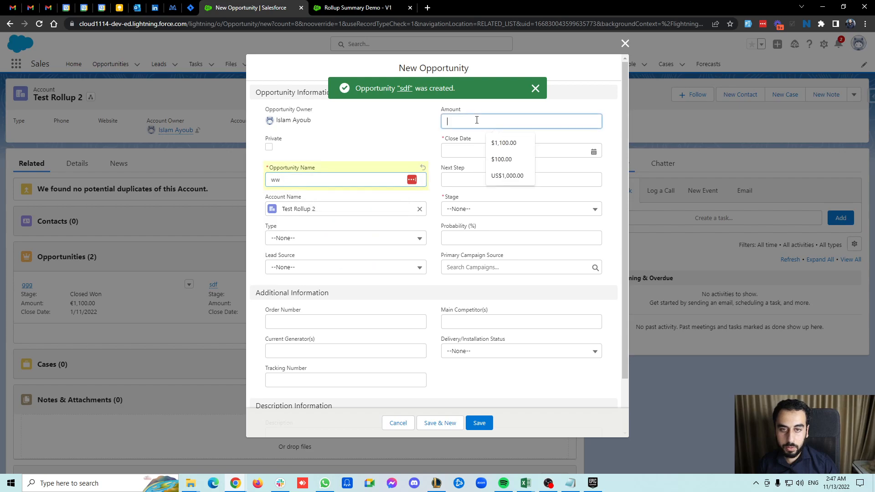
pyautogui.write('600')
pyautogui.click(476, 146)
pyautogui.click(500, 200)
pyautogui.click(465, 211)
pyautogui.click(479, 393)
pyautogui.click(479, 422)
# Open the All Accounts list, check the start schedule of the Rollup Summary Demo flow, and return to the list
pyautogui.click(271, 64)
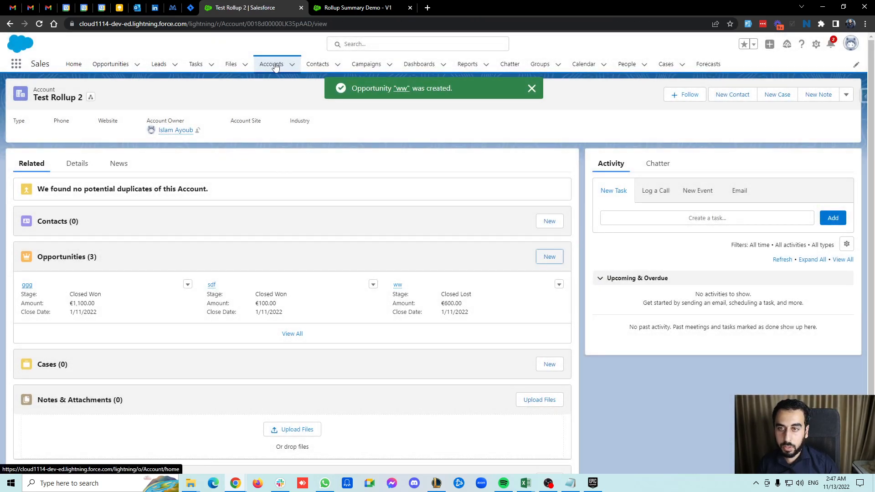
pyautogui.click(358, 7)
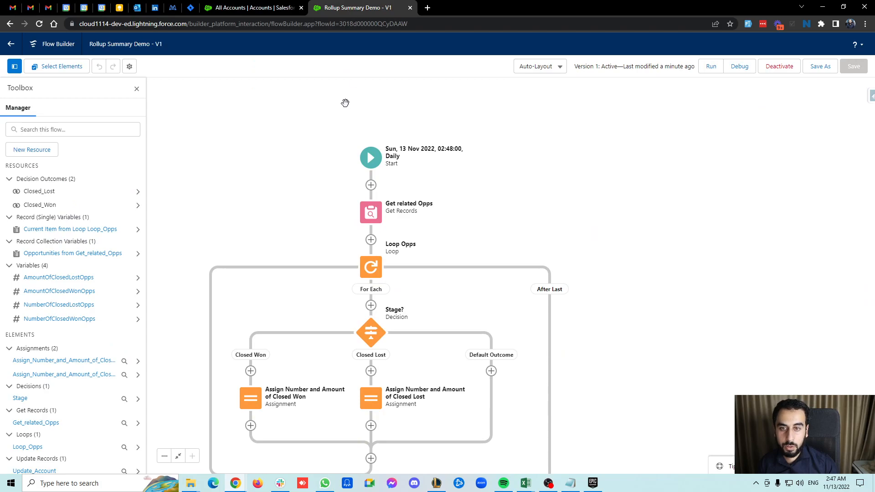
pyautogui.click(370, 158)
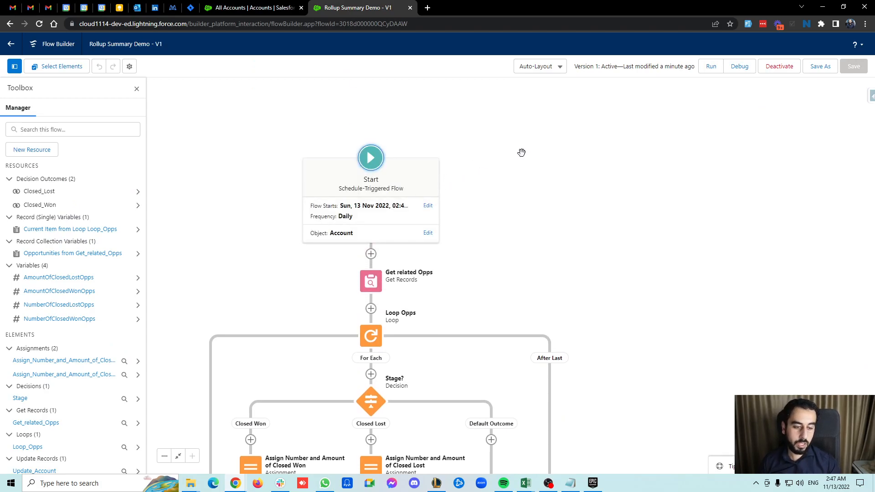
pyautogui.click(256, 7)
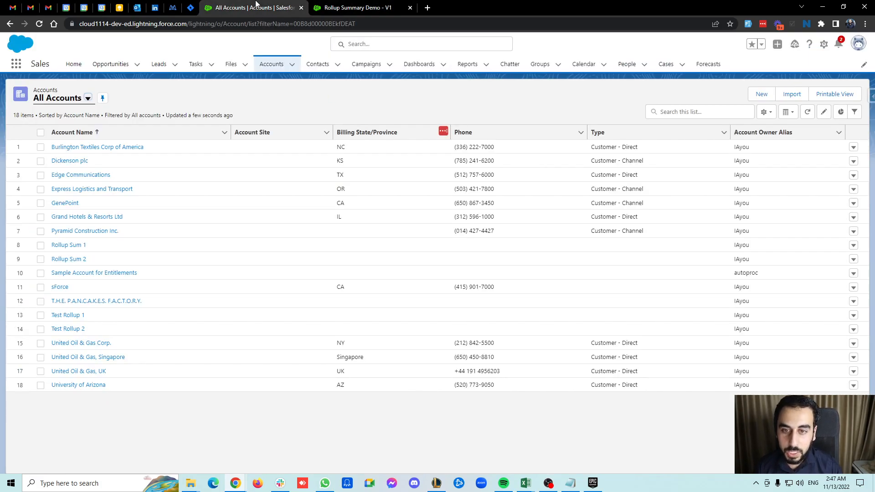
# Refresh the All Accounts list and review the Rollup Summary Demo flow's start schedule and layout, ending back on the list
pyautogui.press('F5')
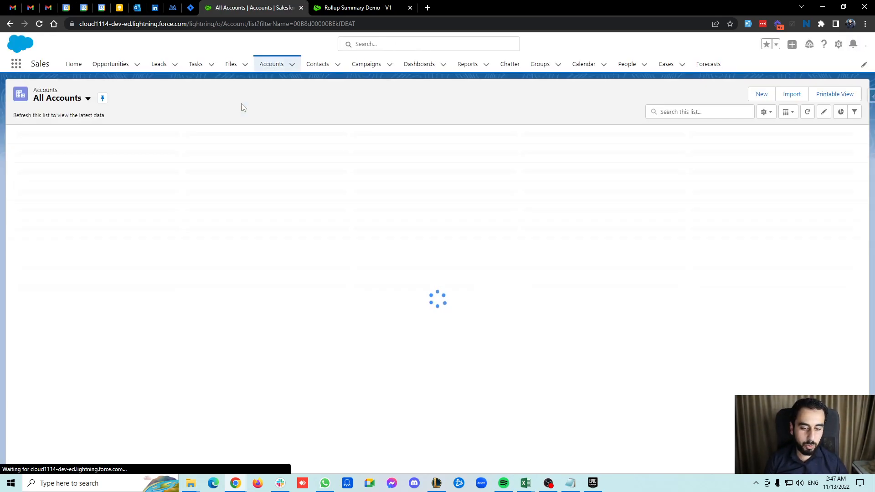
pyautogui.click(358, 8)
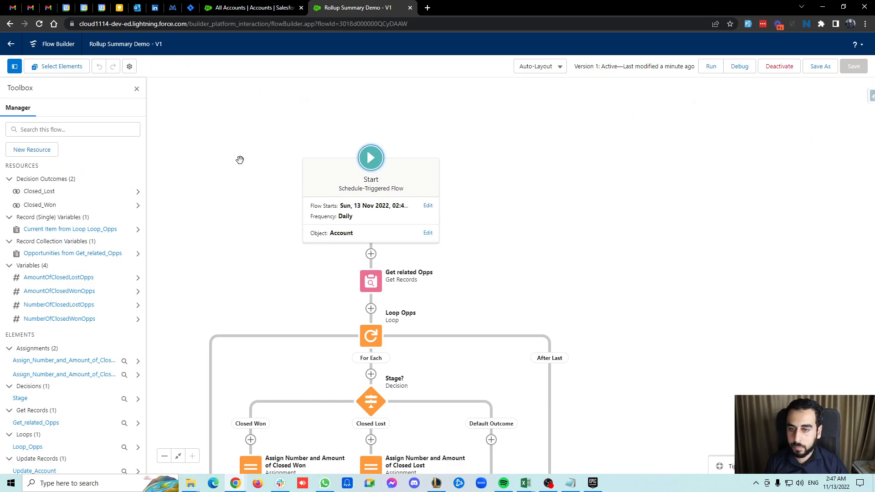
pyautogui.moveTo(254, 152); pyautogui.dragTo(256, 144)
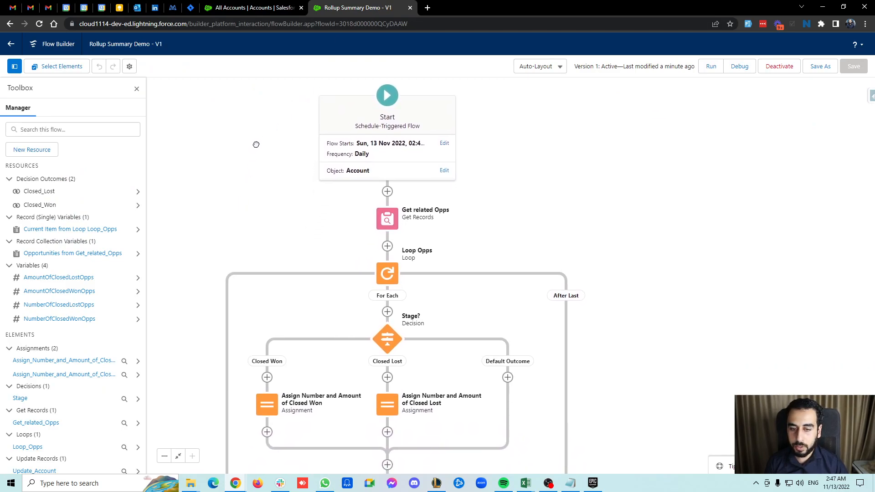
pyautogui.click(256, 144)
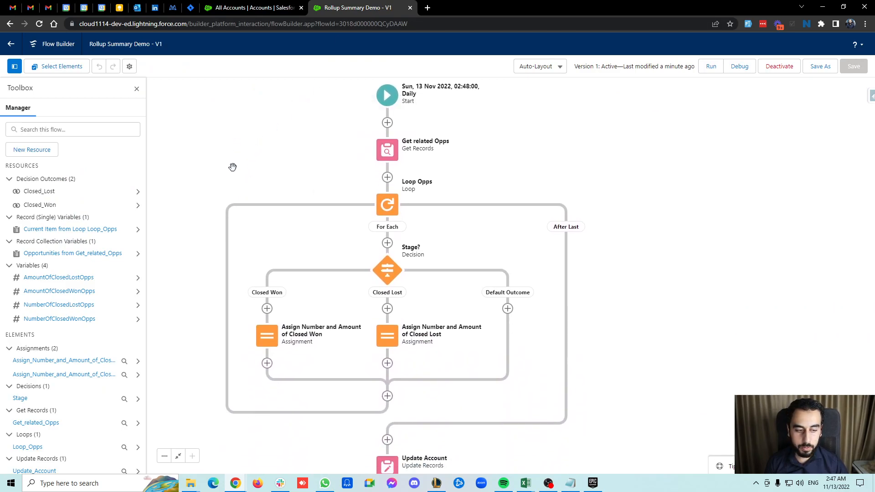
pyautogui.click(280, 9)
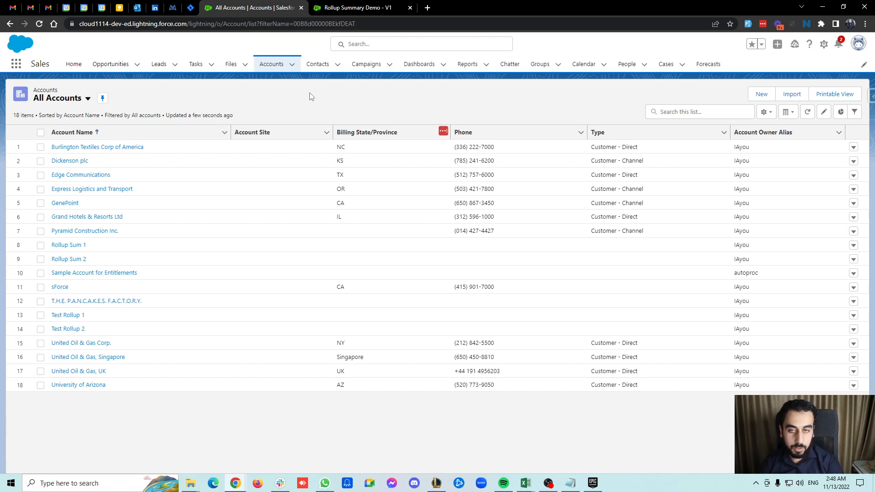
pyautogui.click(358, 8)
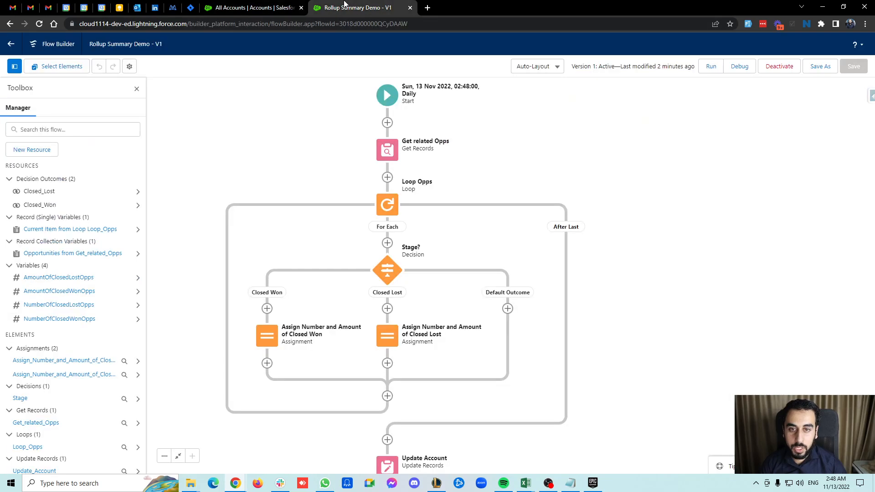
pyautogui.click(254, 7)
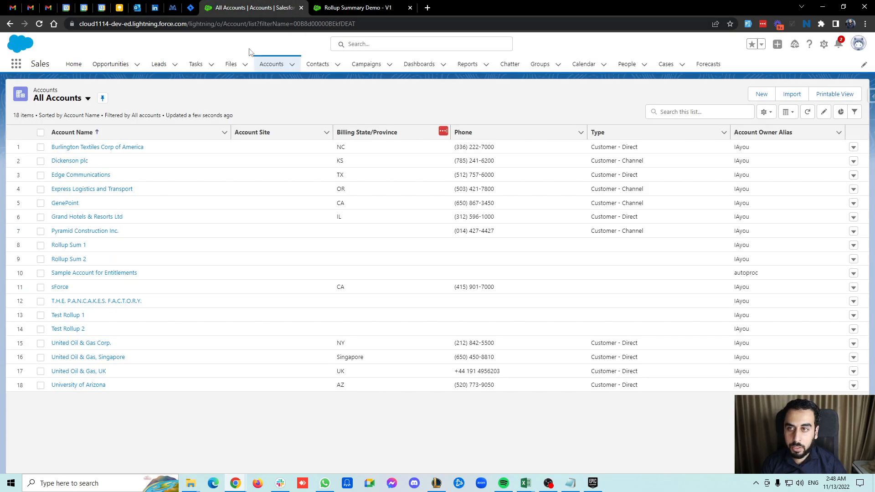
# Reload the accounts list and compare Test Rollup 1's closed won and lost totals with its related opportunities
pyautogui.click(39, 23)
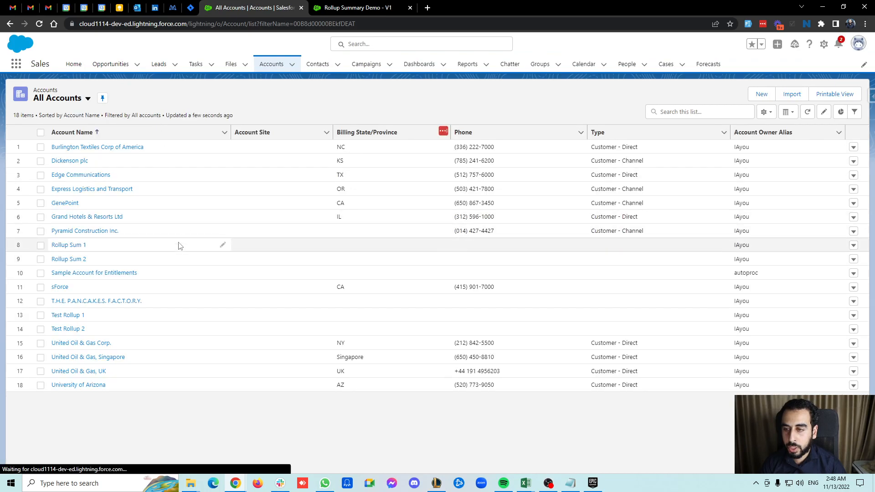
pyautogui.click(77, 315)
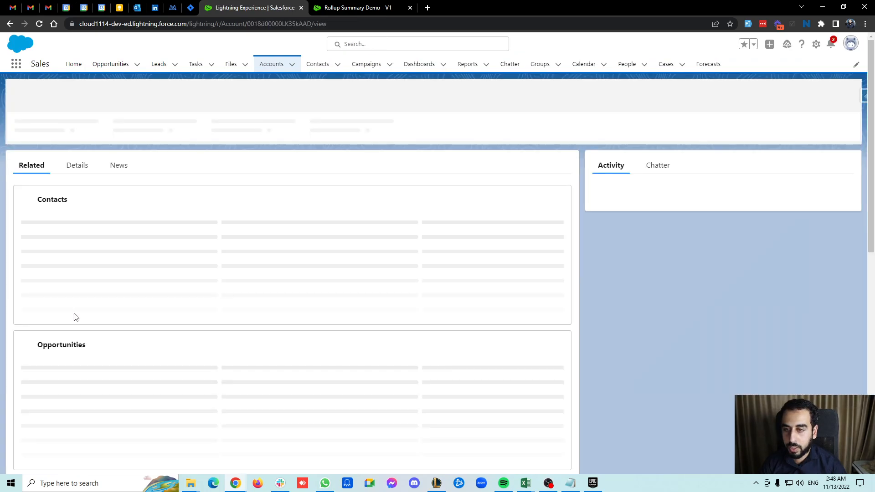
pyautogui.click(78, 165)
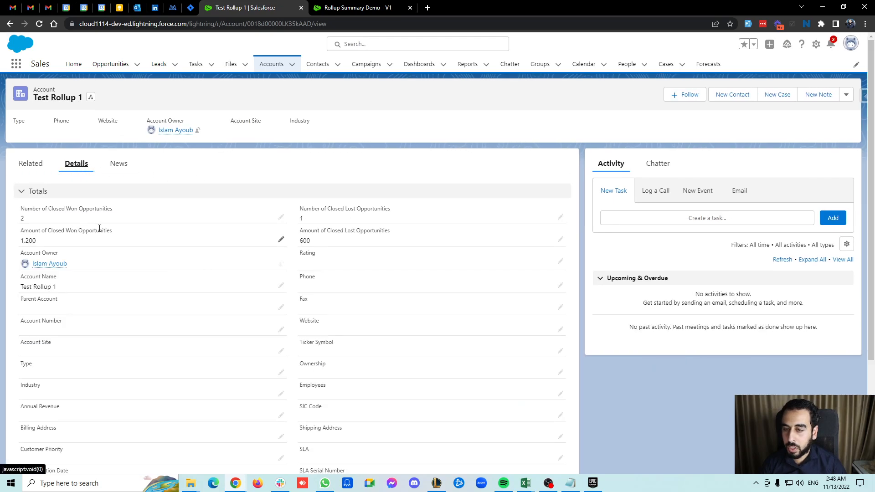
pyautogui.click(32, 163)
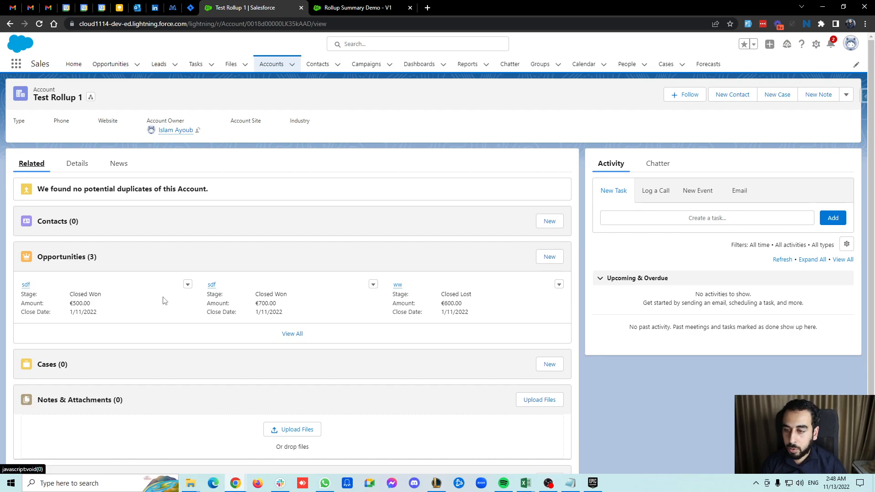
pyautogui.click(81, 168)
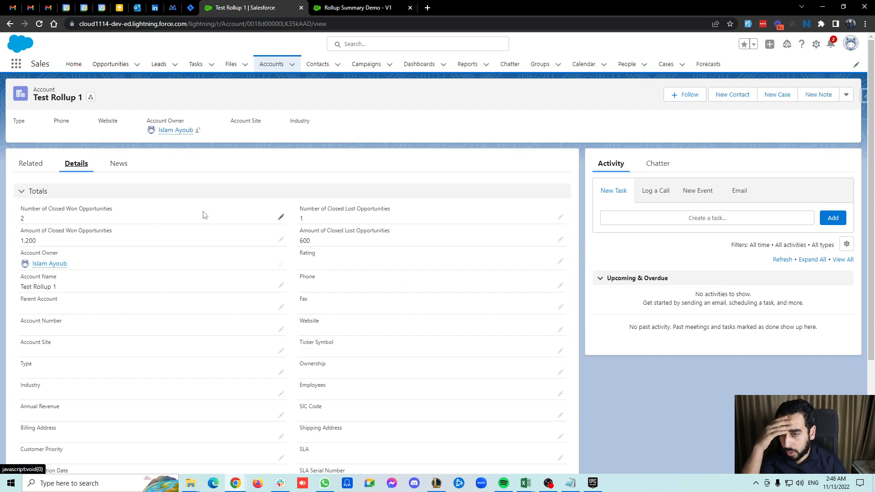
pyautogui.click(32, 169)
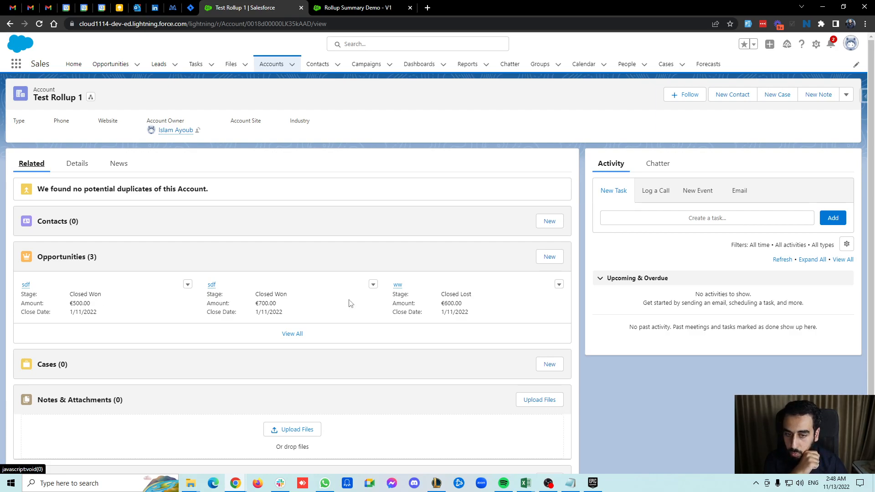
pyautogui.click(76, 164)
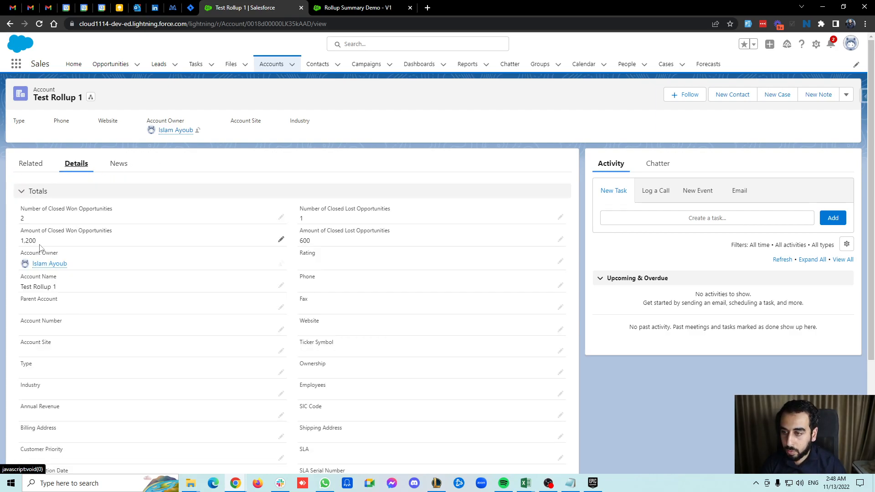
# Open the Test Rollup 2 account and check its closed won and lost totals against its related opportunities
pyautogui.click(270, 64)
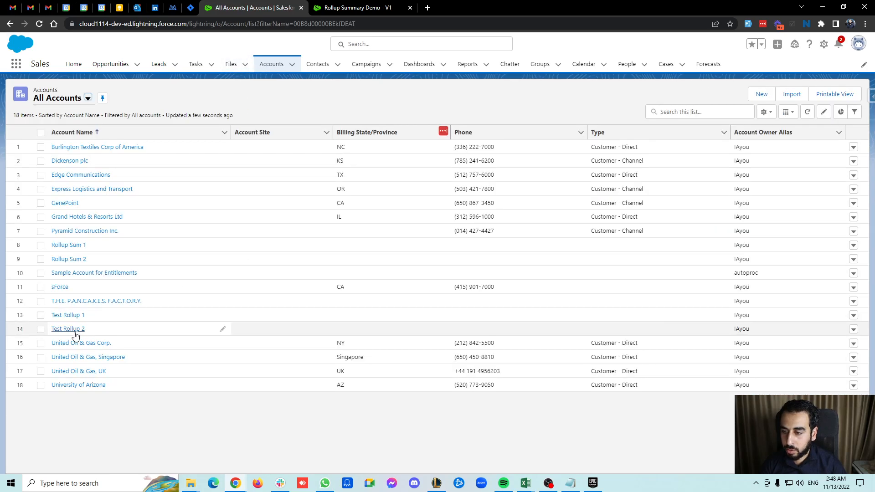
pyautogui.click(74, 330)
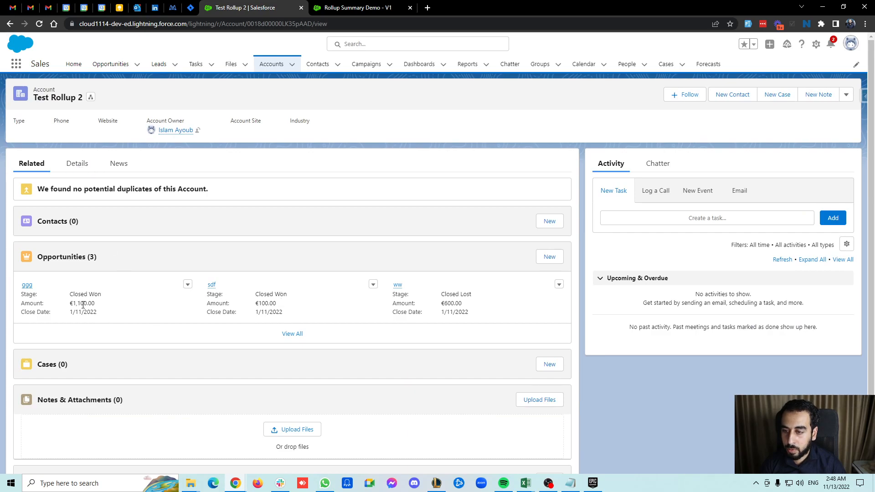
pyautogui.click(93, 163)
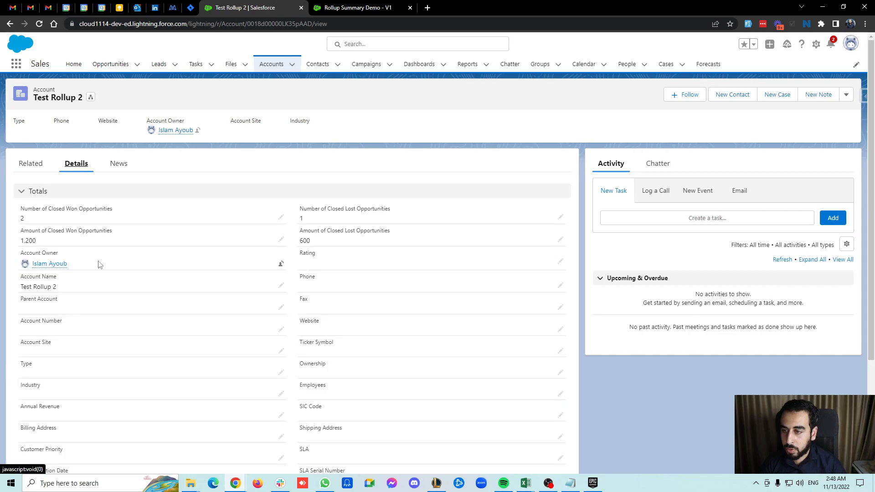
pyautogui.click(40, 169)
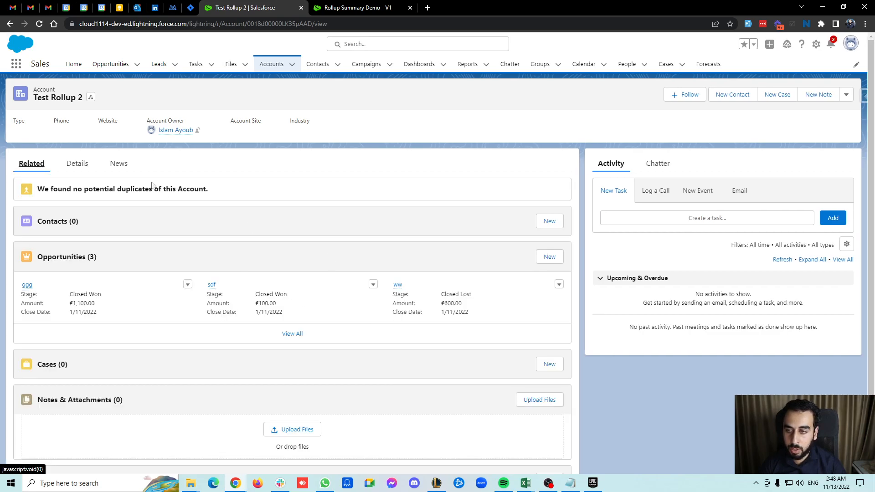
pyautogui.click(76, 164)
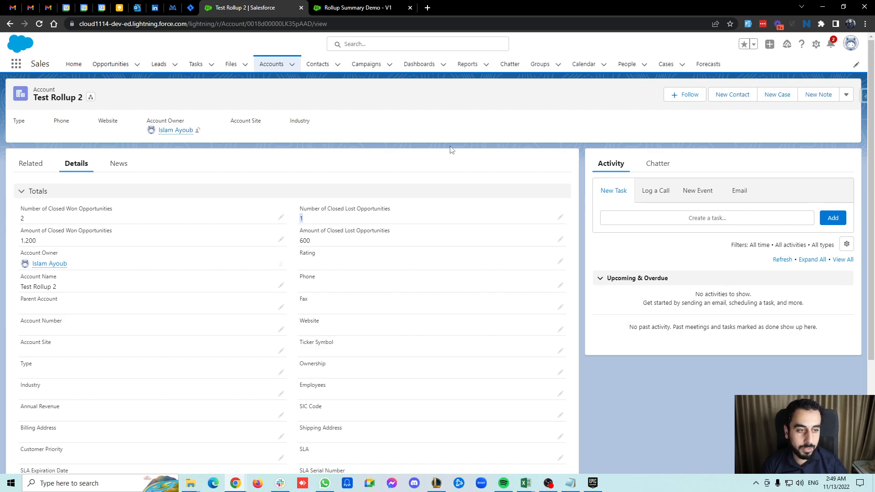
pyautogui.moveTo(548, 483)
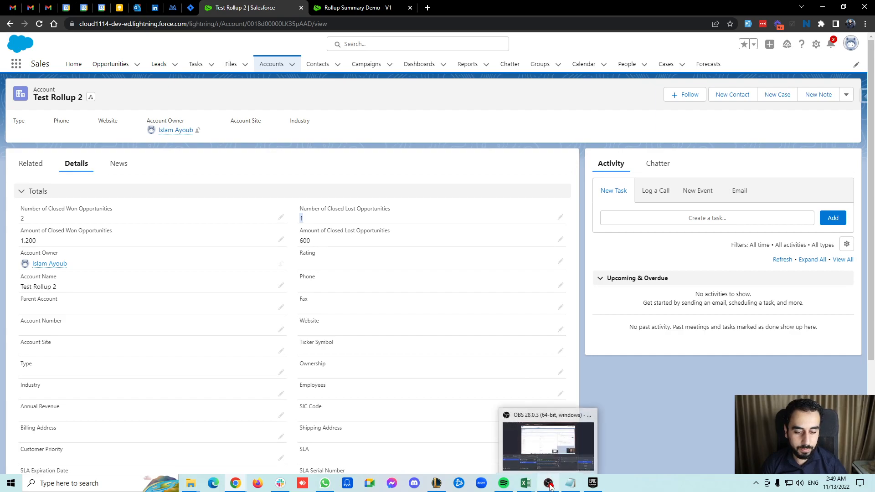